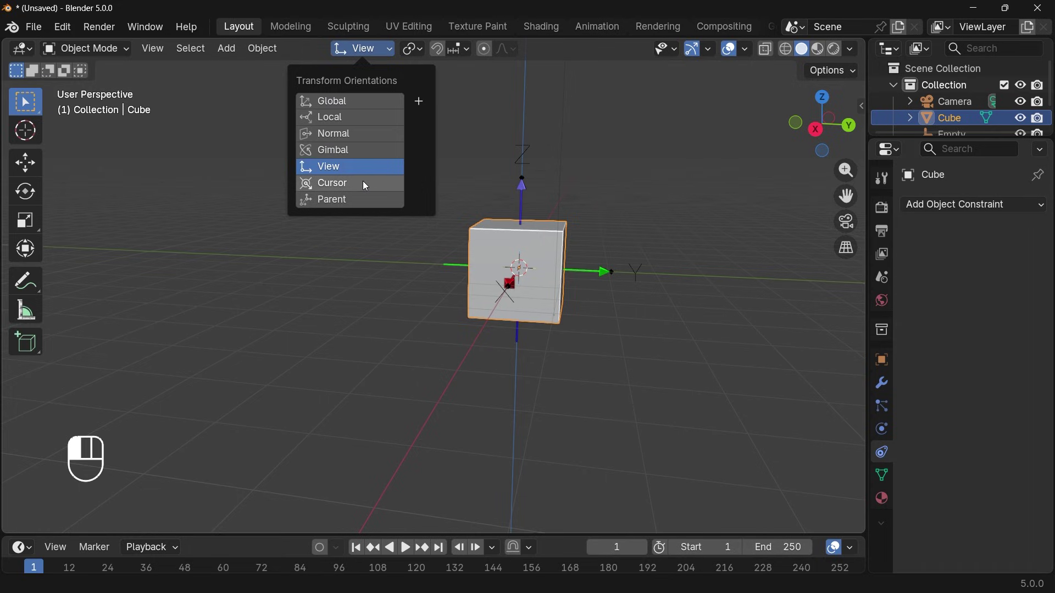
Step: Switch the transform orientation through Cursor and Parent, and set it to Global
click(363, 181)
click(359, 197)
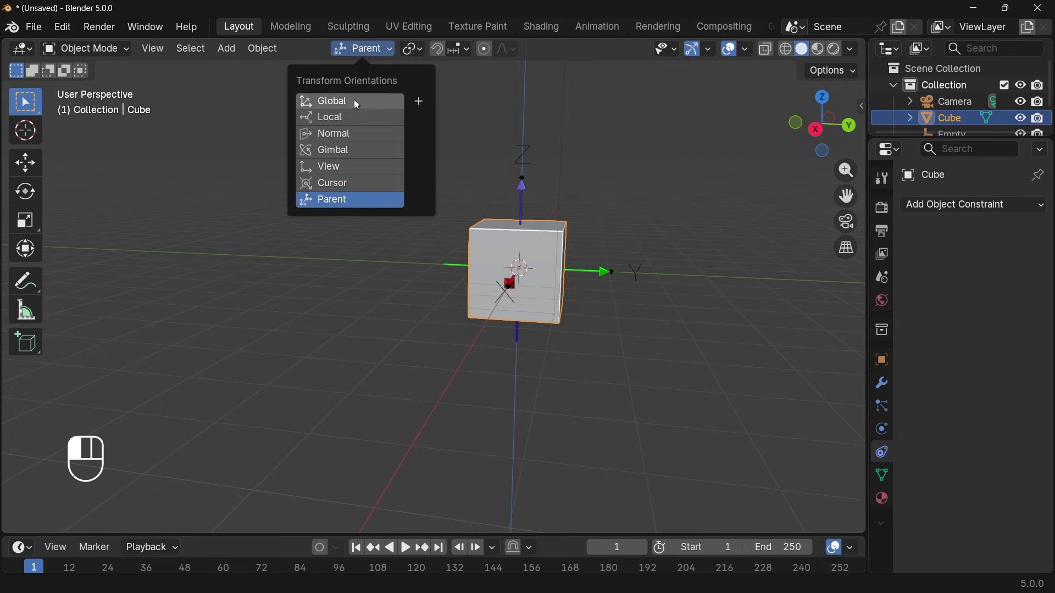
click(369, 100)
click(384, 51)
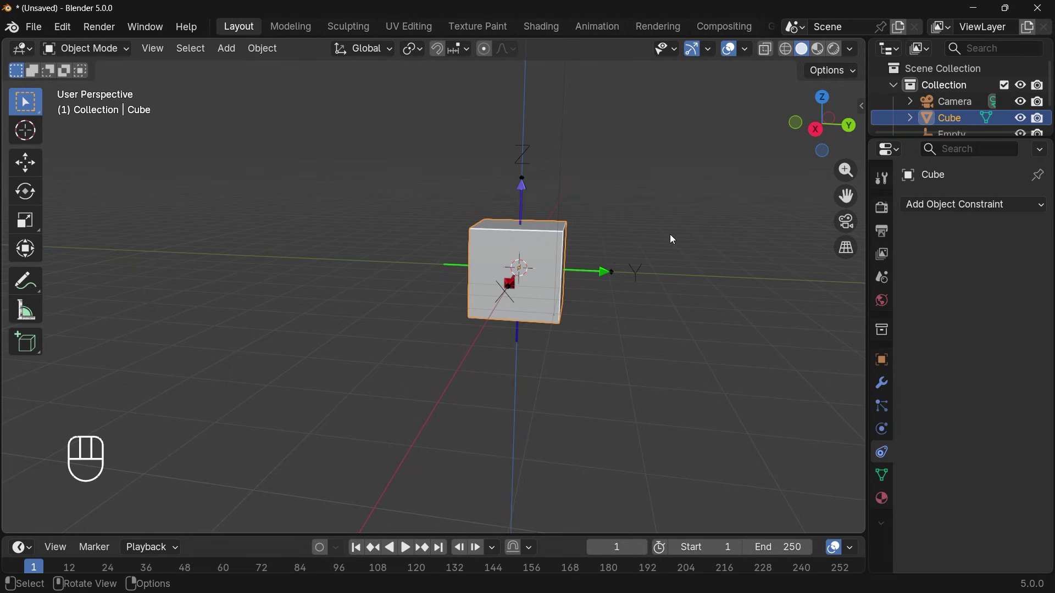
middle_drag(668, 234, 439, 219)
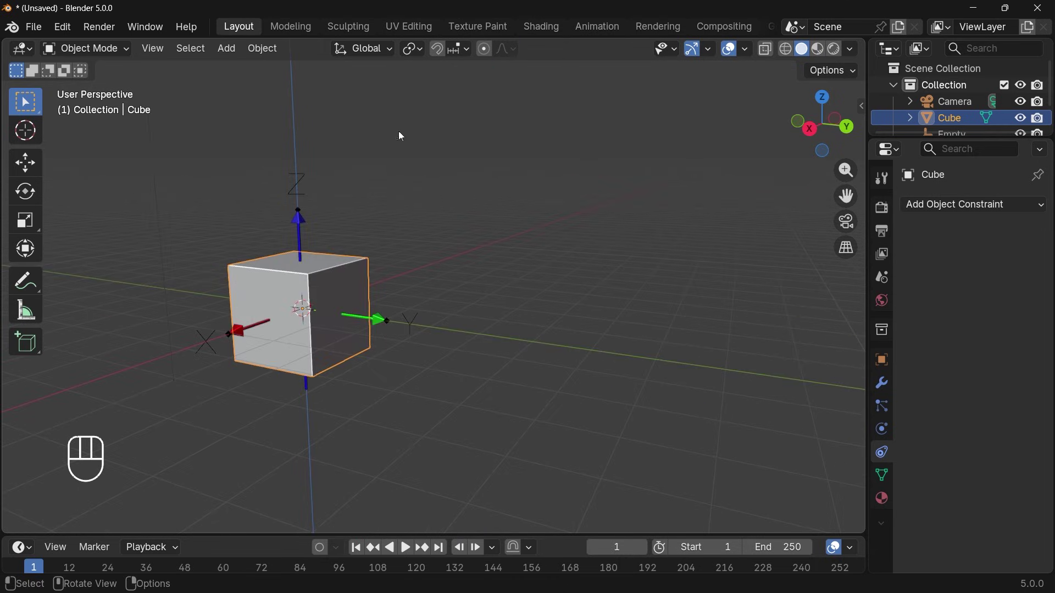
click(367, 48)
middle_drag(379, 72, 379, 174)
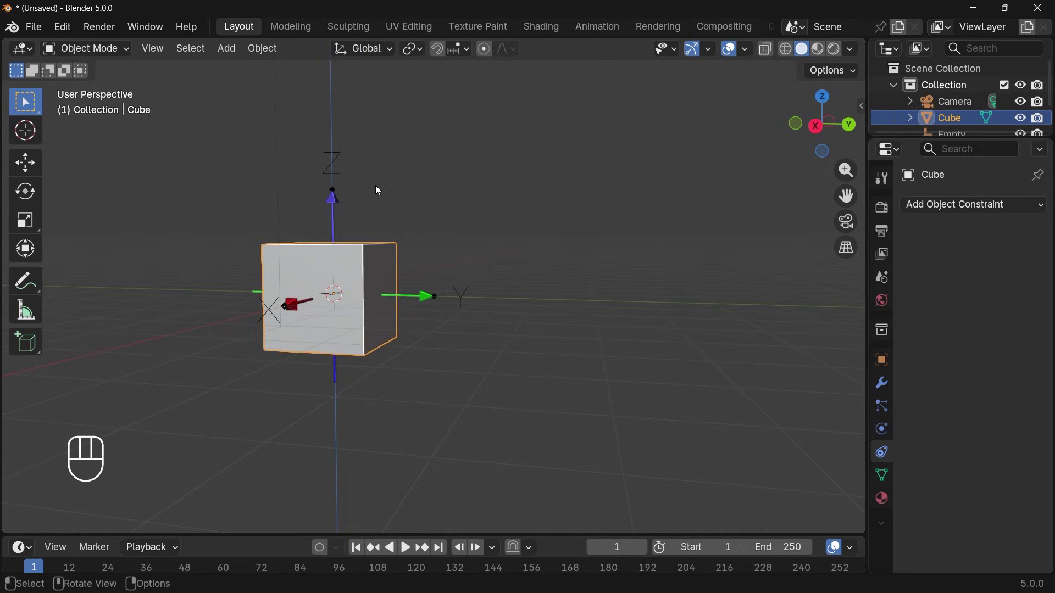
Step: Annotate the viewport with an arrow pointing at the cube's upper corner and the handwritten coordinates (x, y, z)
key(shift+space)
key(d)
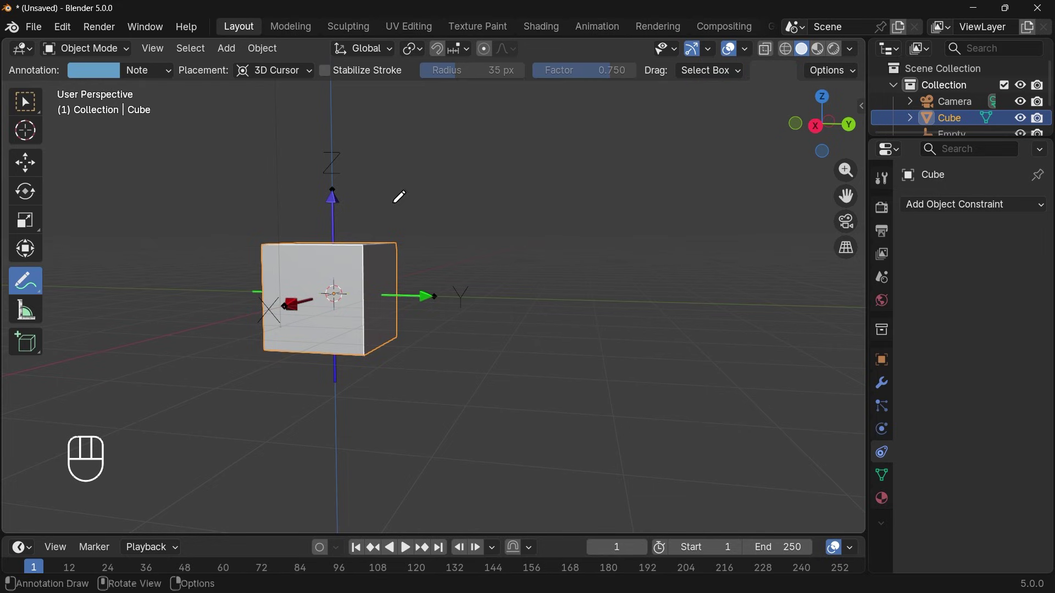
mouse_move(393, 204)
mouse_down()
mouse_move(367, 242)
mouse_move(382, 242)
mouse_up()
drag(501, 159, 518, 176)
mouse_move(518, 159)
mouse_down()
mouse_move(502, 176)
mouse_move(525, 184)
mouse_move(552, 167)
mouse_up()
drag(558, 155, 552, 183)
drag(591, 145, 600, 175)
drag(505, 152, 497, 194)
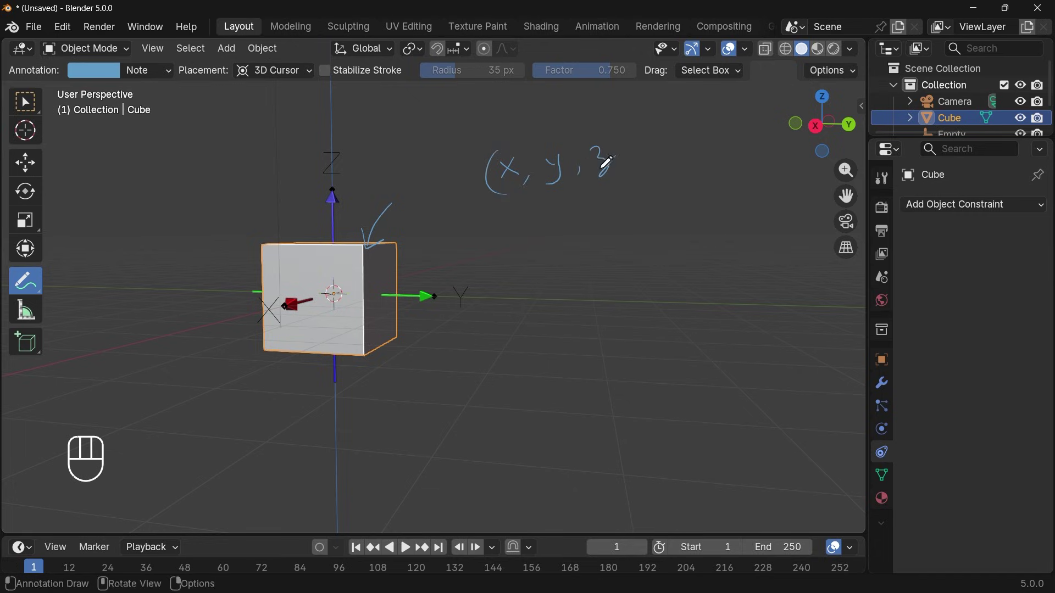
drag(613, 133, 617, 175)
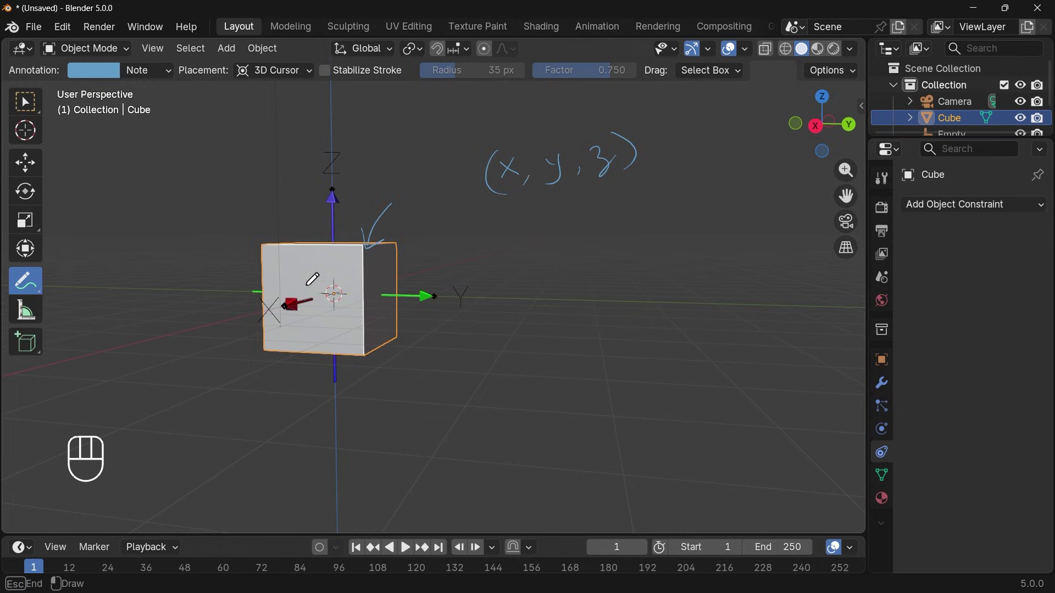
Step: Sketch arcs labelled 90° between the cube's axes, and erase them together with the corner arrow
mouse_move(306, 299)
mouse_down()
mouse_move(330, 268)
mouse_move(295, 270)
mouse_up()
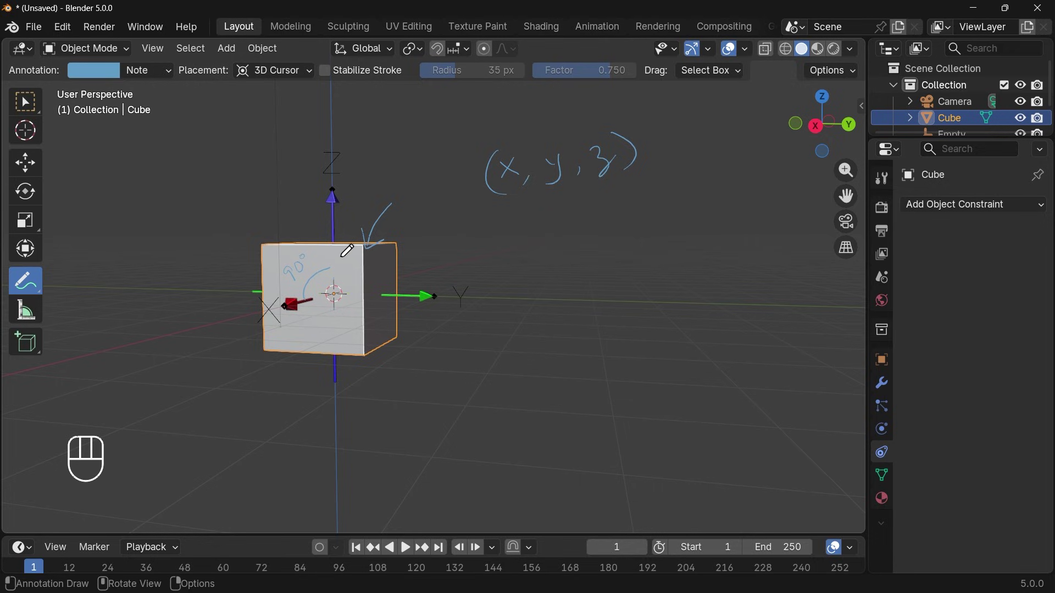
mouse_move(356, 250)
mouse_down()
mouse_move(363, 293)
mouse_move(332, 297)
mouse_move(361, 287)
mouse_move(323, 331)
mouse_up()
key(ctrl+z)
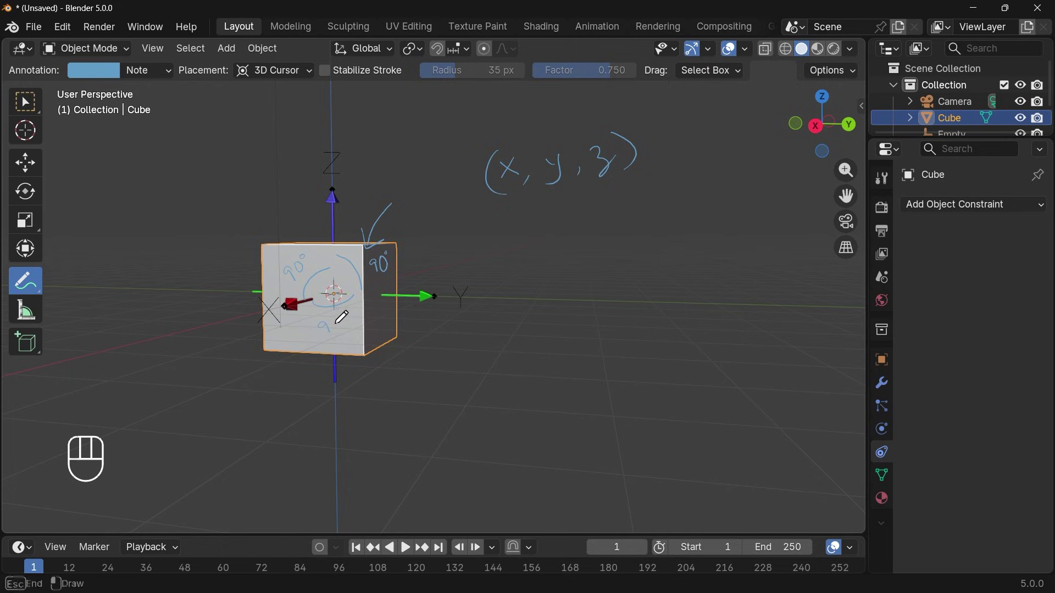
mouse_move(388, 242)
ctrl+mouse_down()
mouse_move(294, 271)
mouse_move(294, 297)
mouse_move(320, 285)
mouse_move(356, 326)
mouse_move(354, 306)
ctrl+mouse_up()
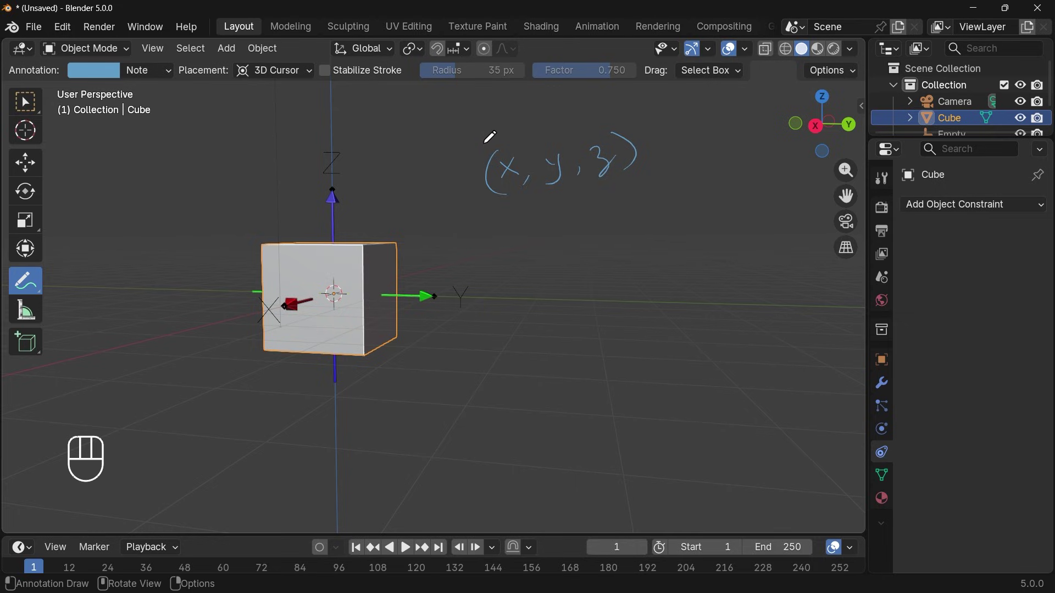
Step: Draw a box around each handwritten letter x, y and z, and write 20 below the y
mouse_move(483, 142)
mouse_down()
mouse_move(526, 138)
mouse_move(514, 202)
mouse_move(481, 143)
mouse_up()
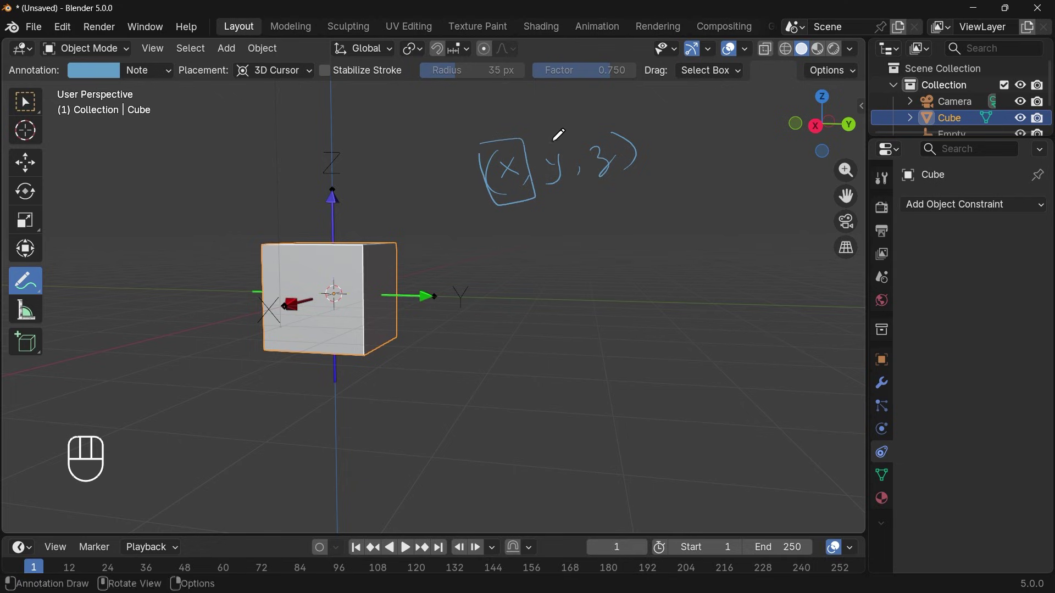
mouse_move(558, 135)
mouse_down()
mouse_move(543, 191)
mouse_move(577, 135)
mouse_up()
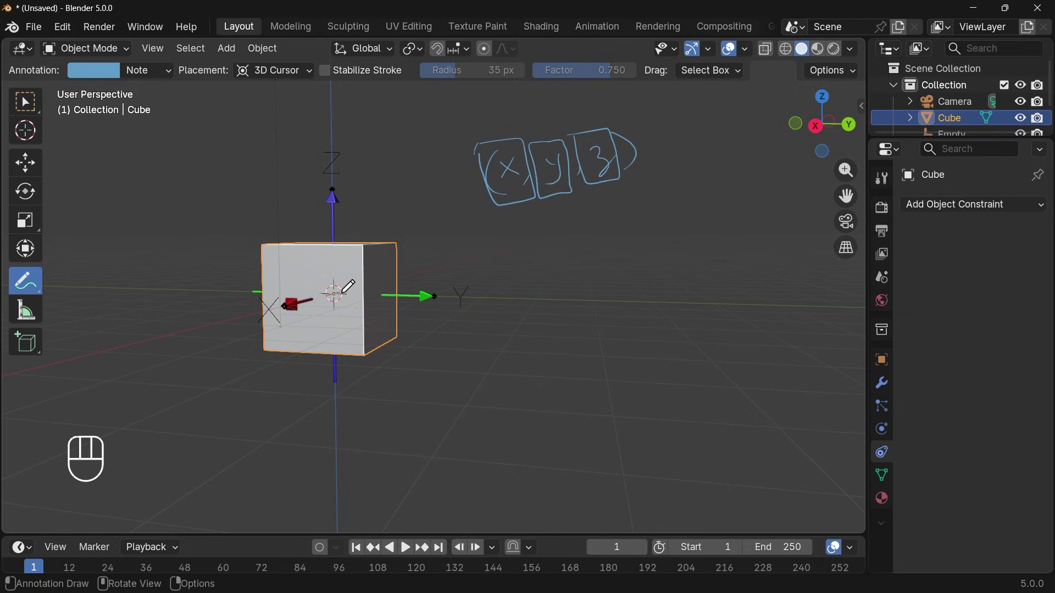
drag(553, 211, 569, 211)
Step: Draw long annotation arrows from the cube along its Y, Z and X axes
mouse_move(366, 293)
mouse_down()
mouse_move(571, 300)
mouse_move(552, 318)
mouse_up()
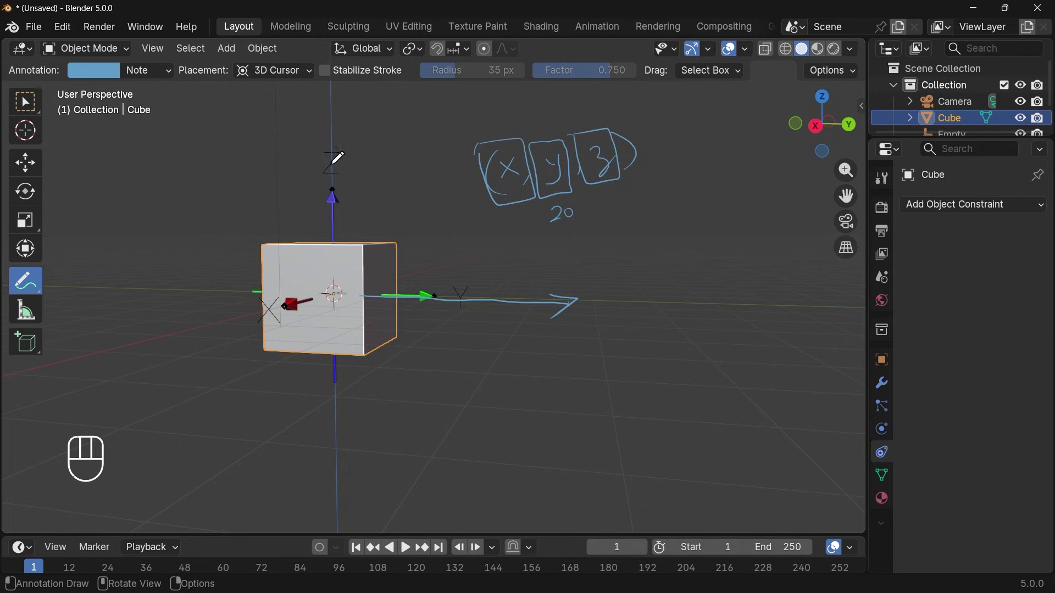
mouse_move(330, 129)
mouse_down()
mouse_move(339, 294)
mouse_move(357, 165)
mouse_up()
drag(300, 305, 187, 343)
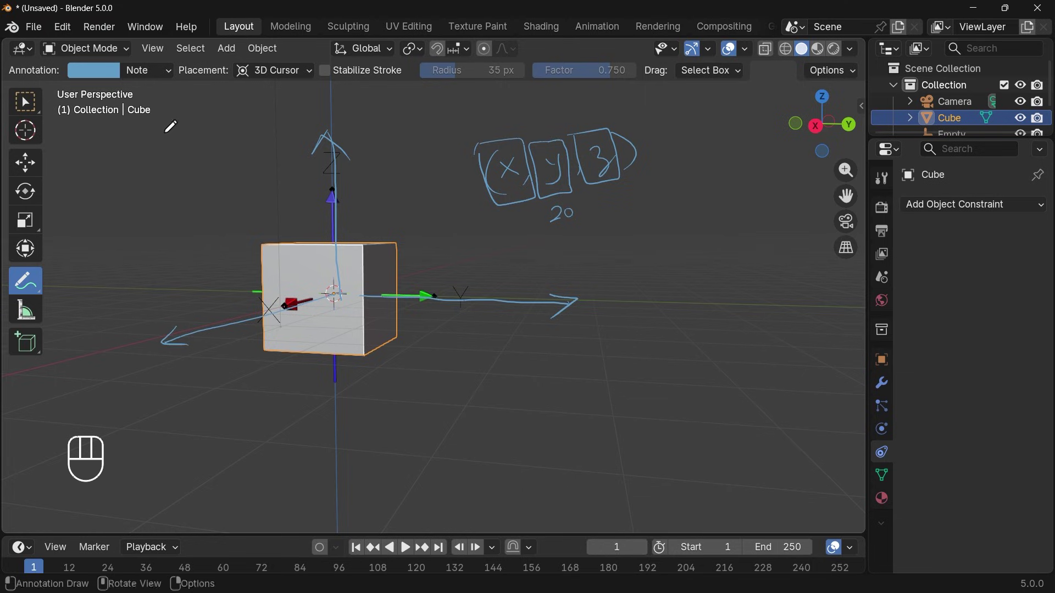
Step: Sketch a small upright three-axis diagram beside the cube and erase it
mouse_move(171, 184)
mouse_down()
mouse_move(165, 132)
mouse_move(176, 144)
mouse_up()
drag(171, 184, 209, 181)
drag(189, 177, 200, 192)
drag(171, 184, 140, 220)
drag(138, 200, 159, 212)
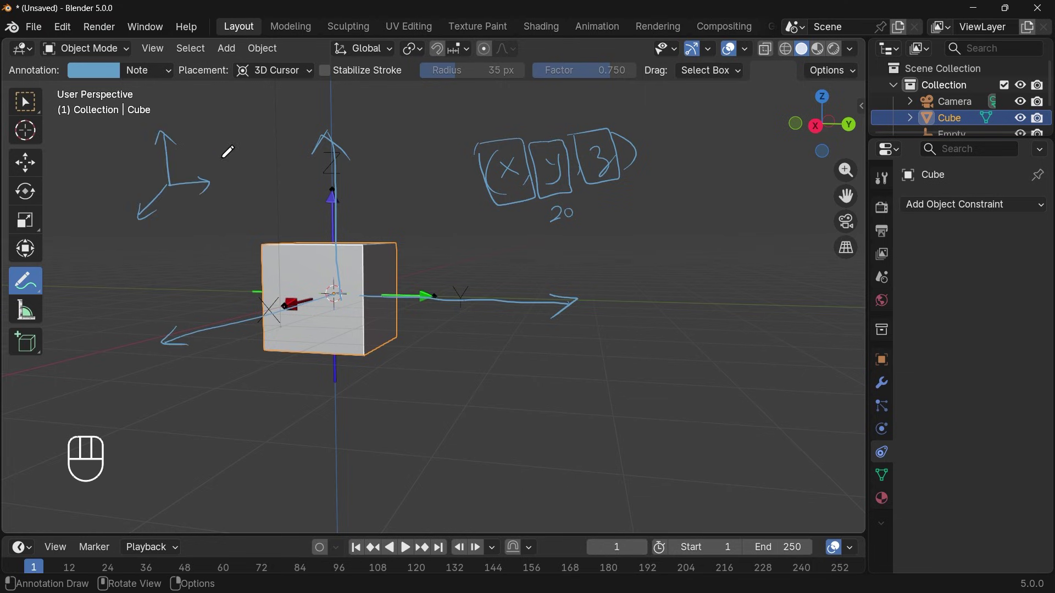
mouse_move(200, 134)
ctrl+mouse_down()
mouse_move(186, 165)
mouse_move(160, 170)
mouse_move(164, 147)
ctrl+mouse_up()
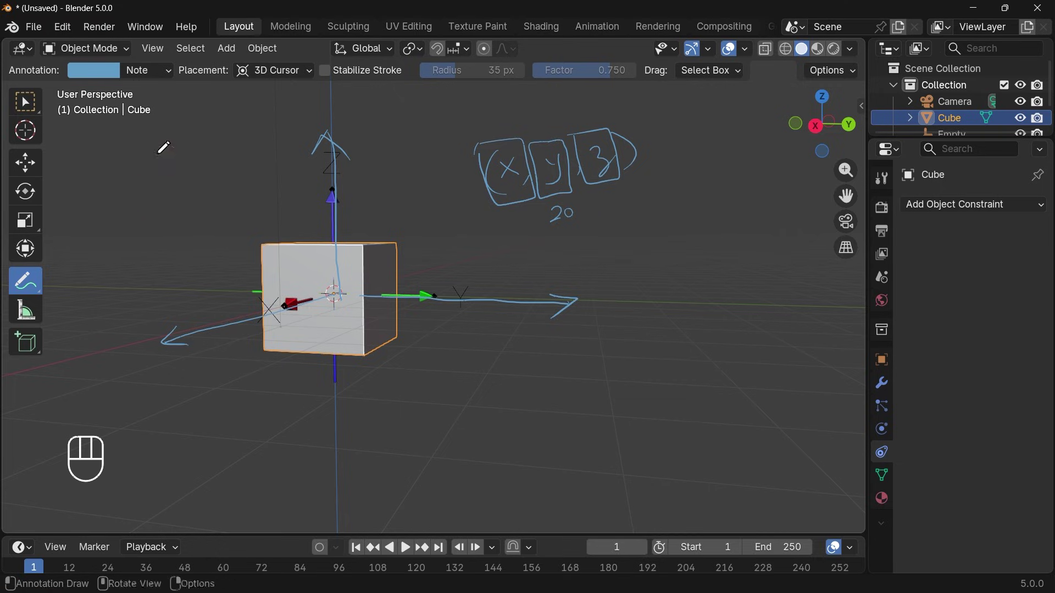
Step: Sketch a circled, tilted axis diagram labelled X, Y and Z, and draw a diagonal arrow from the cube
key(ctrl+z)
drag(221, 129, 231, 148)
drag(106, 151, 125, 156)
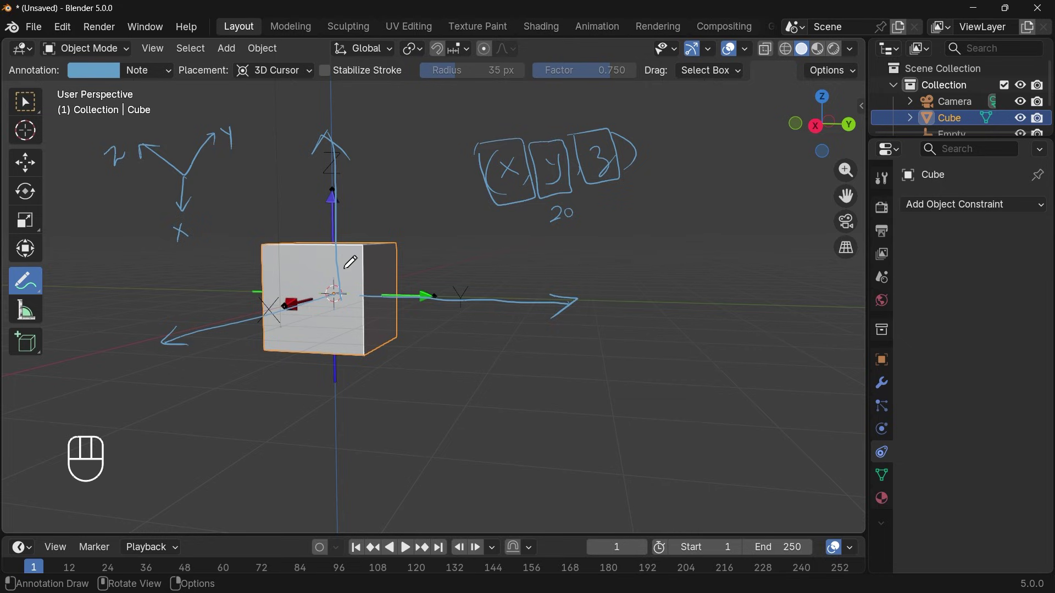
drag(345, 269, 412, 171)
mouse_move(161, 118)
mouse_down()
mouse_move(136, 111)
mouse_move(120, 234)
mouse_move(244, 217)
mouse_move(248, 104)
mouse_up()
Step: Check the transform orientation options, erase all annotations around the cube and return to the selection tool
click(370, 55)
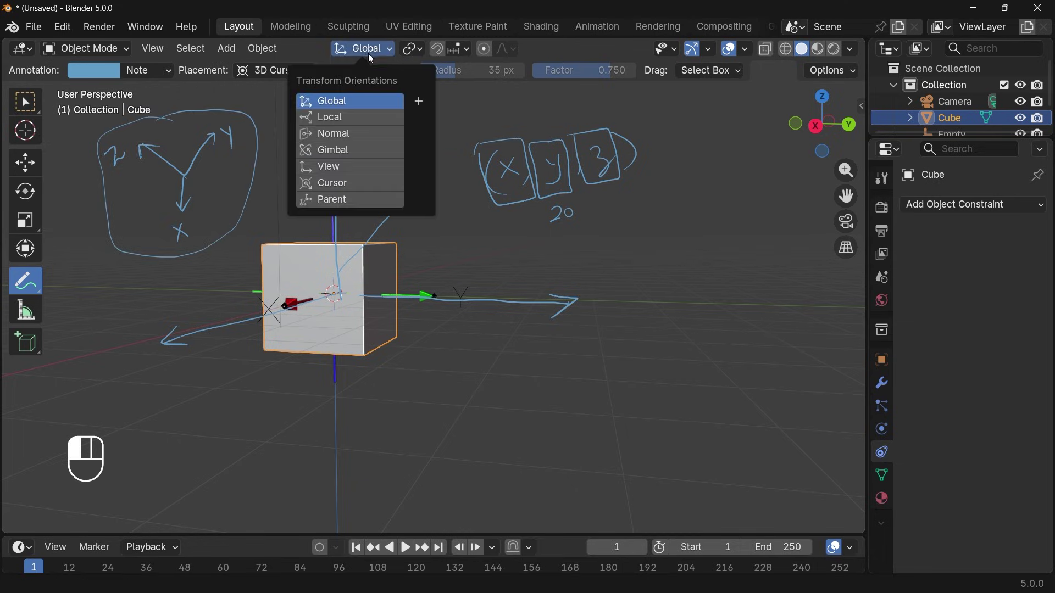
click(382, 51)
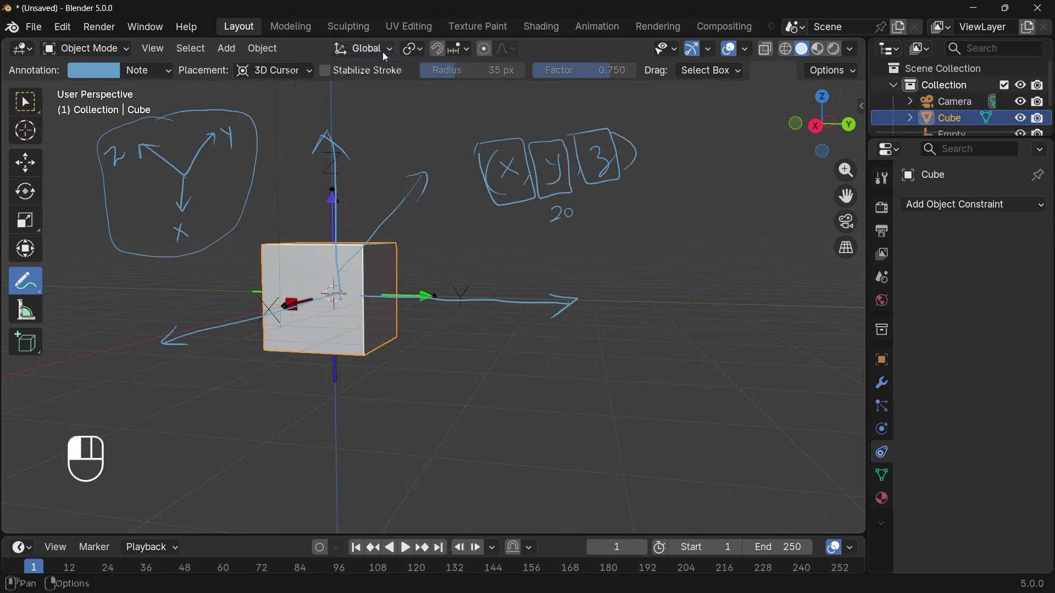
mouse_move(179, 119)
ctrl+mouse_down()
mouse_move(94, 141)
mouse_move(146, 122)
mouse_move(114, 247)
mouse_move(190, 256)
mouse_move(254, 183)
mouse_move(195, 117)
mouse_move(243, 131)
mouse_move(121, 202)
mouse_move(167, 255)
mouse_move(191, 350)
ctrl+mouse_up()
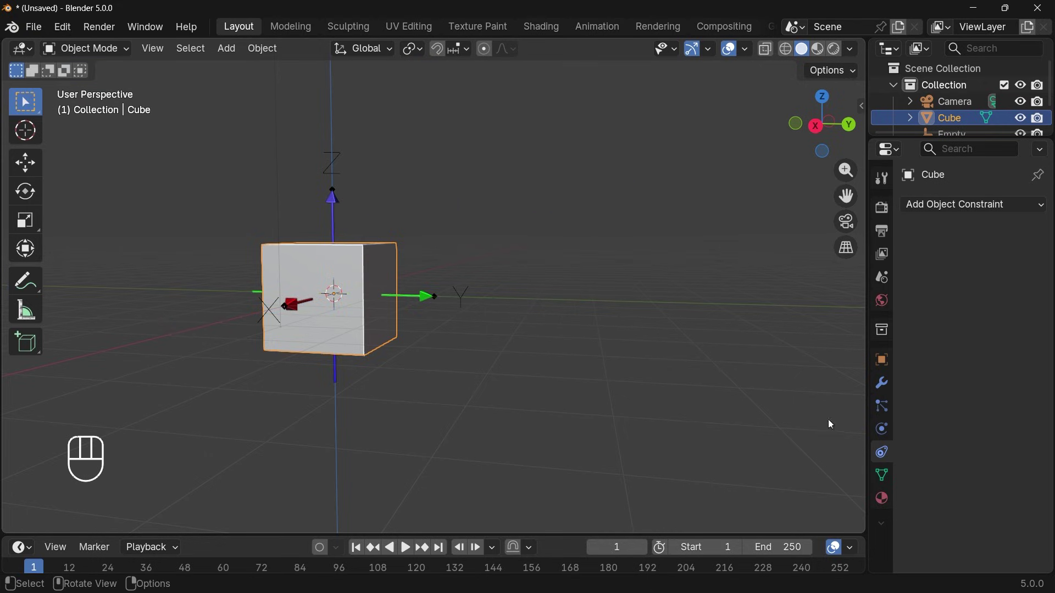
Step: Show the cube's object properties and review the available rotation modes and transform orientations
click(883, 361)
click(976, 364)
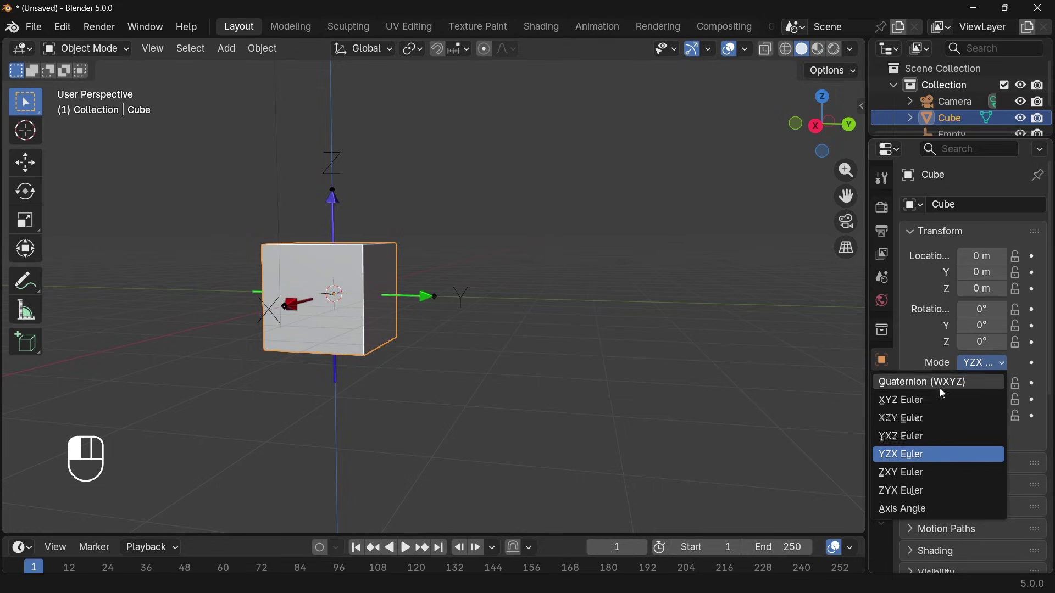
click(988, 366)
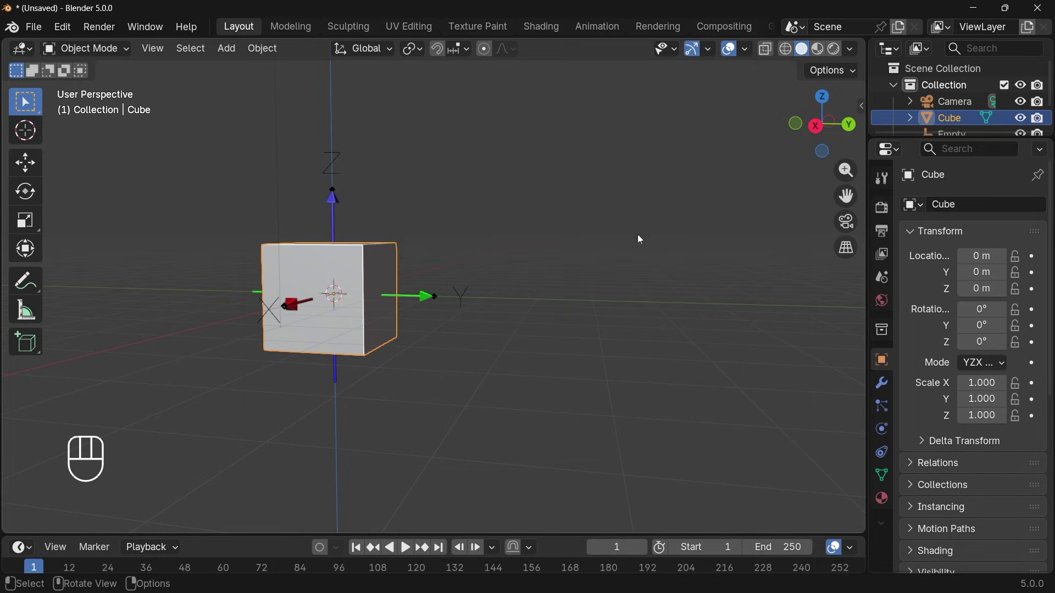
click(385, 48)
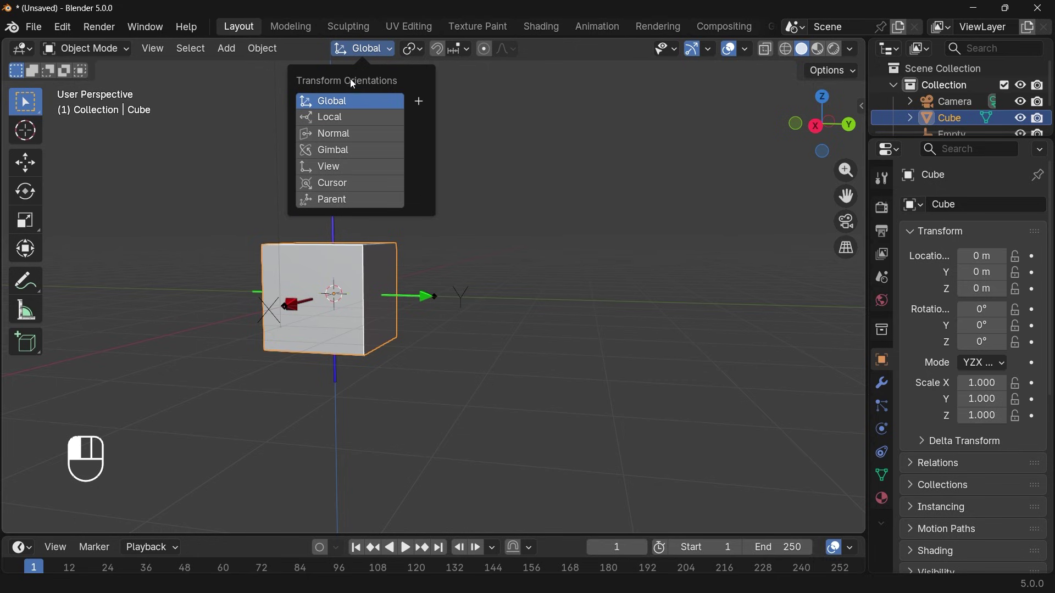
Step: Tilt the cube with a free trackball rotation to about X 243.6°, Y -157° and Z -35.2°
middle_drag(385, 247, 420, 275)
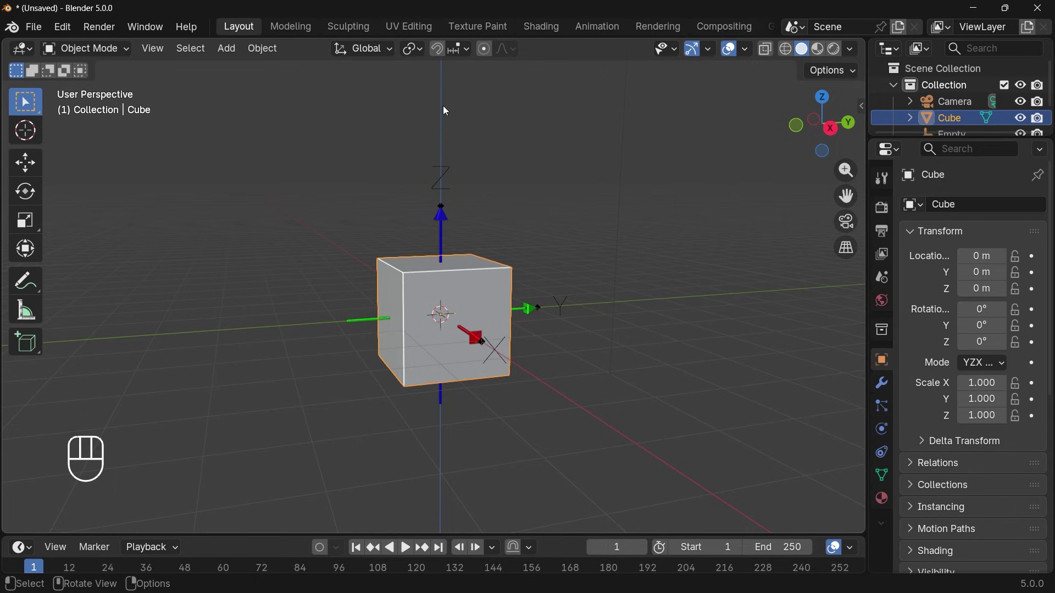
key(r)
key(r)
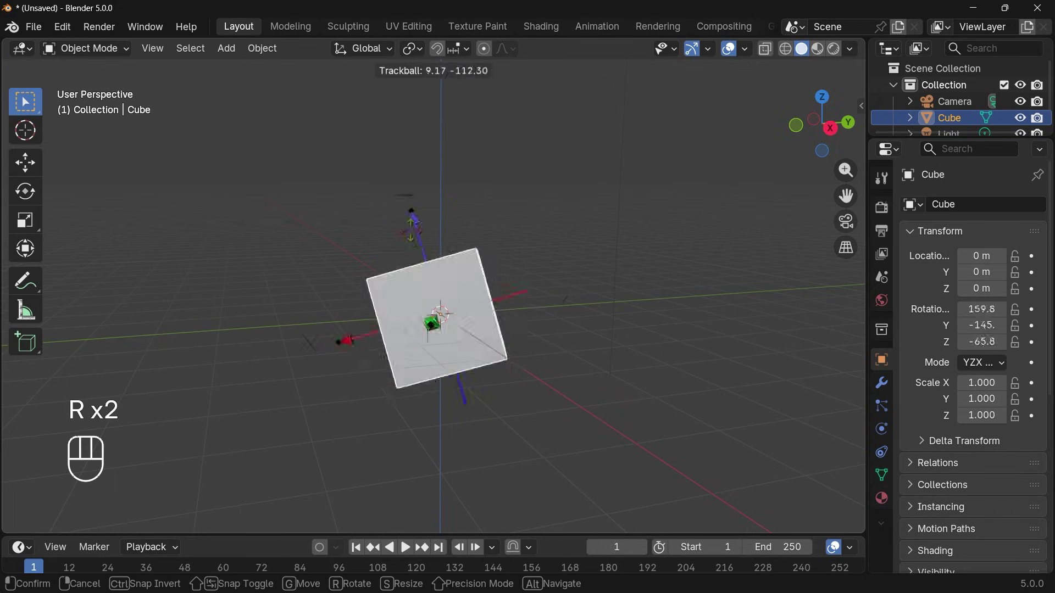
click(403, 320)
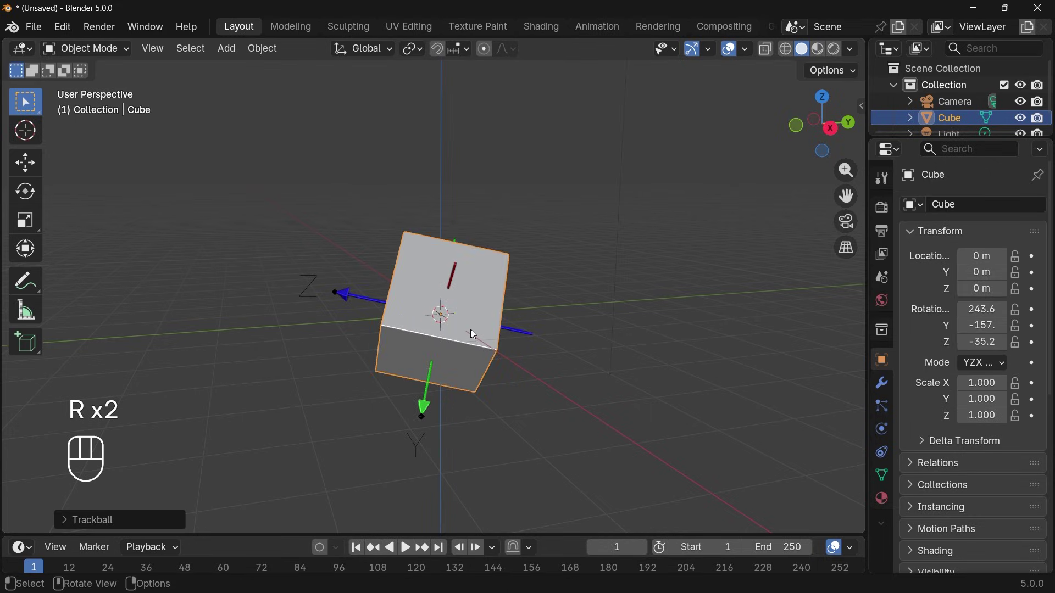
Step: Move the tilted cube along the global X axis to about -9.26 m
key(g)
key(x)
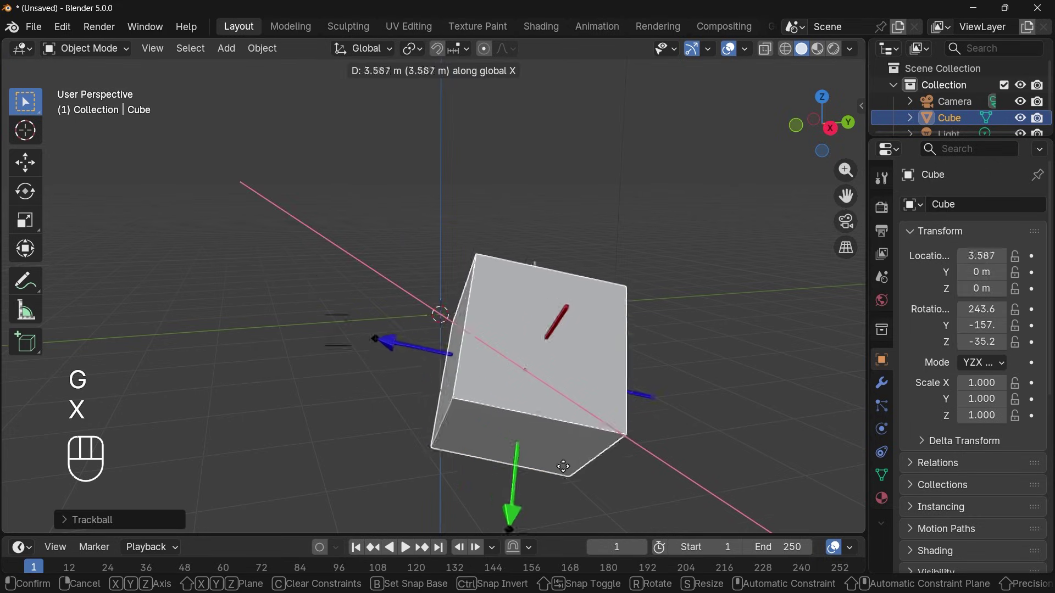
click(345, 329)
Step: Try moving the cube along the global Y axis
key(g)
key(y)
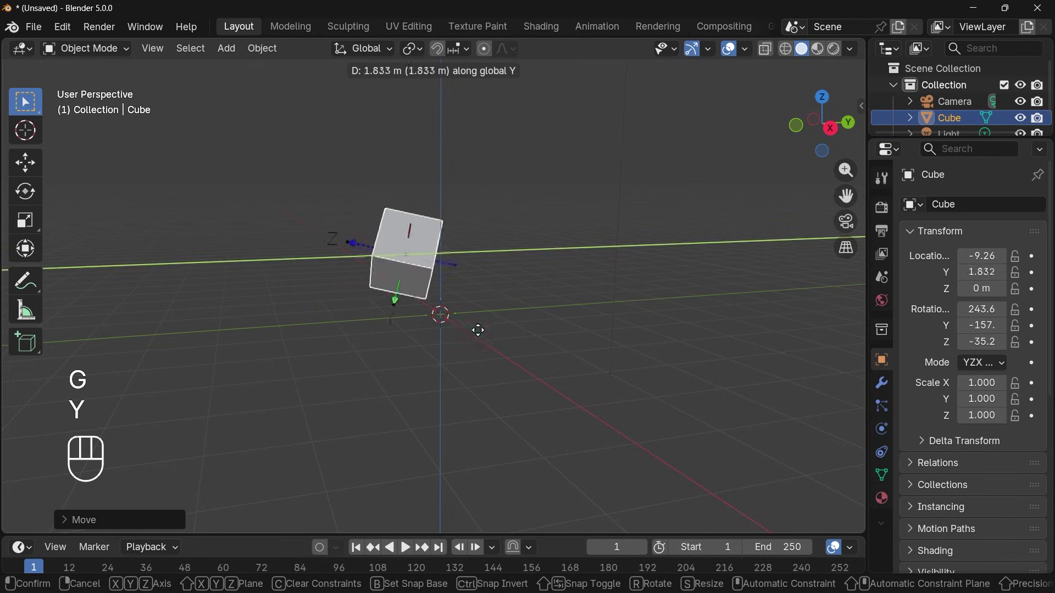
right_click(389, 363)
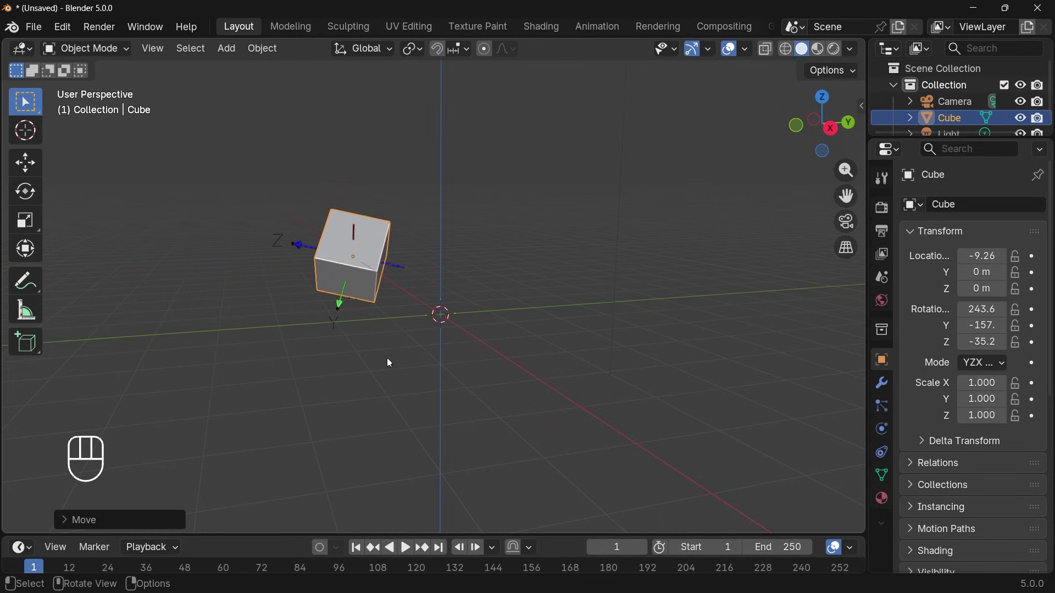
Step: Move the cube down along the global Z axis to about -1.88 m
key(g)
key(z)
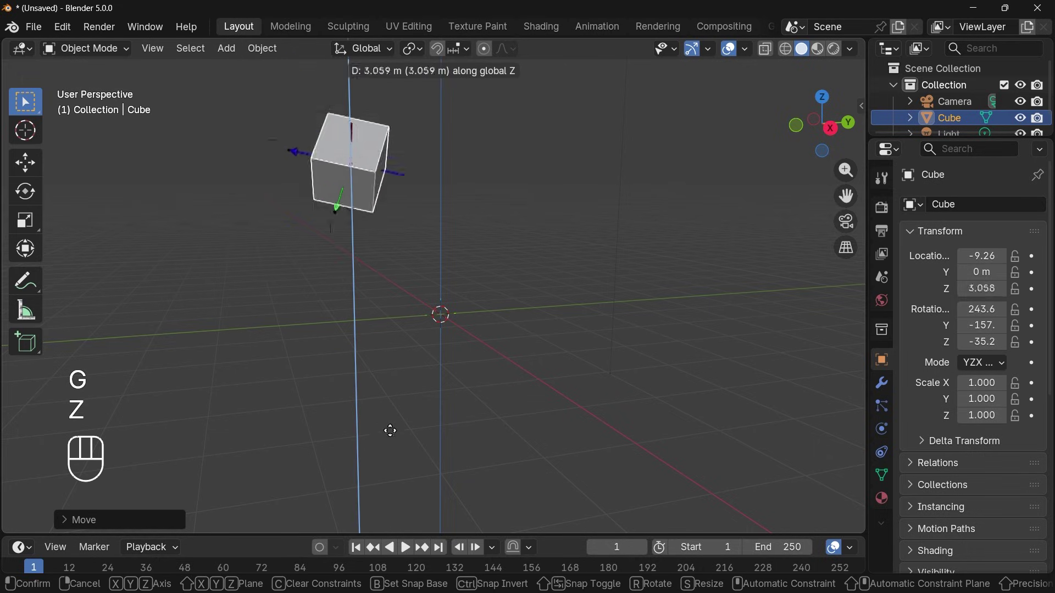
click(387, 415)
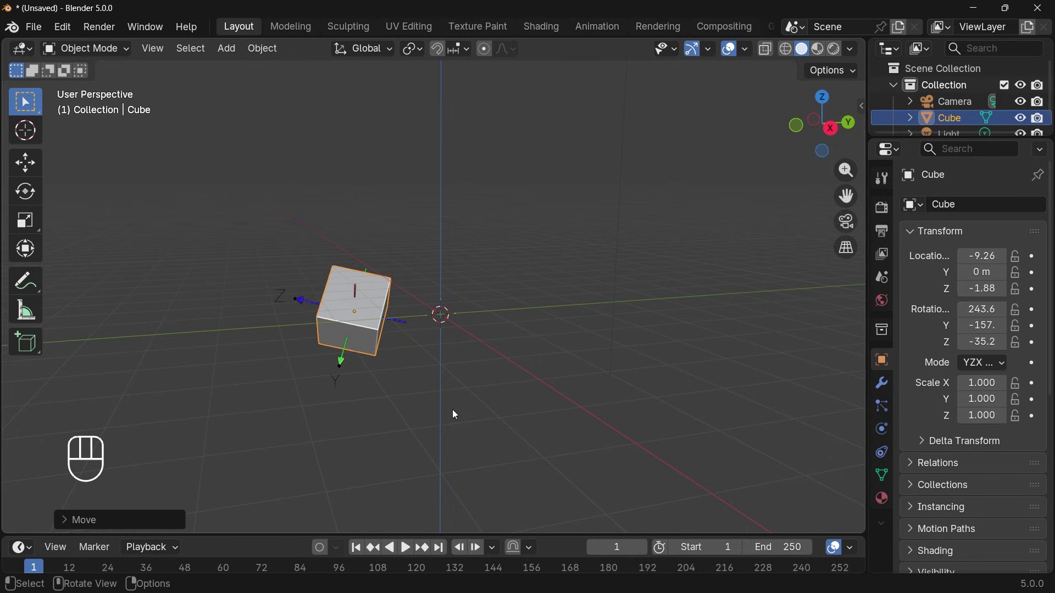
Step: Try rotating the cube about the global Y axis and about the global X axis
key(r)
key(y)
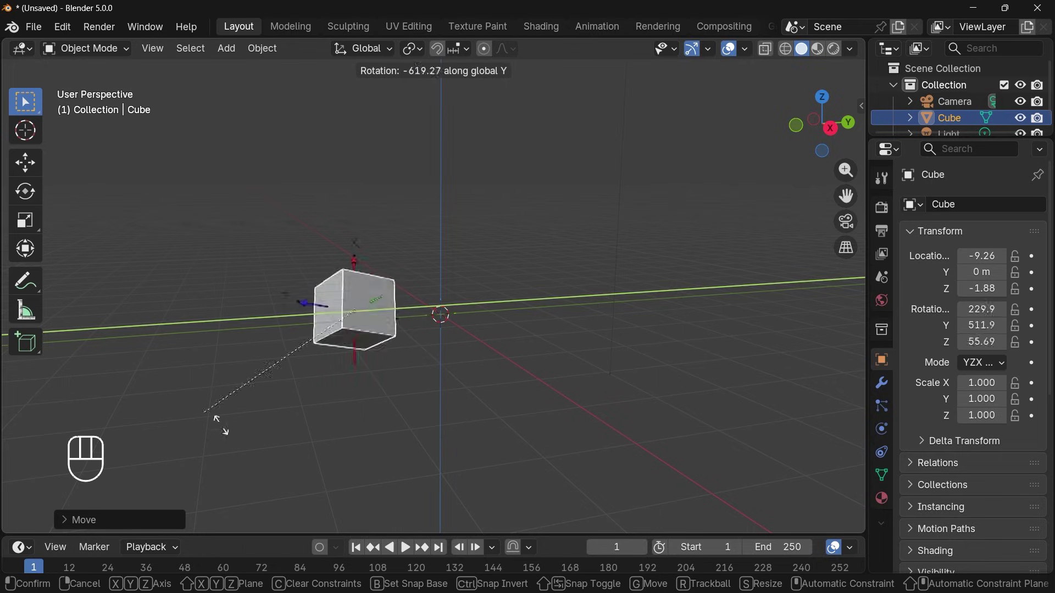
click(481, 413)
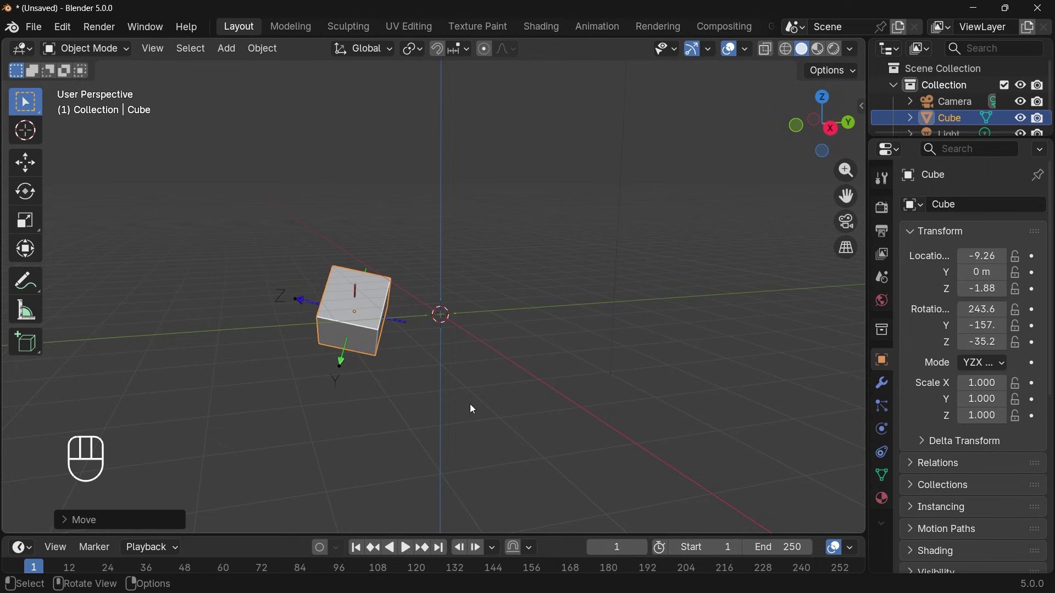
key(r)
key(x)
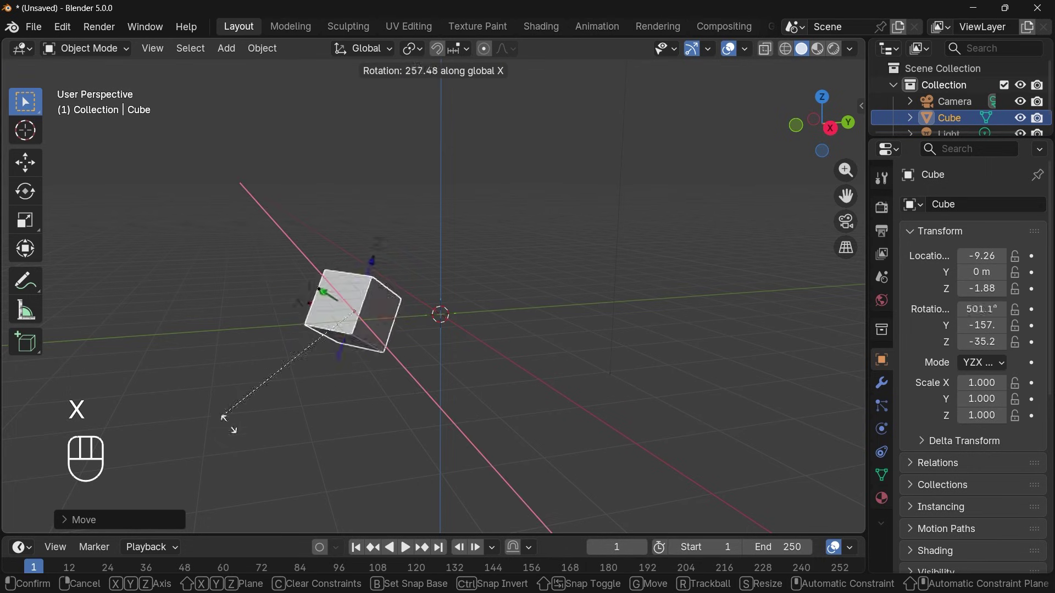
key(Escape)
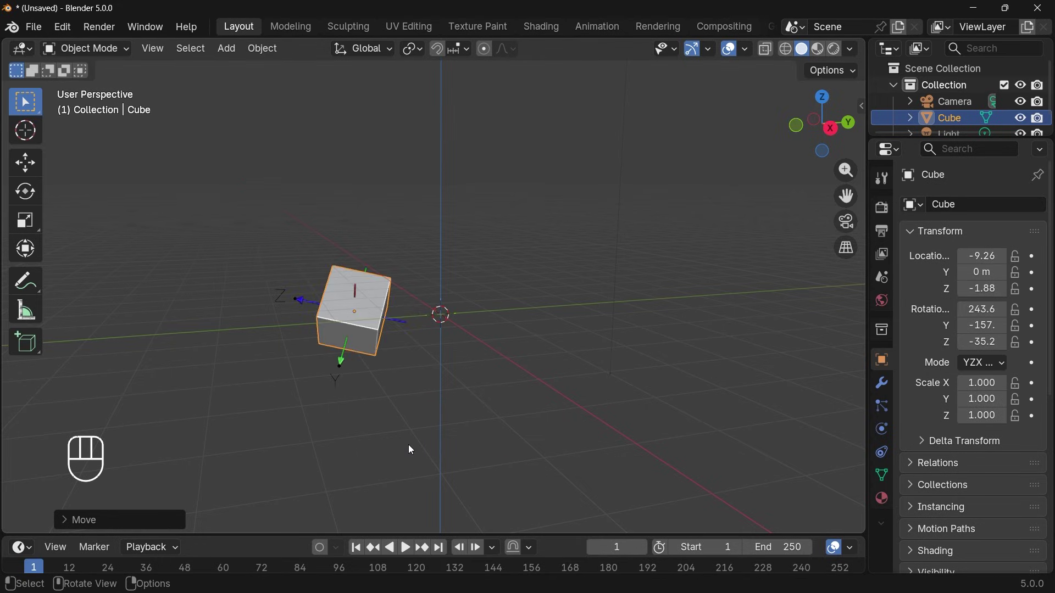
Step: Try rotating the cube about the global Z axis
key(r)
key(z)
right_click(418, 258)
Step: Tilt the cube freely with two trackball rotations to about 325.2° X, -210° Y and 20.71° Z
key(r)
key(r)
click(460, 320)
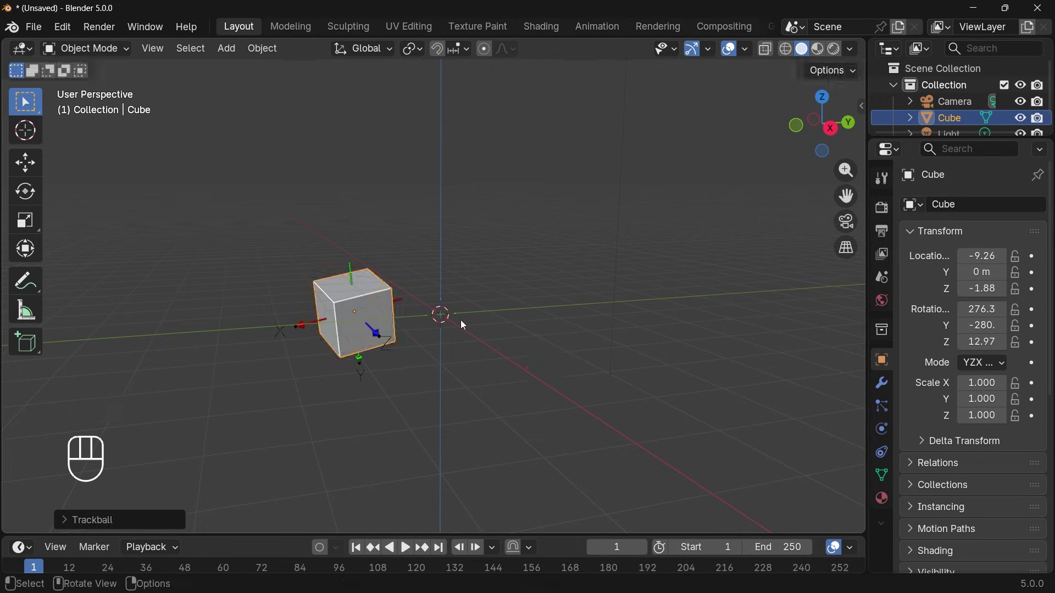
key(r)
key(r)
Step: Rotate the cube about the global X axis to an X rotation of about 594.7°
key(r)
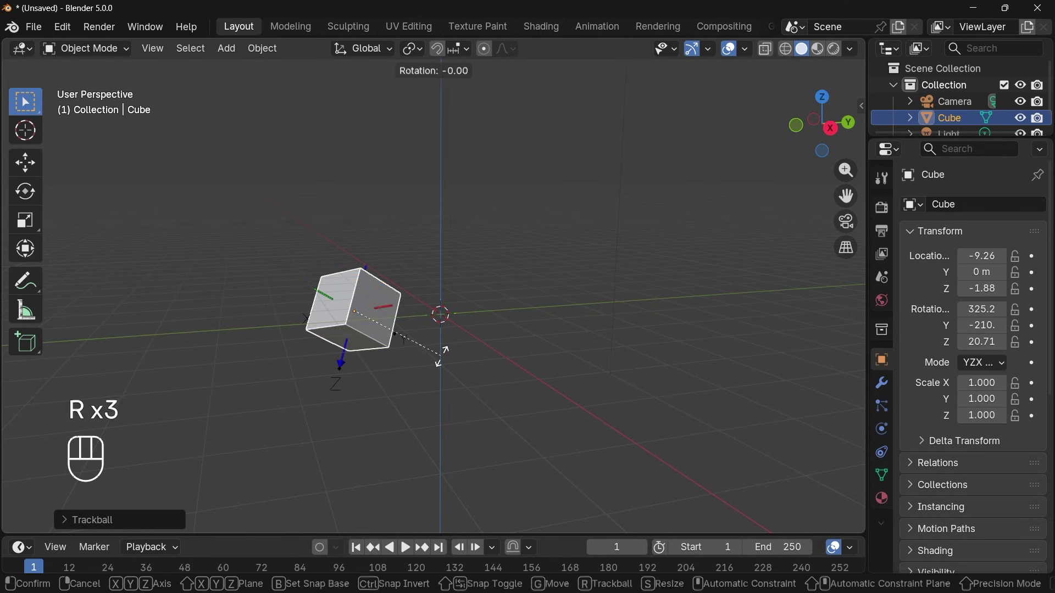
key(x)
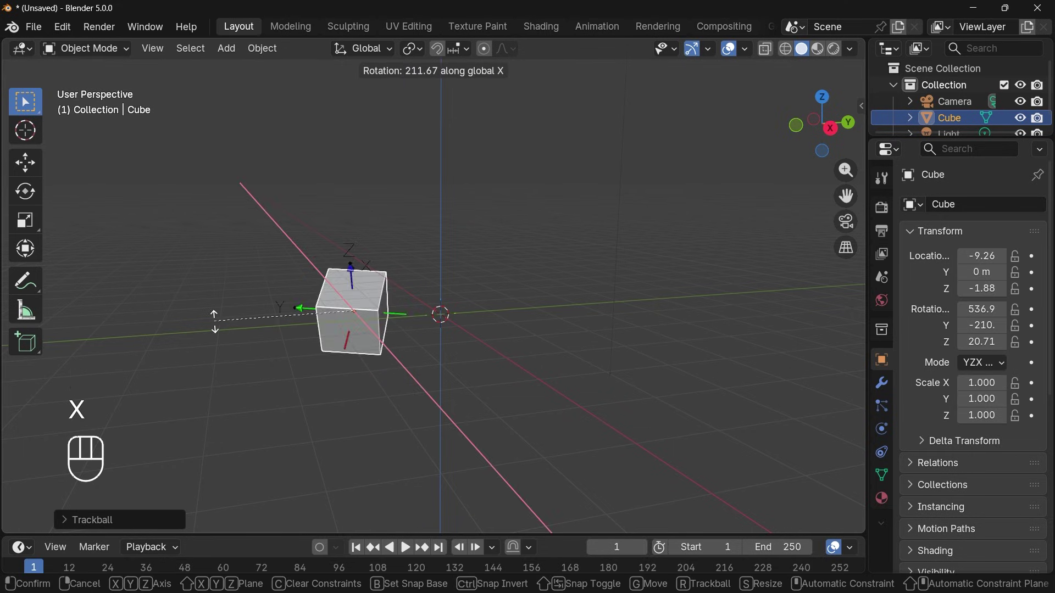
click(302, 410)
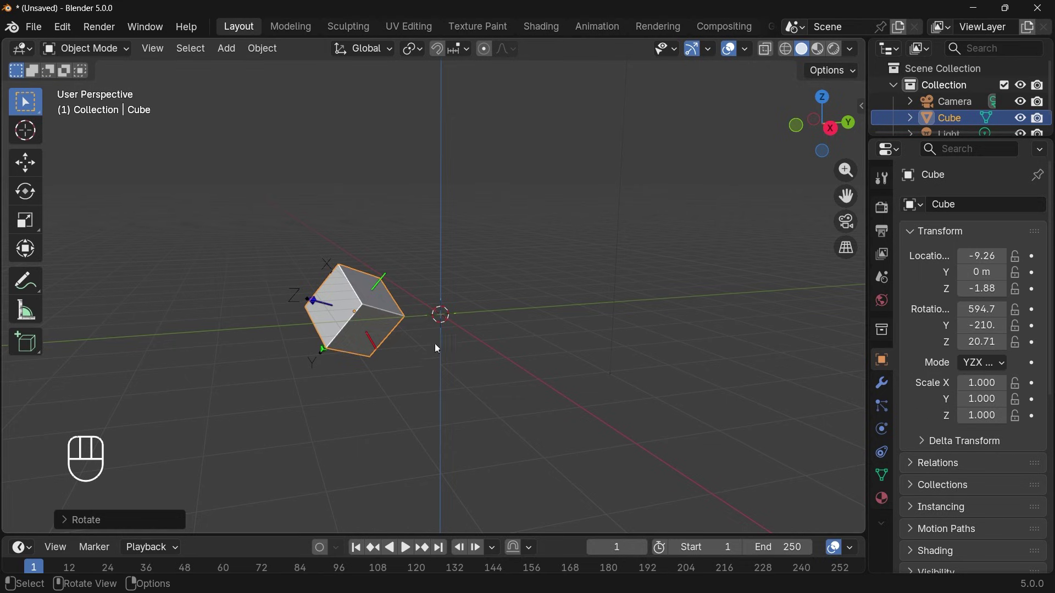
Step: Clear the cube's location and rotation, and trackball-rotate it to about 39.51° X, -66.4° Y and -57.7° Z
key(alt+g)
key(alt+r)
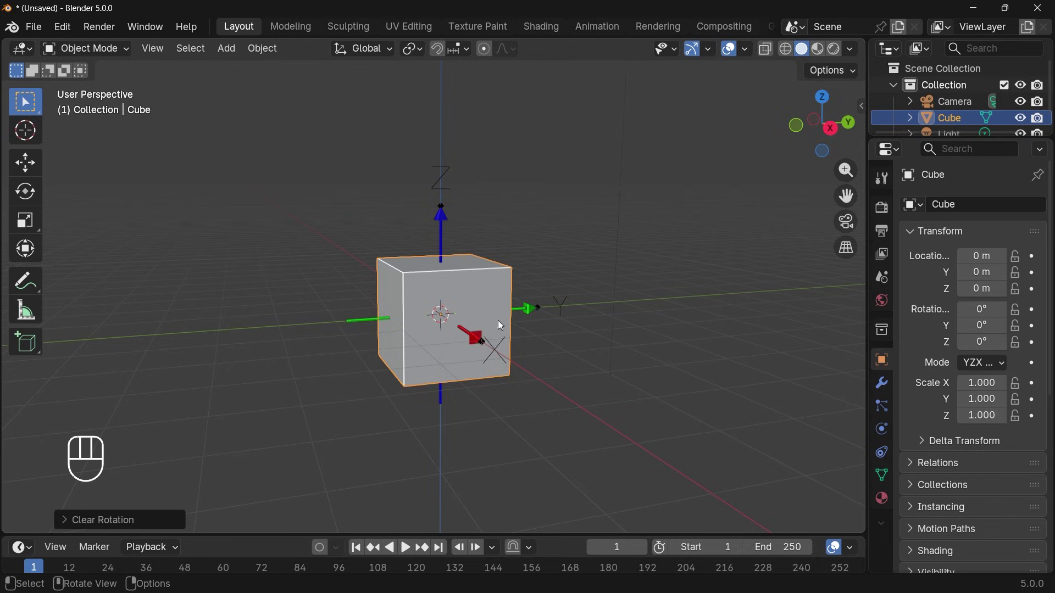
key(r)
key(r)
click(434, 363)
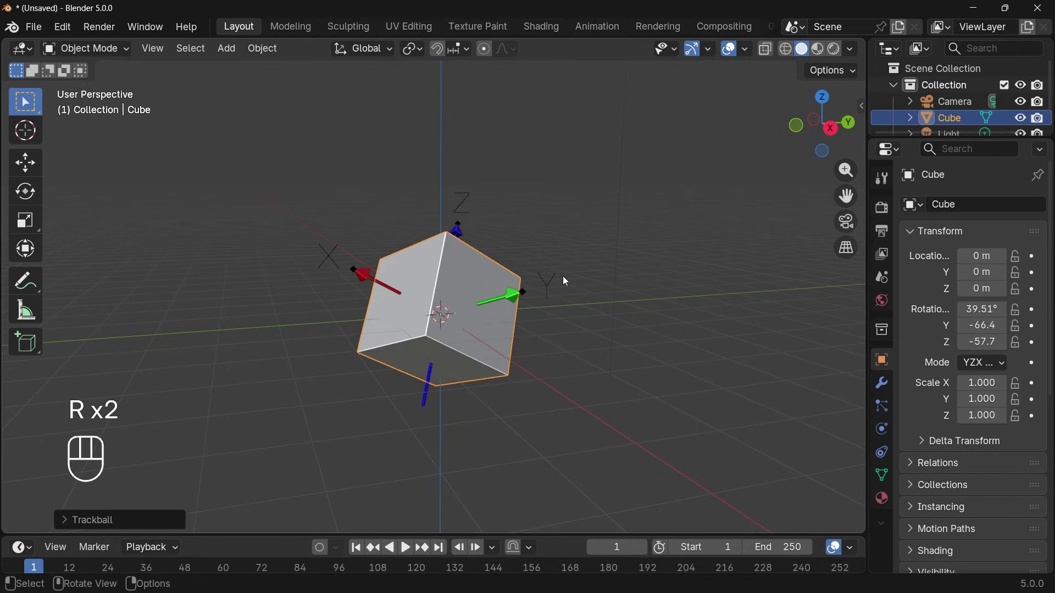
Step: Move the tilted cube along the global Y axis to about -1.09 m and along global X to about 2.359 m
middle_drag(514, 332, 345, 253)
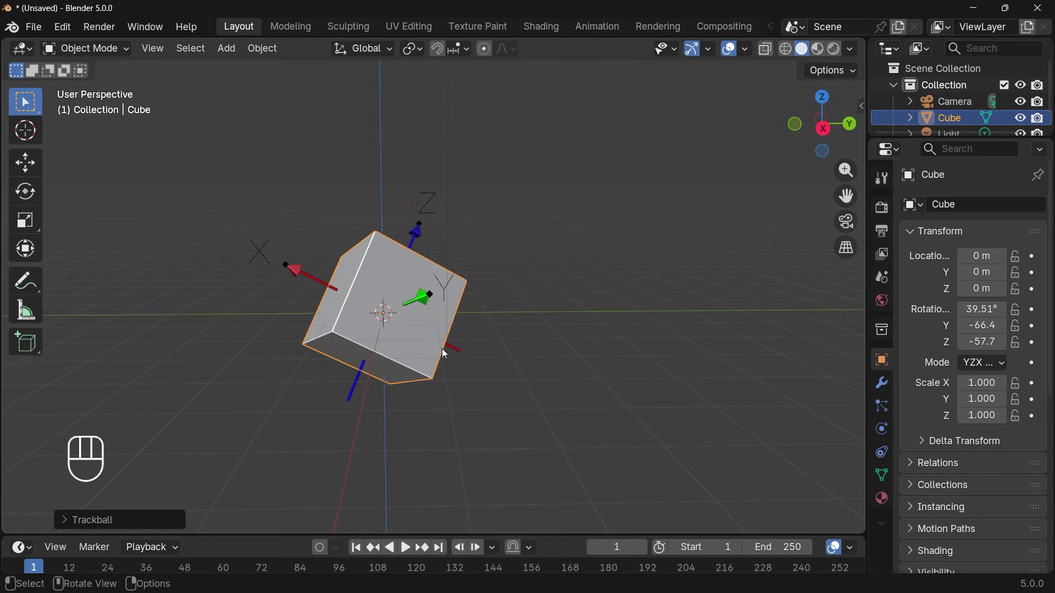
key(g)
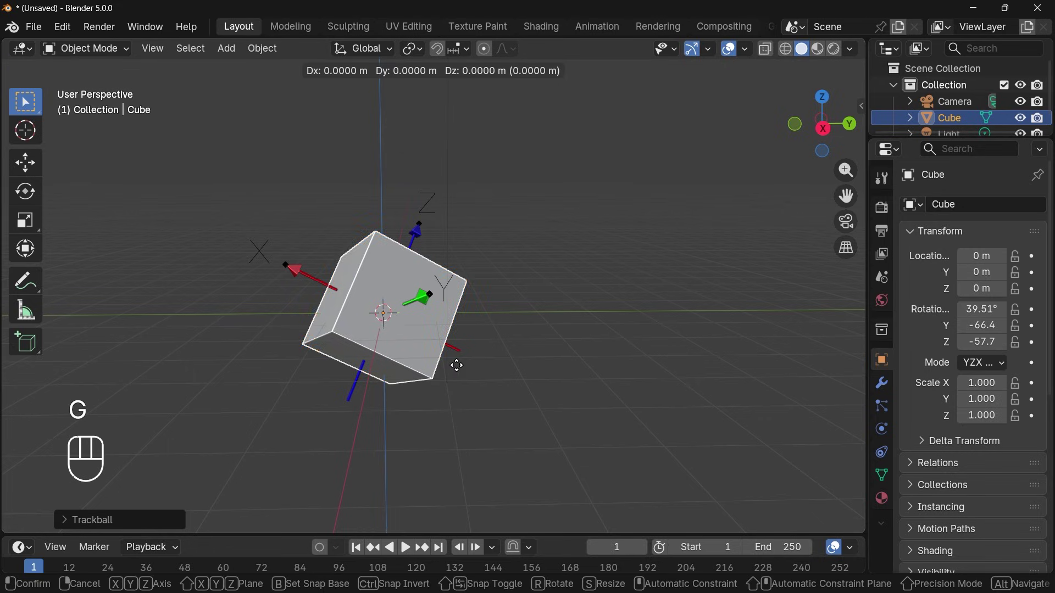
key(y)
click(401, 364)
key(g)
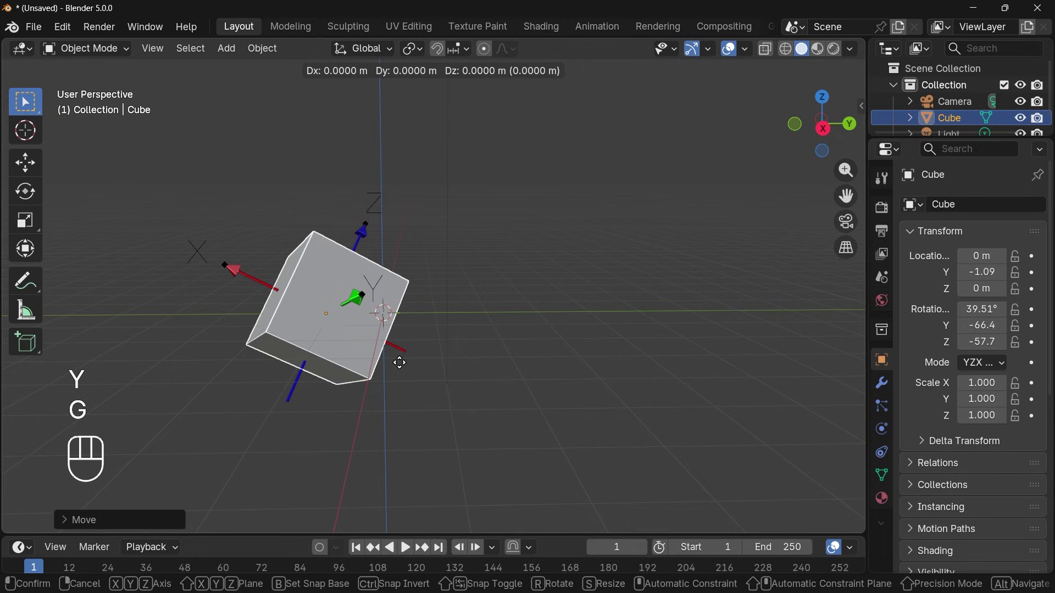
key(x)
click(394, 397)
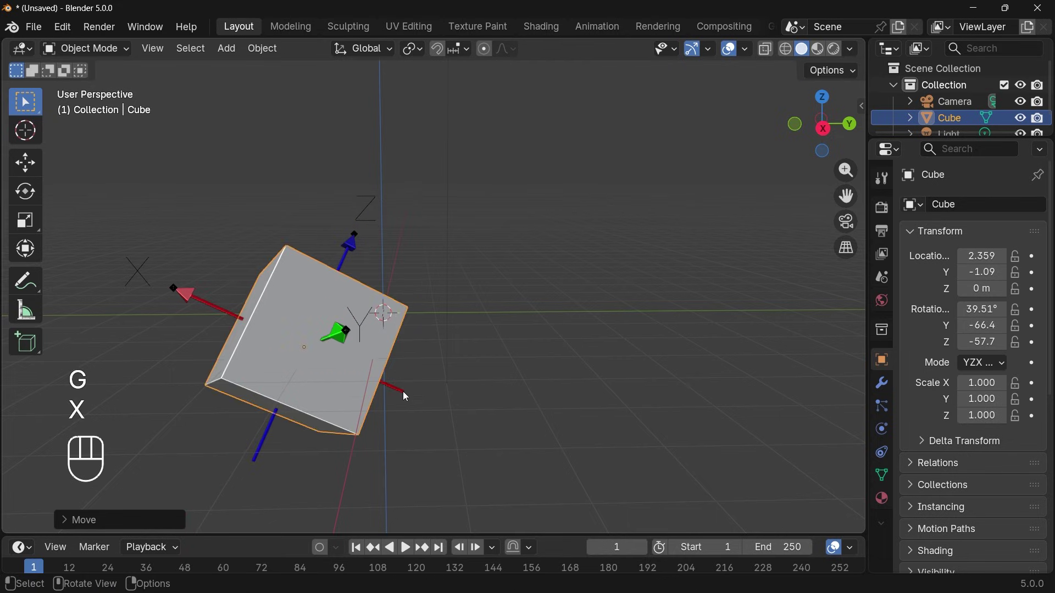
Step: Move the tilted cube up along the global Z axis to about 0.677 m
key(g)
key(z)
click(409, 358)
middle_drag(408, 358, 389, 333)
middle_drag(235, 253, 254, 263)
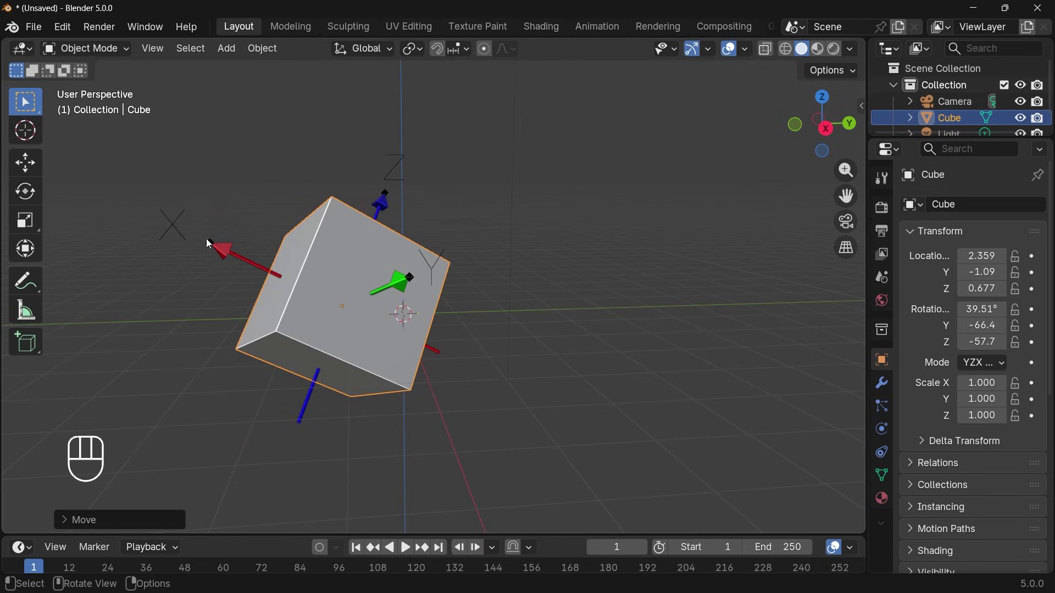
Step: Clear the cube's location and rotation, and set the transform orientation to Local
key(alt+g)
key(alt+r)
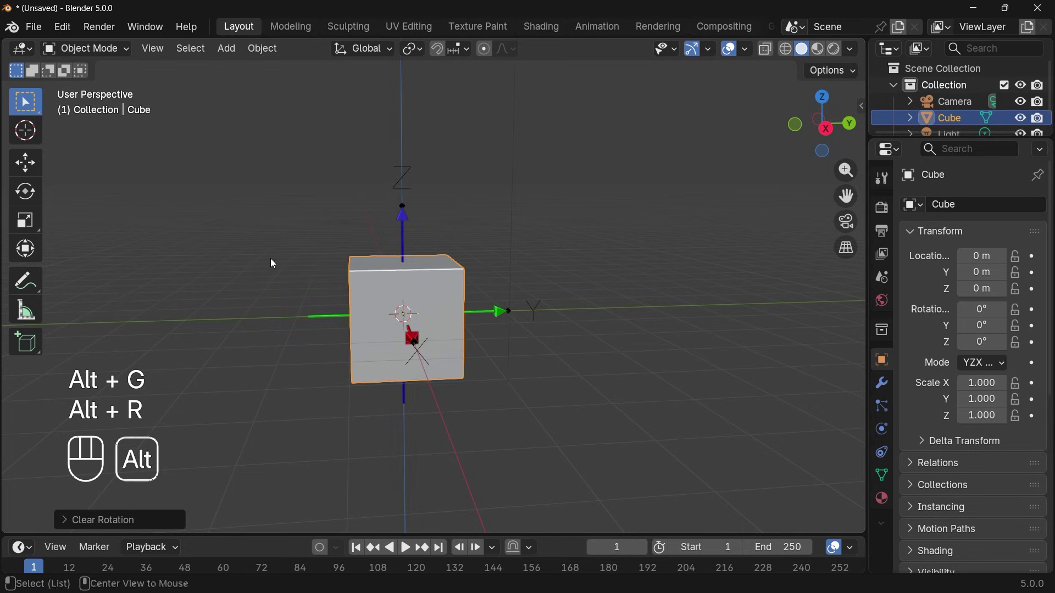
click(349, 55)
click(336, 117)
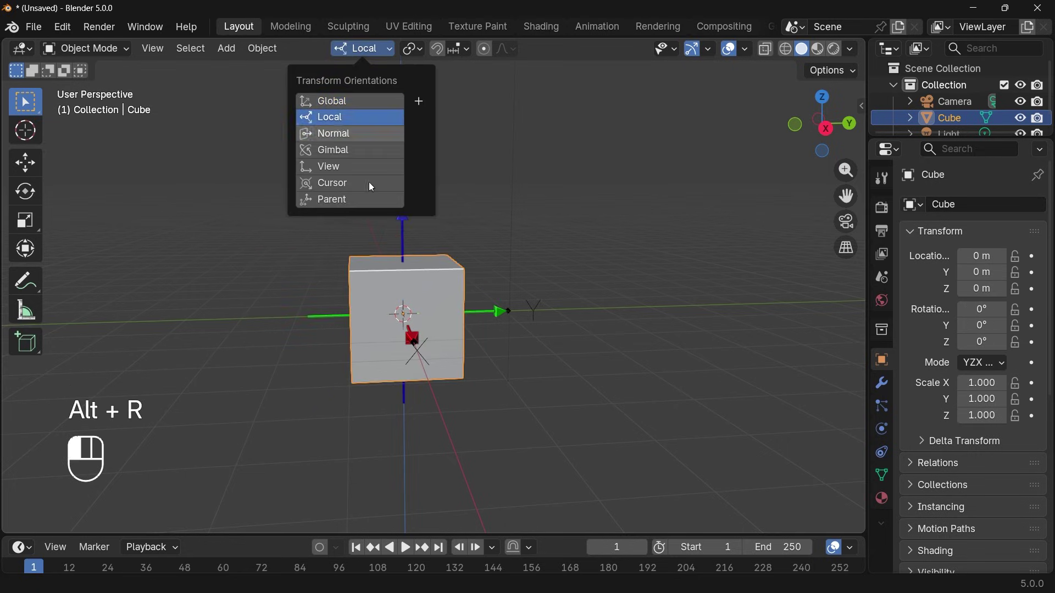
Step: Tilt the cube freely with a trackball rotation to about 50.05° X, -81.8° Y and -49.4° Z
key(r)
key(r)
key(r)
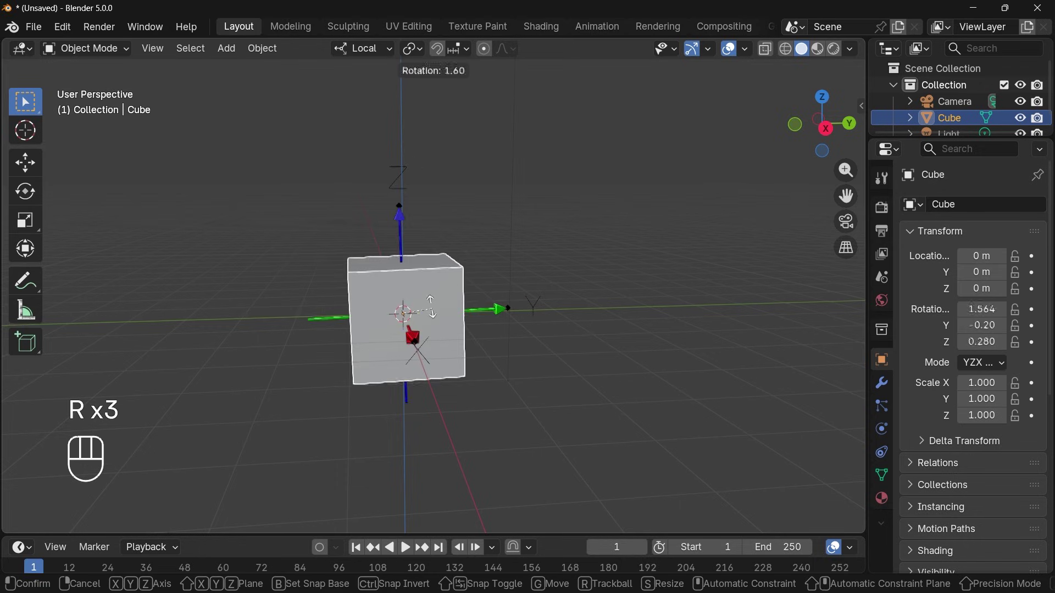
key(r)
click(469, 270)
Step: Move the tilted cube along its local X axis
middle_drag(470, 270, 327, 356)
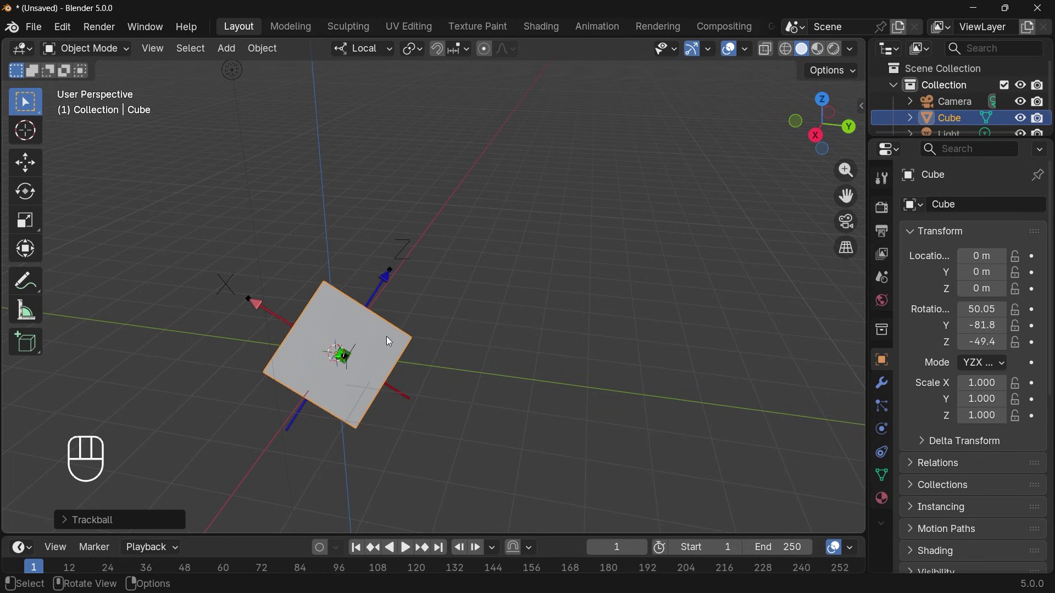
middle_drag(377, 319, 423, 332)
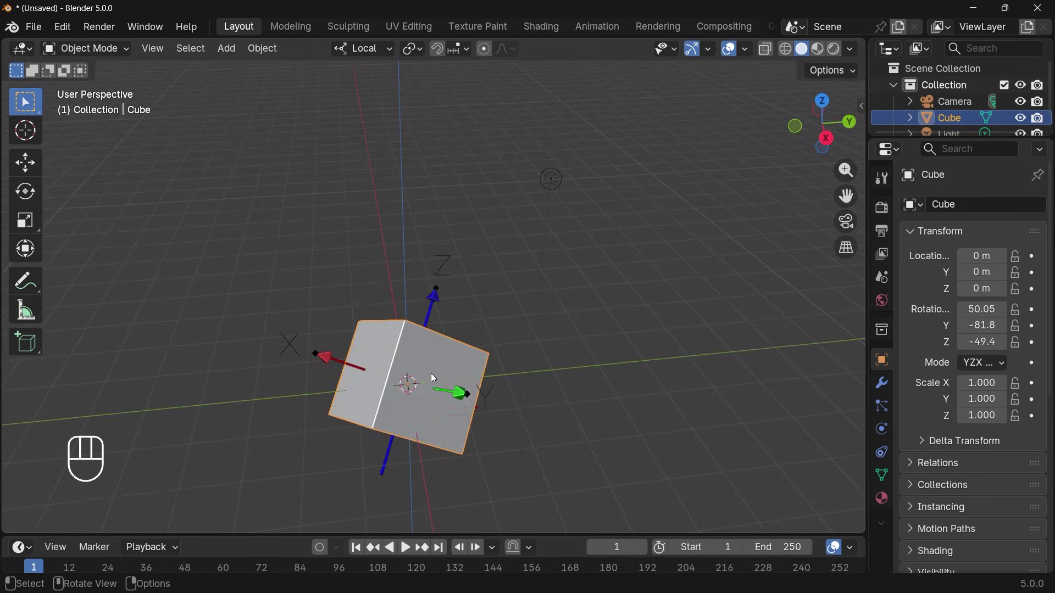
key(g)
key(x)
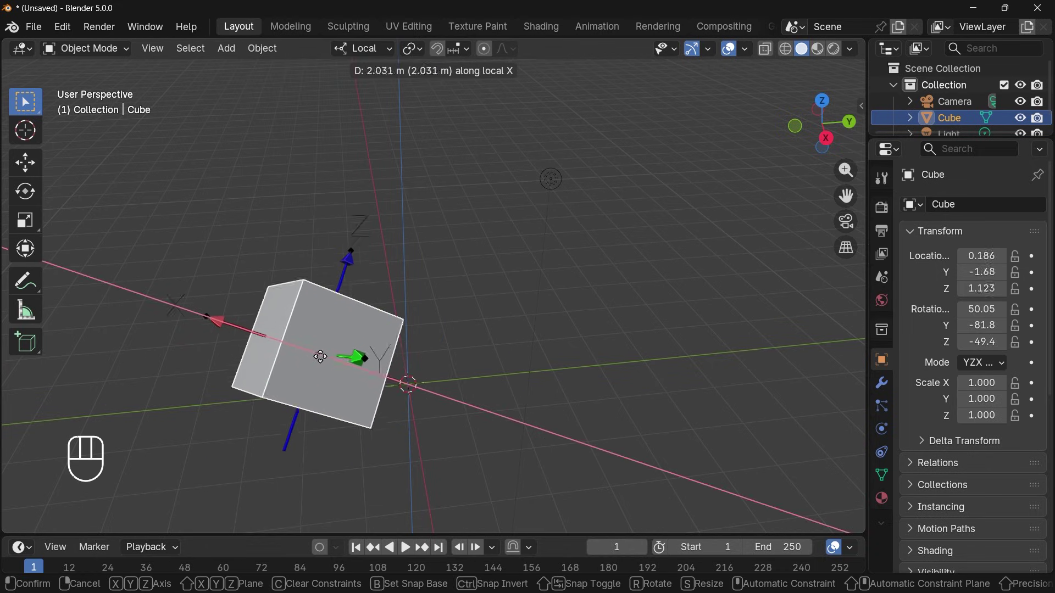
click(377, 363)
Step: Move the cube along its local Z and local Y axes to a location of about 2.955, 0.566, 4.508 m
key(g)
key(z)
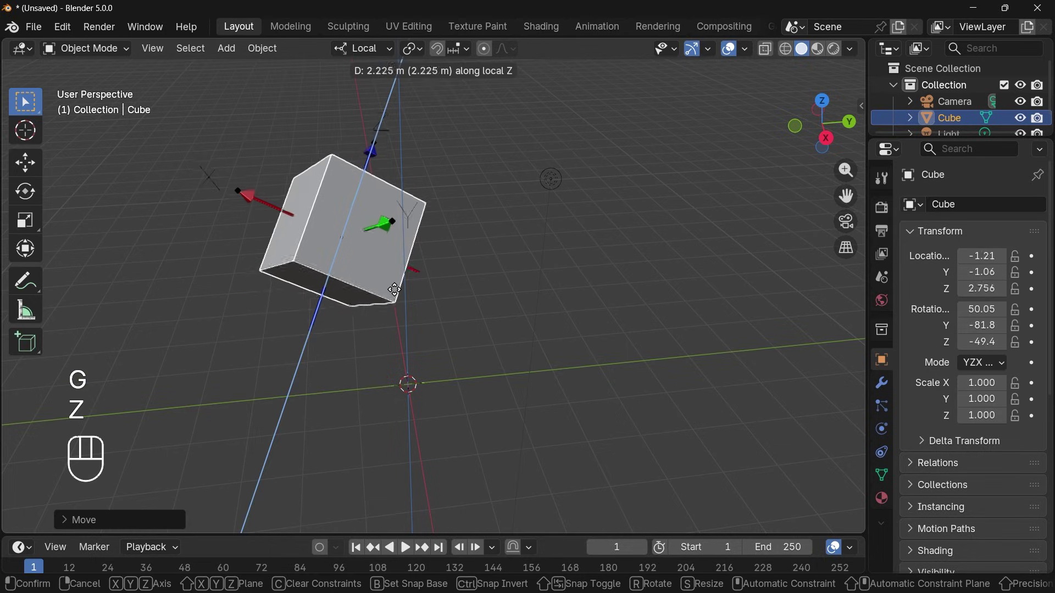
click(390, 298)
key(g)
key(y)
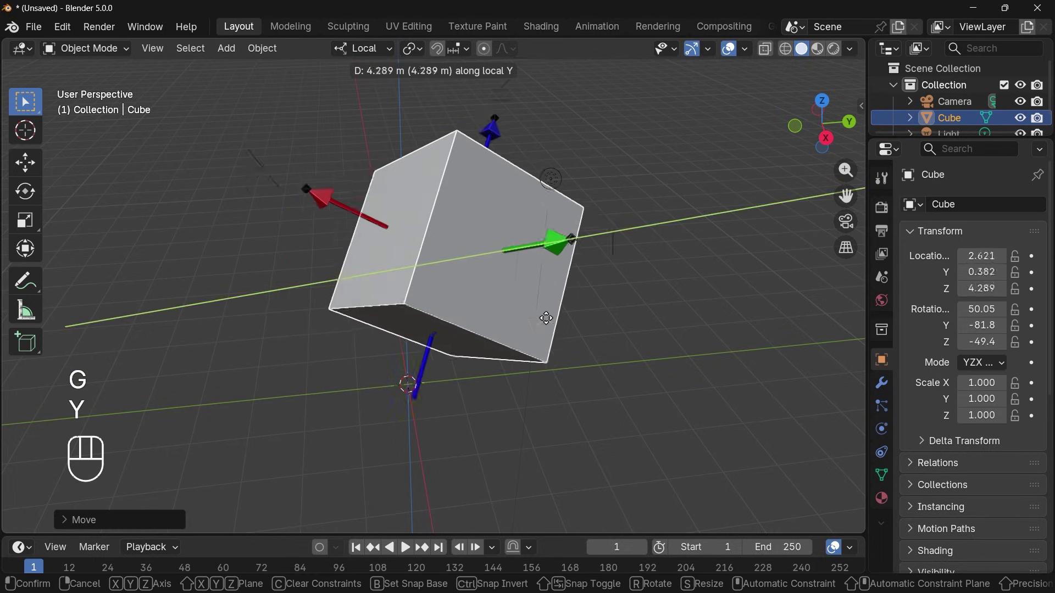
click(561, 247)
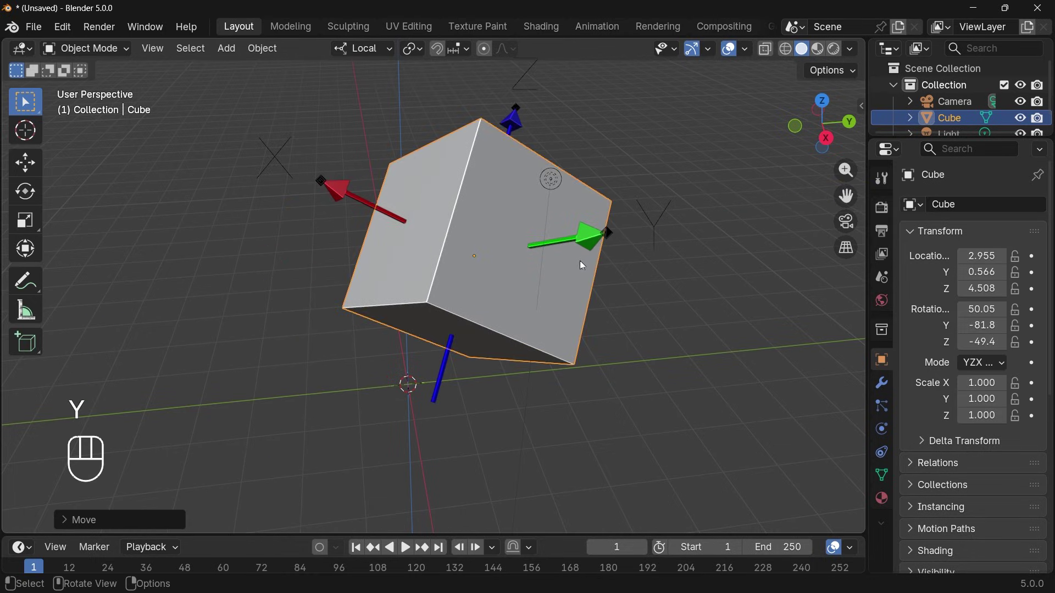
Step: Rotate the cube about its local Z axis to about 227.4° X, -100° Y and 49.22° Z
scroll(476, 297, down, 3)
key(r)
key(z)
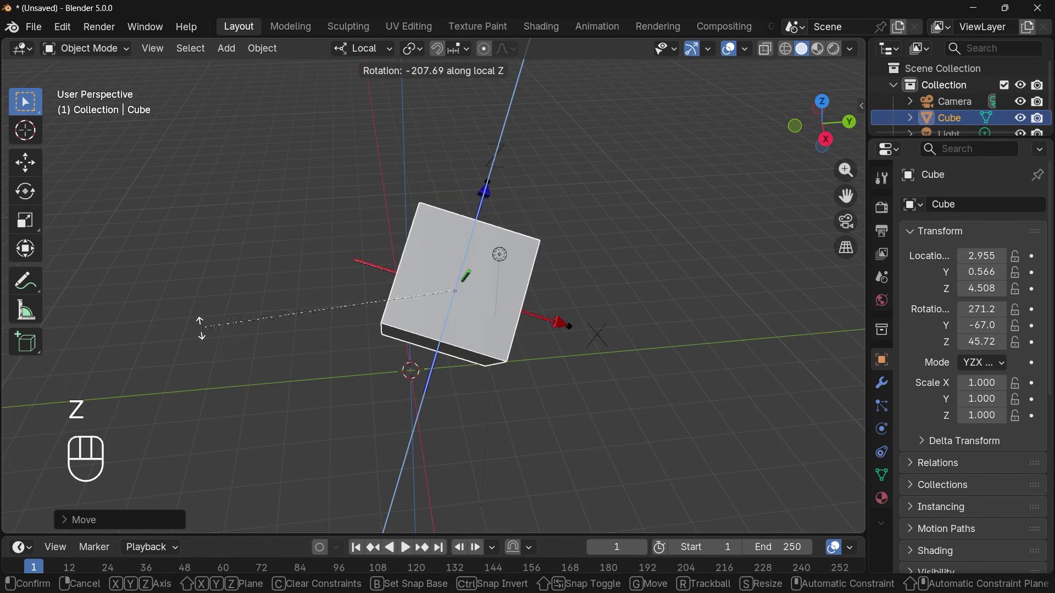
click(512, 334)
Step: Move the cube along its local X axis to a location of about 2.514, 3.698, 2.326 m
middle_drag(512, 334, 419, 245)
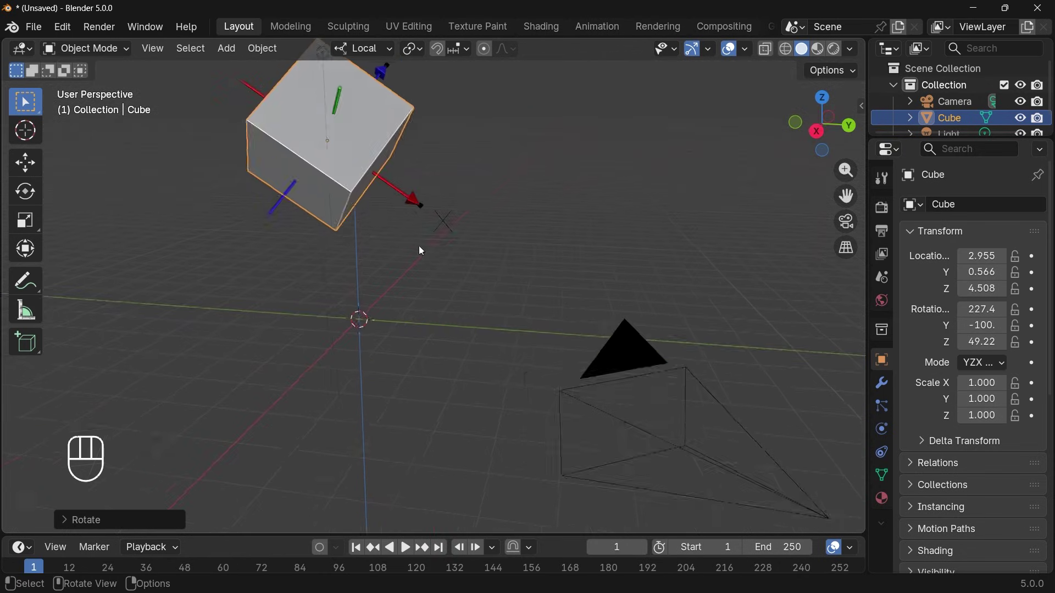
key(g)
key(x)
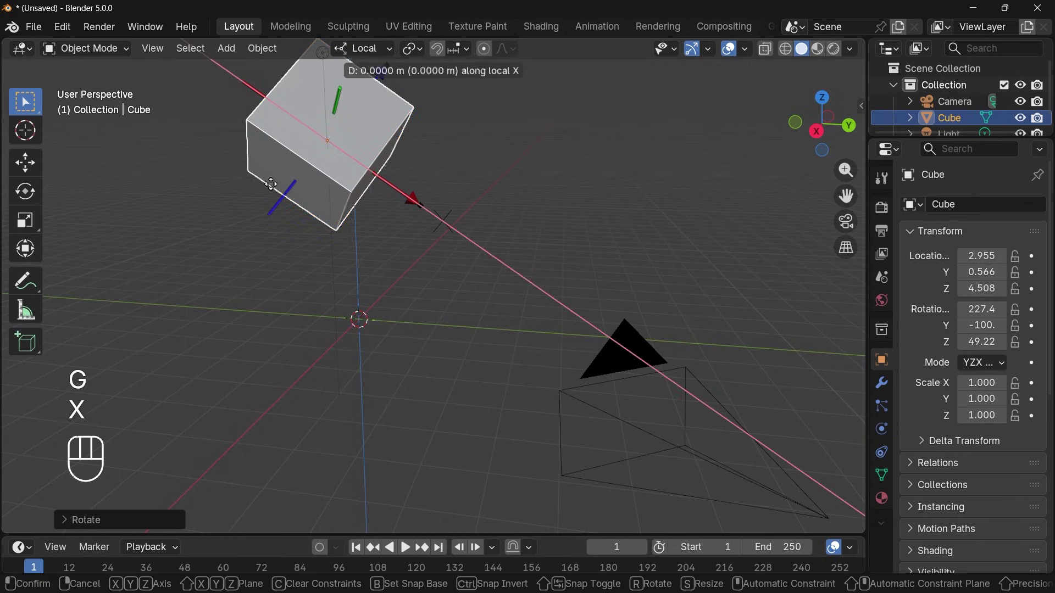
click(470, 387)
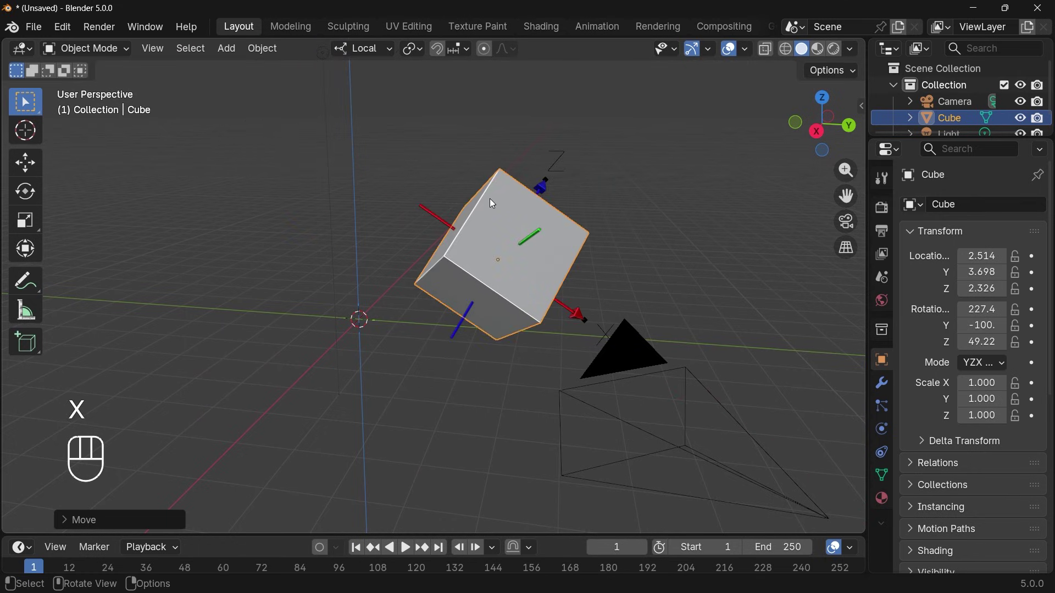
Step: Retilt the cube with two trackball rotations to about 112.3° X, -302° Y and 7.079° Z
key(r)
key(r)
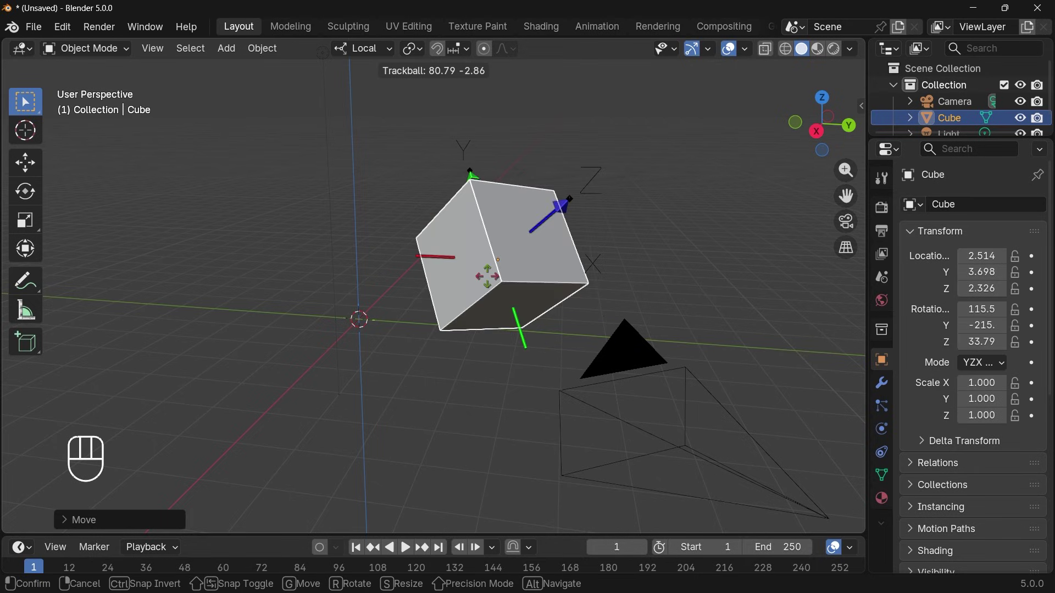
click(468, 309)
key(r)
key(r)
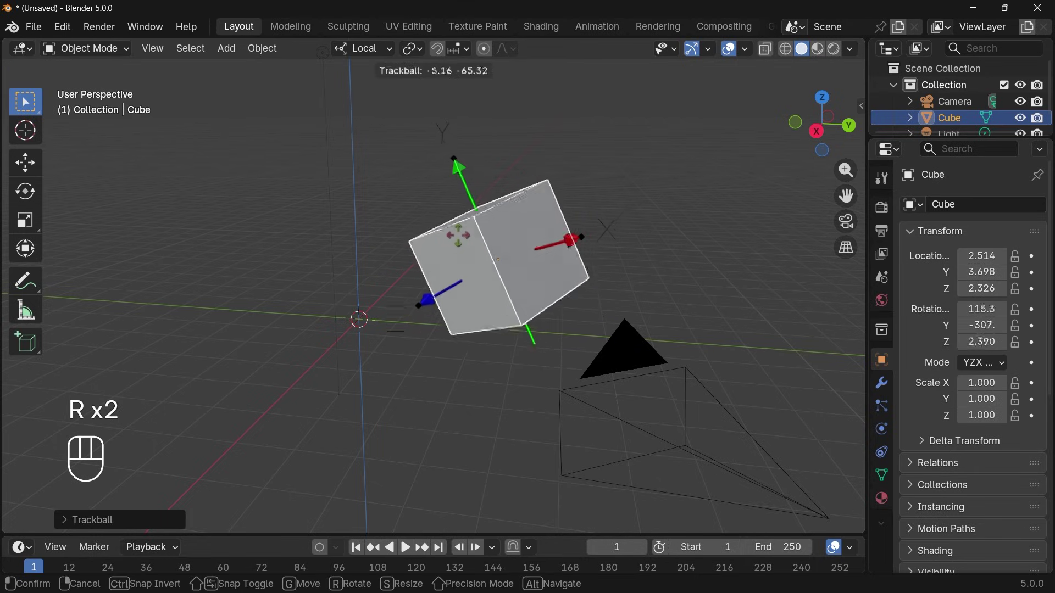
click(507, 305)
Step: Move the retilted cube along its local Y axis
key(g)
key(y)
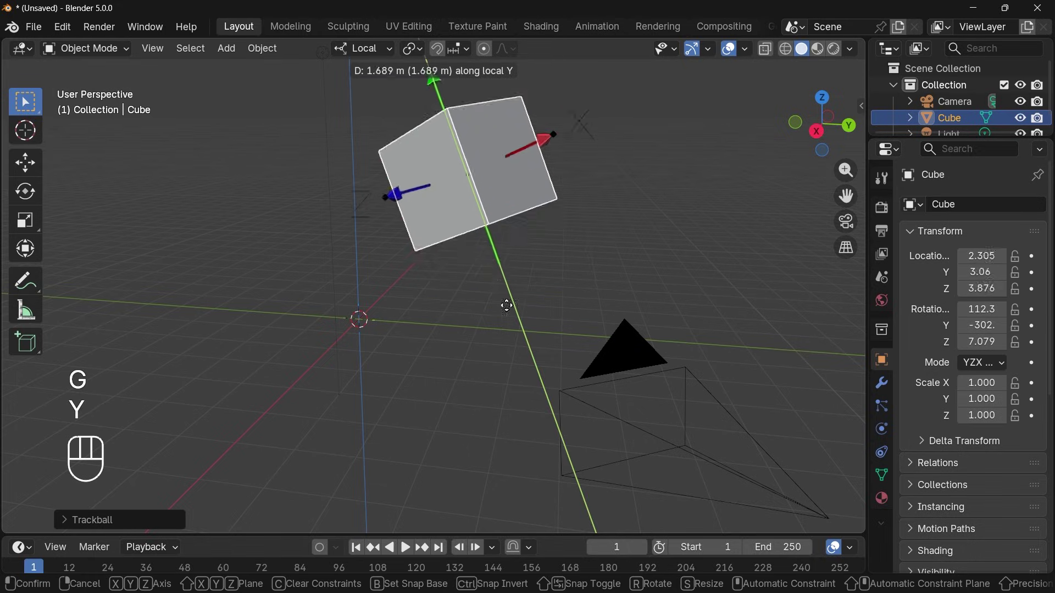
click(511, 324)
Step: Clear the cube's location and rotation, and set the transform orientation to Normal
key(alt+g)
key(alt+r)
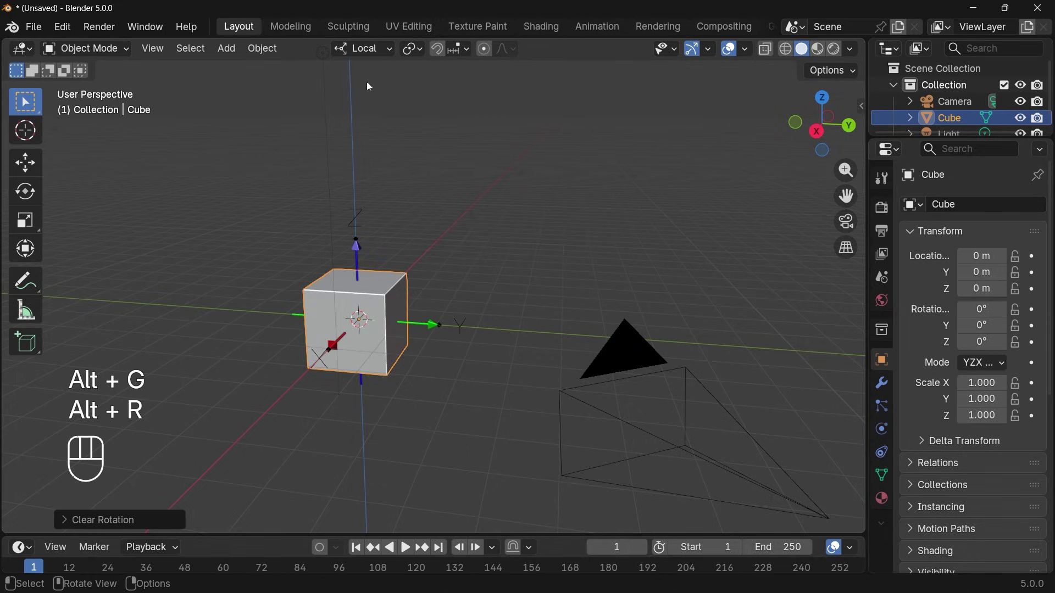
click(368, 57)
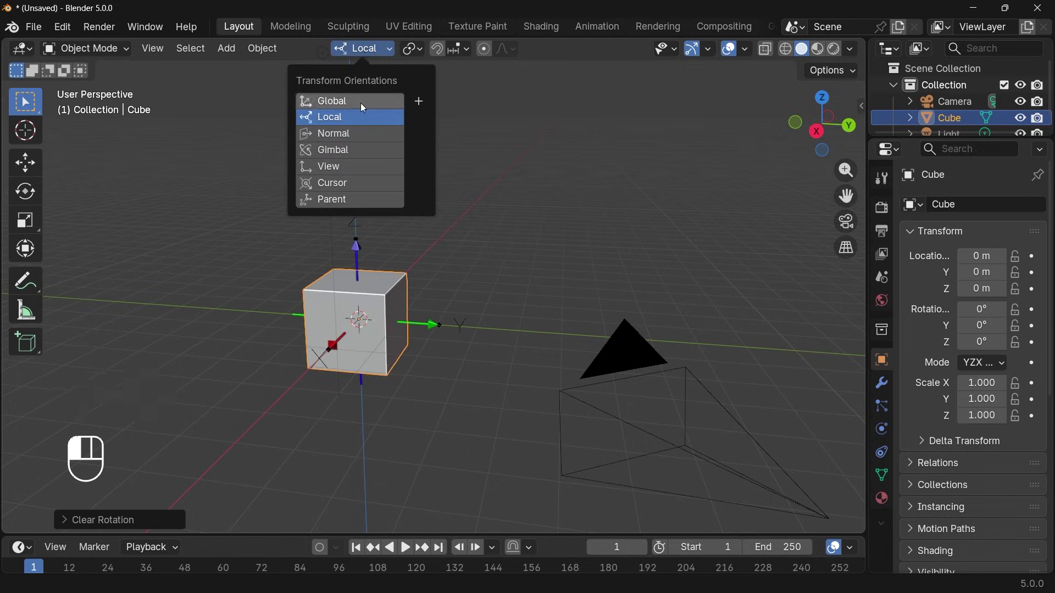
click(358, 133)
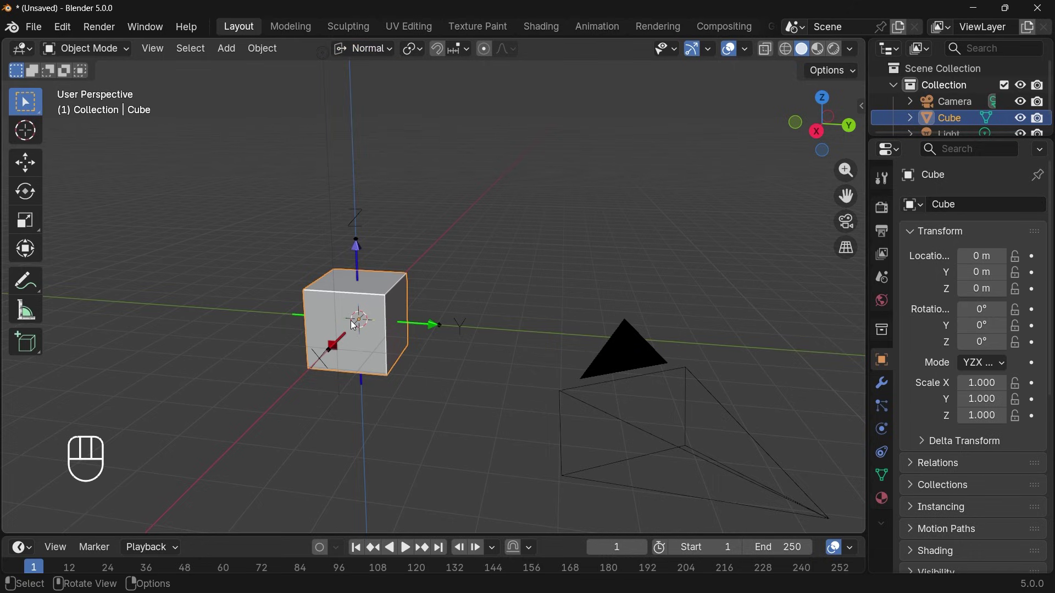
Step: Rotate the cube about the normal X axis to about 44.88°
middle_drag(354, 325, 312, 326)
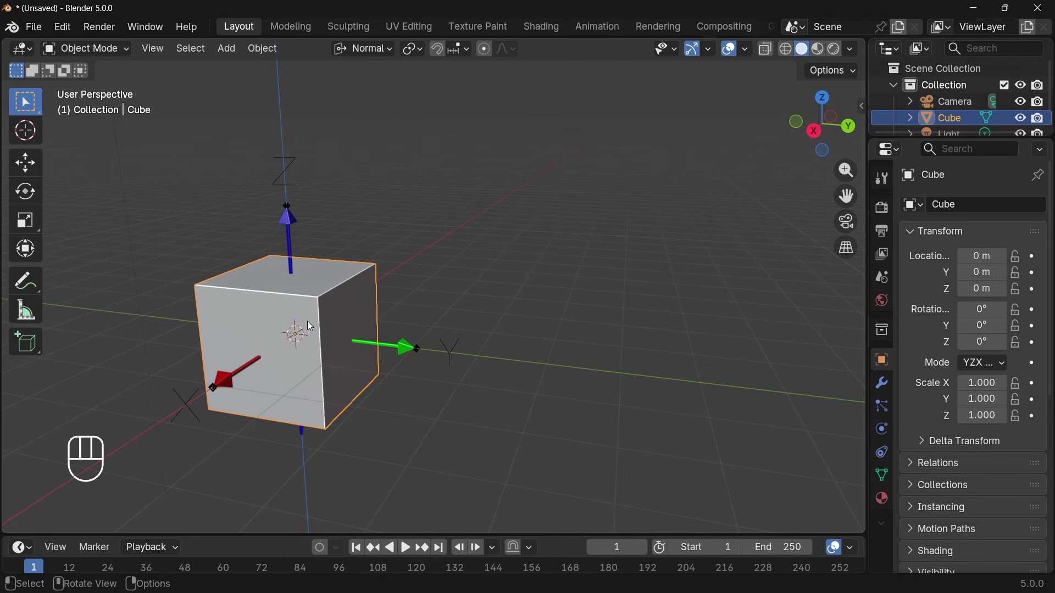
key(r)
key(x)
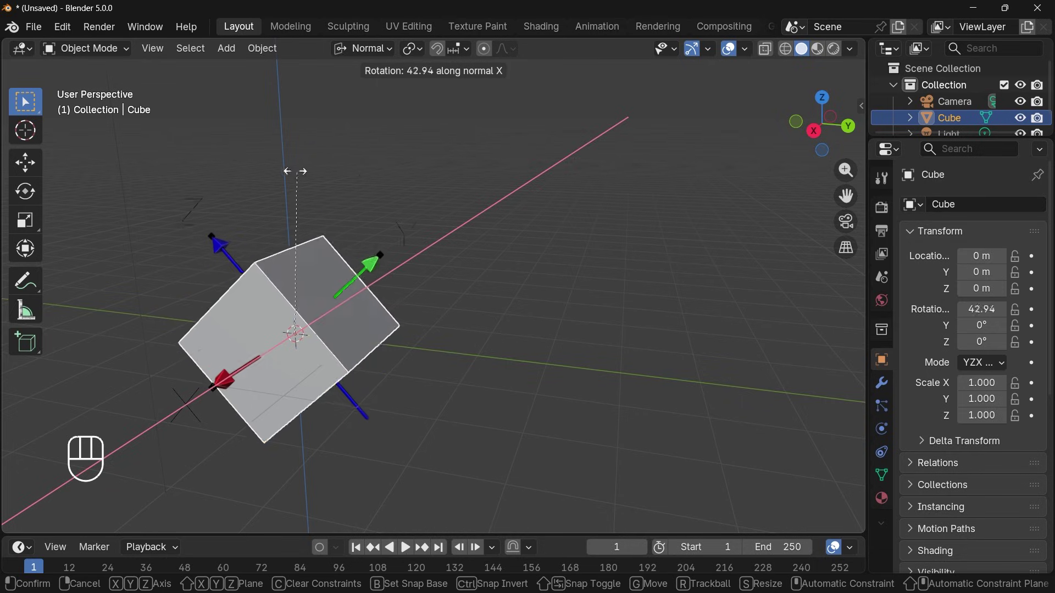
click(300, 167)
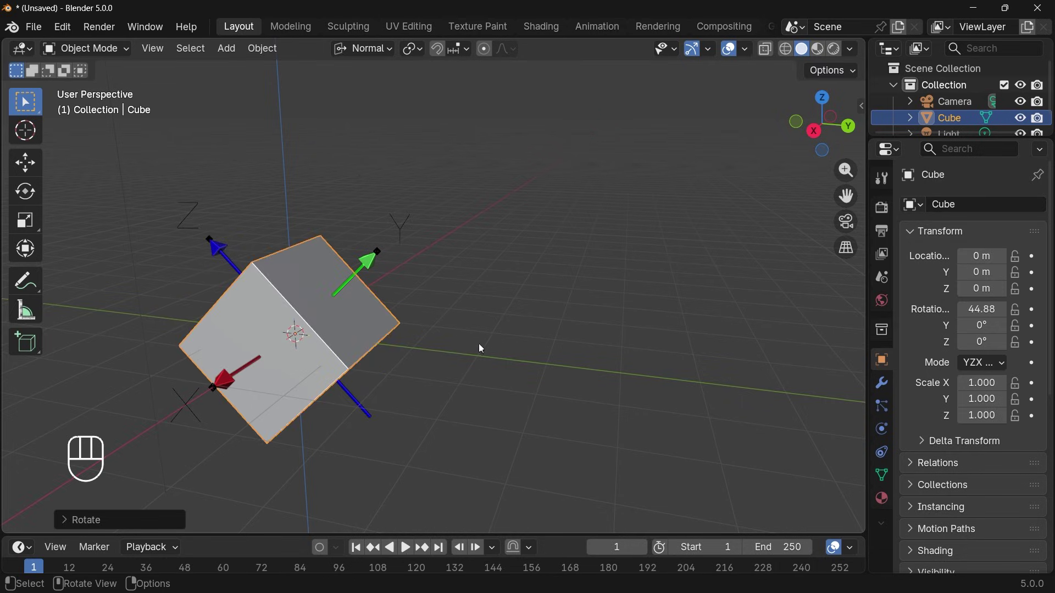
Step: Rotate the cube about the normal Y axis to a Y rotation of about 106.1°
key(r)
key(y)
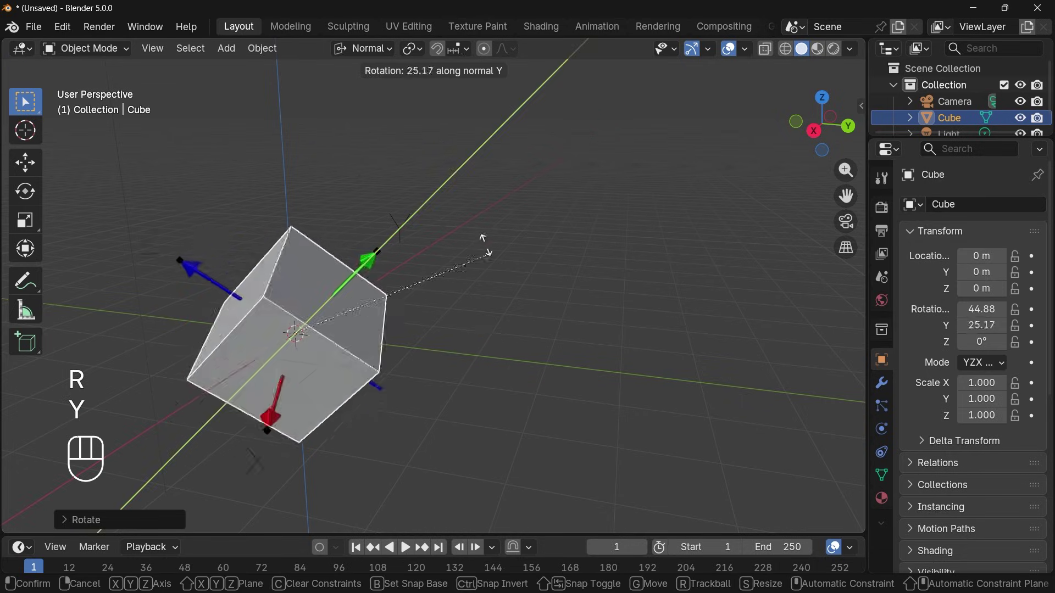
click(283, 219)
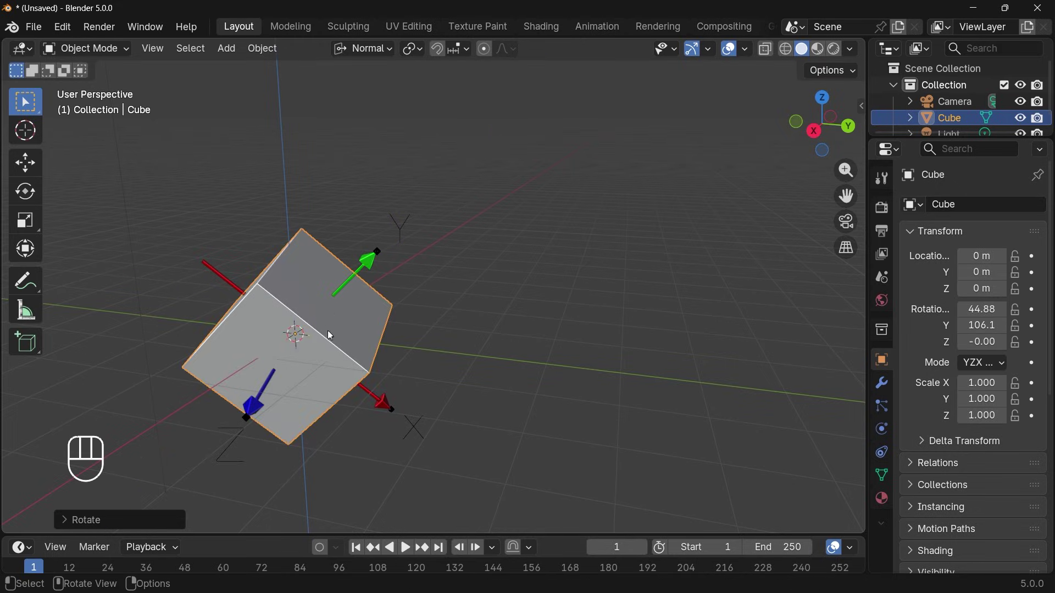
Step: Enter Edit Mode on the cube, select an upper edge in edge mode and move it along its normal Z axis to stretch the mesh upward
middle_drag(329, 338, 381, 337)
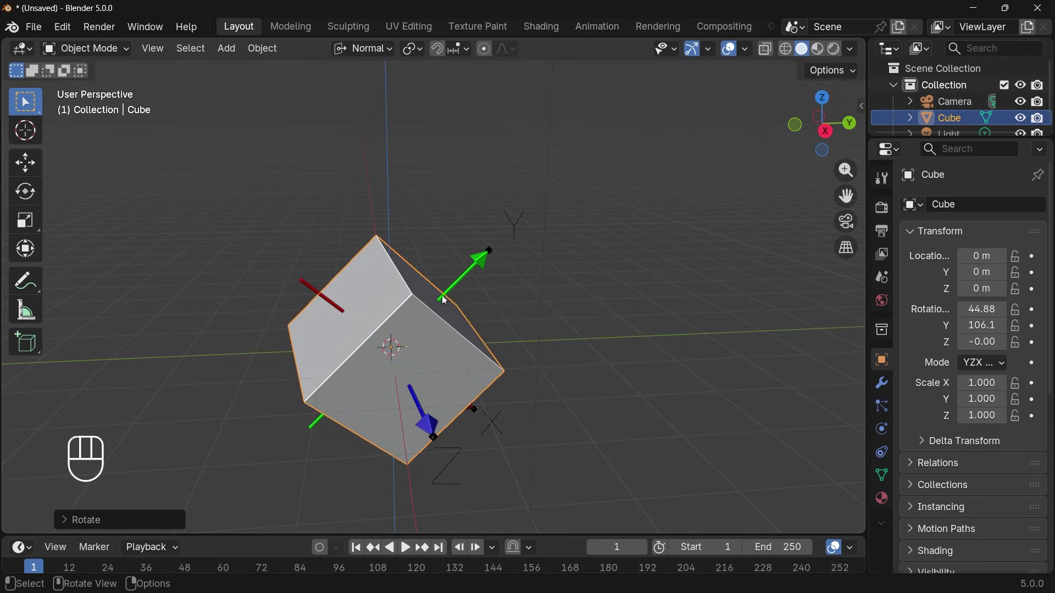
click(111, 50)
click(111, 90)
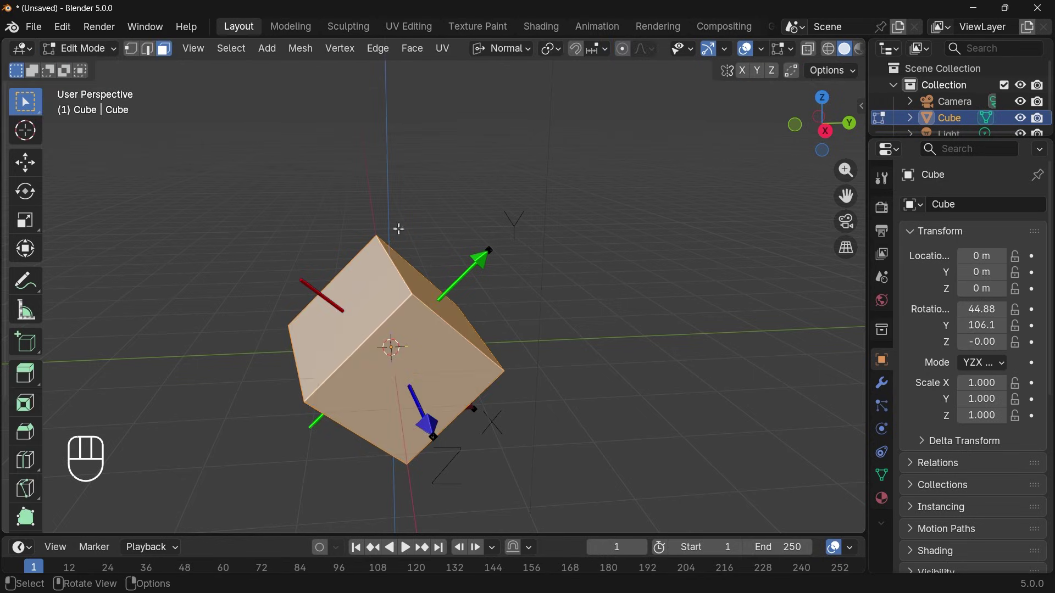
key(alt+a)
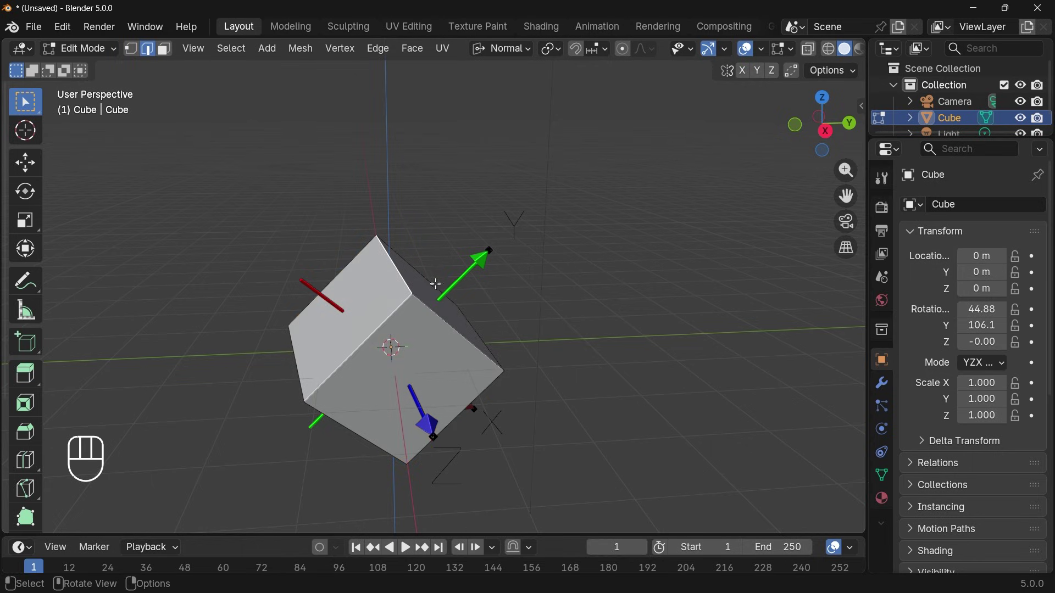
click(436, 287)
key(g)
key(z)
click(489, 346)
middle_drag(489, 346, 426, 219)
key(Tab)
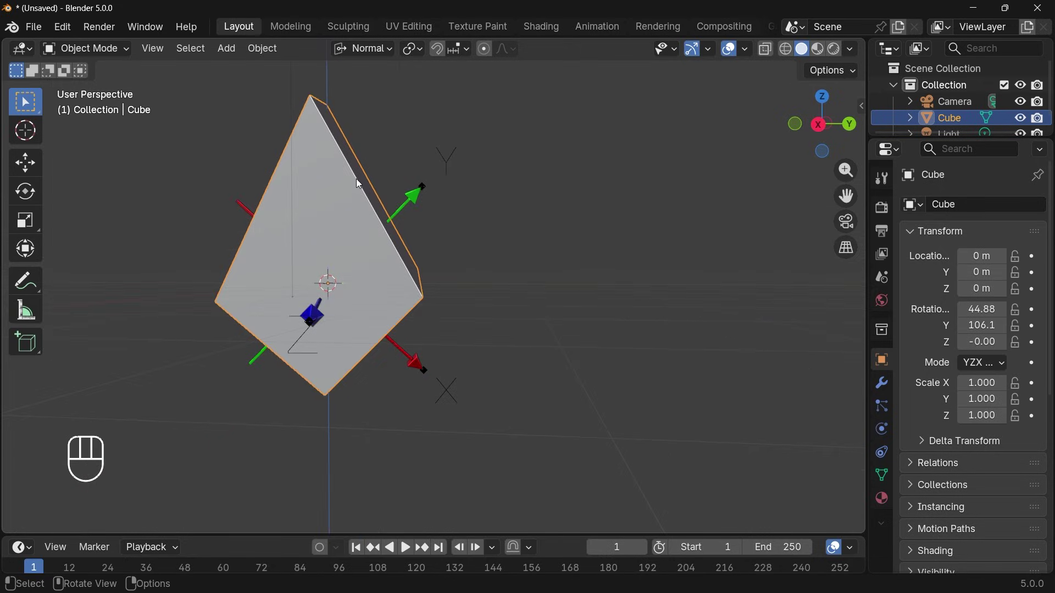
Step: Select the slanted face beside the raised edge in face mode, subdivide it, and select one of the smaller faces
middle_drag(377, 188, 371, 191)
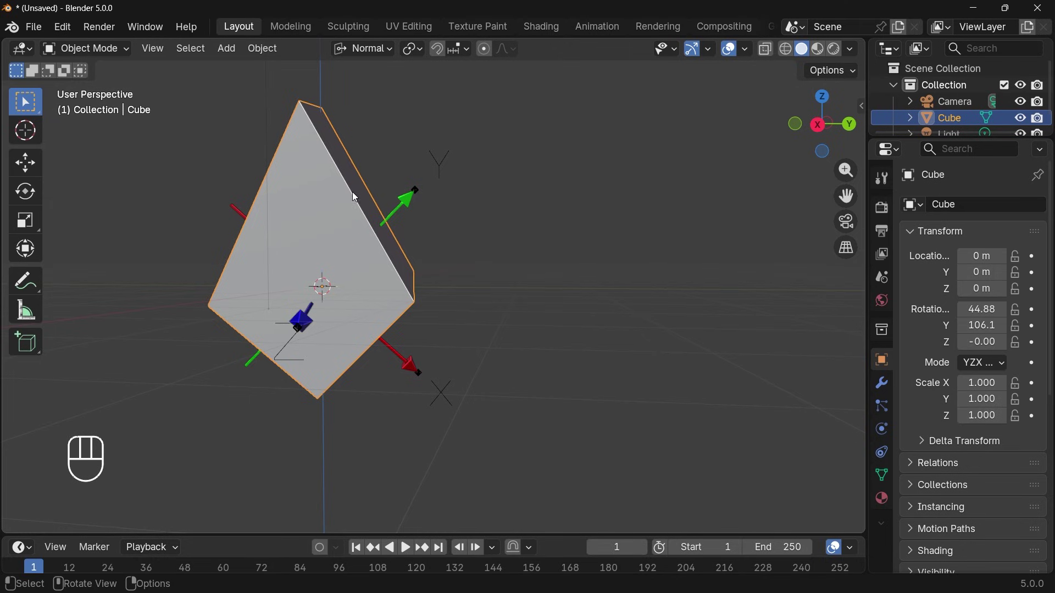
key(Tab)
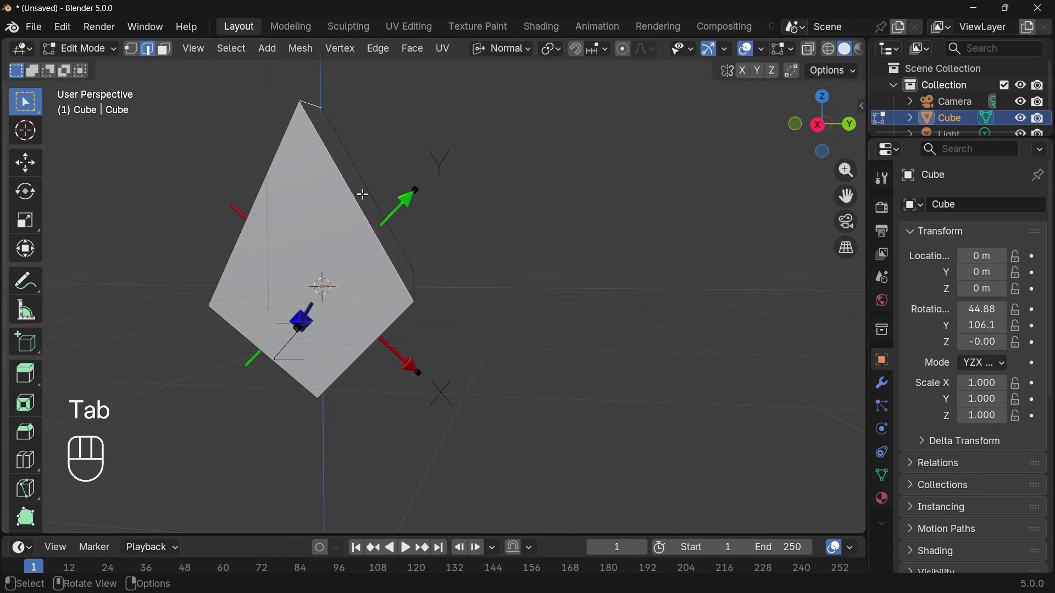
click(169, 49)
click(343, 156)
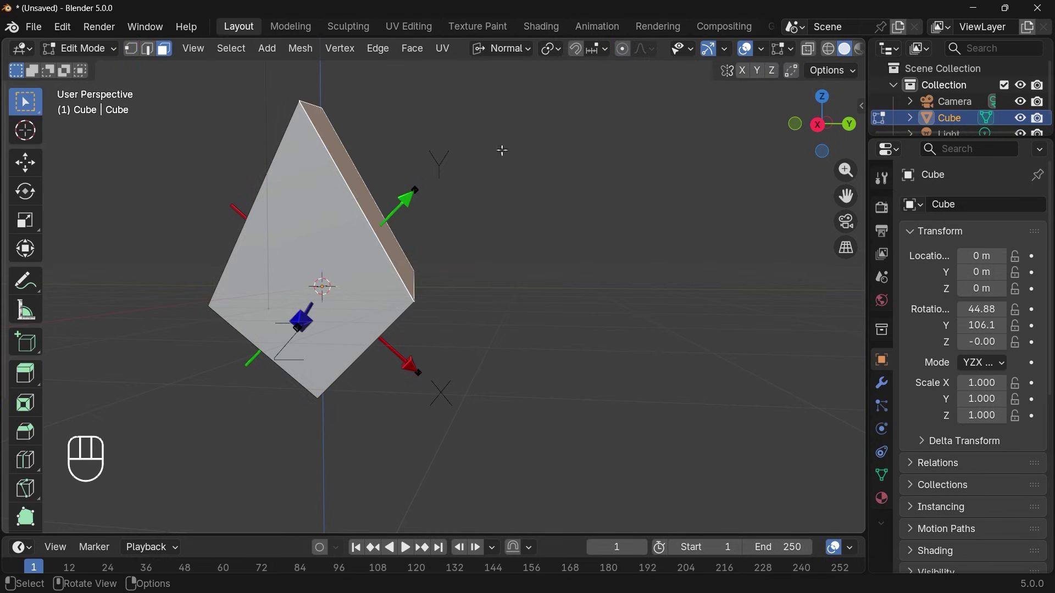
key(ctrl)
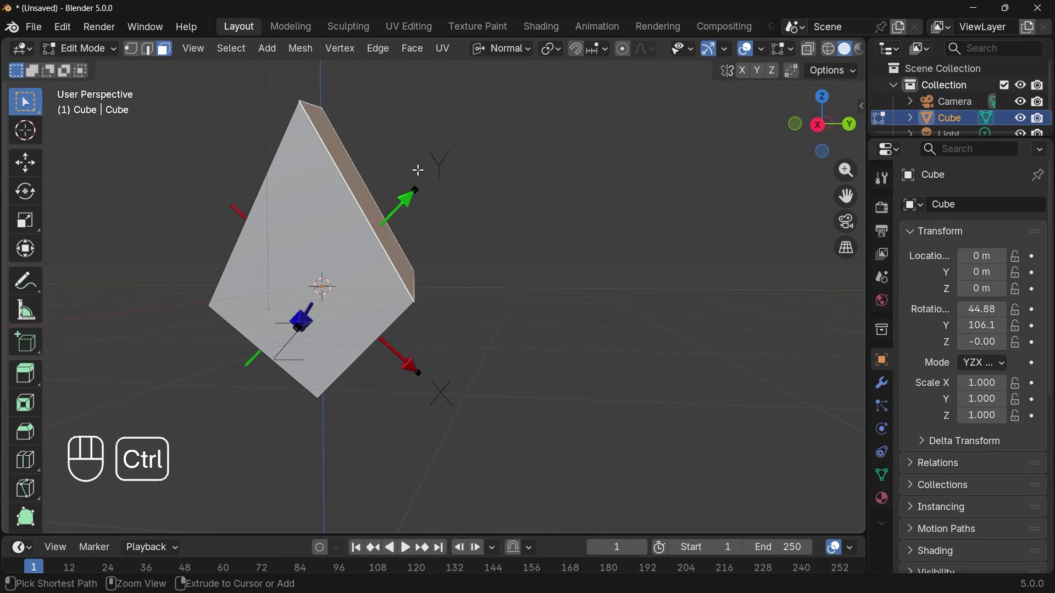
ctrl+right_click(432, 193)
middle_drag(433, 196, 463, 143)
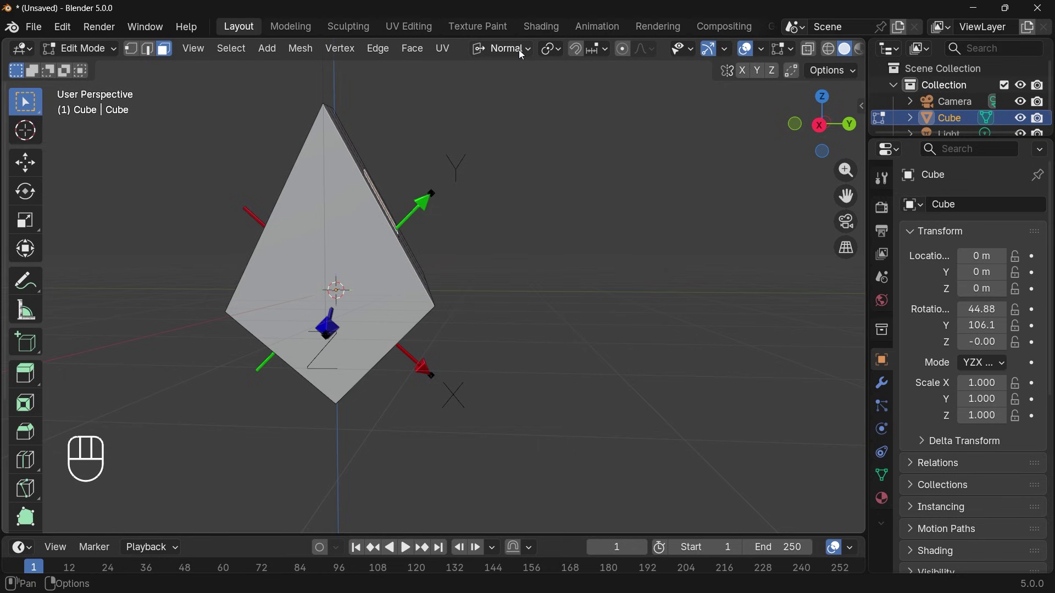
Step: Move the selected subdivided face in and out along its normal Z axis
key(g)
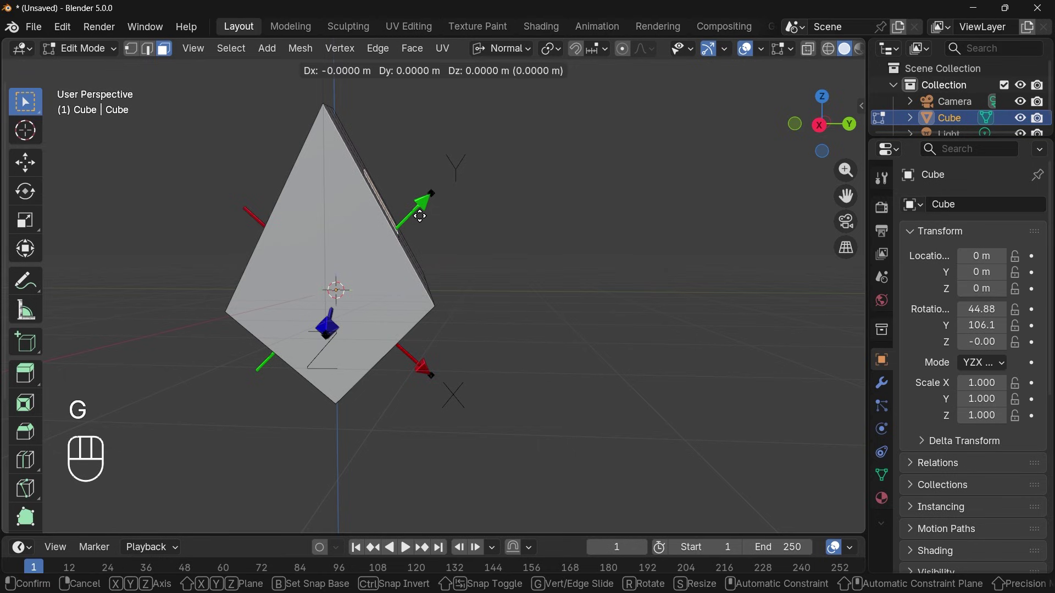
key(z)
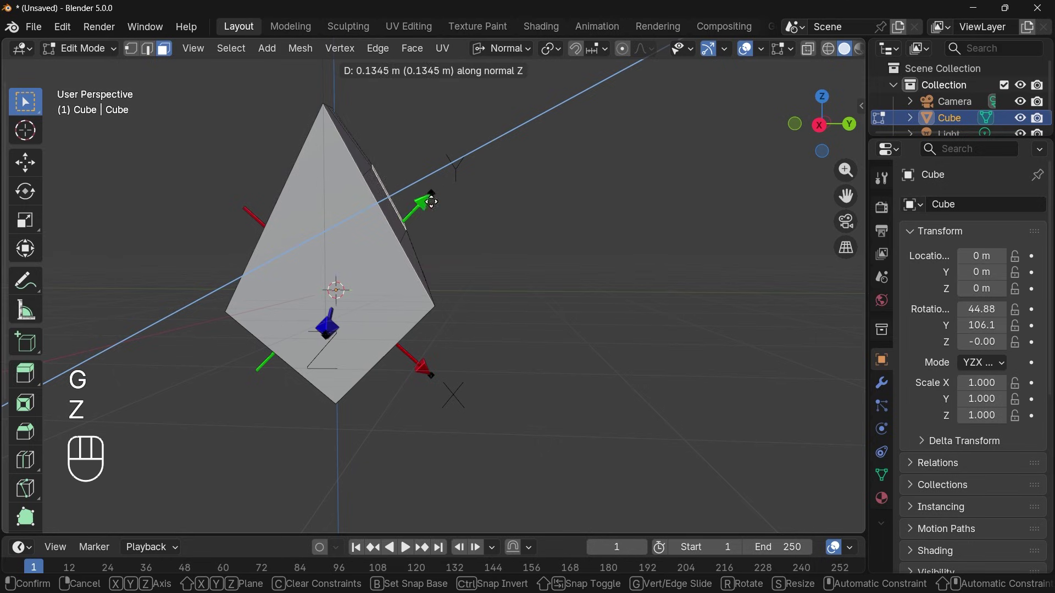
click(461, 184)
middle_drag(462, 184, 561, 263)
key(g)
key(z)
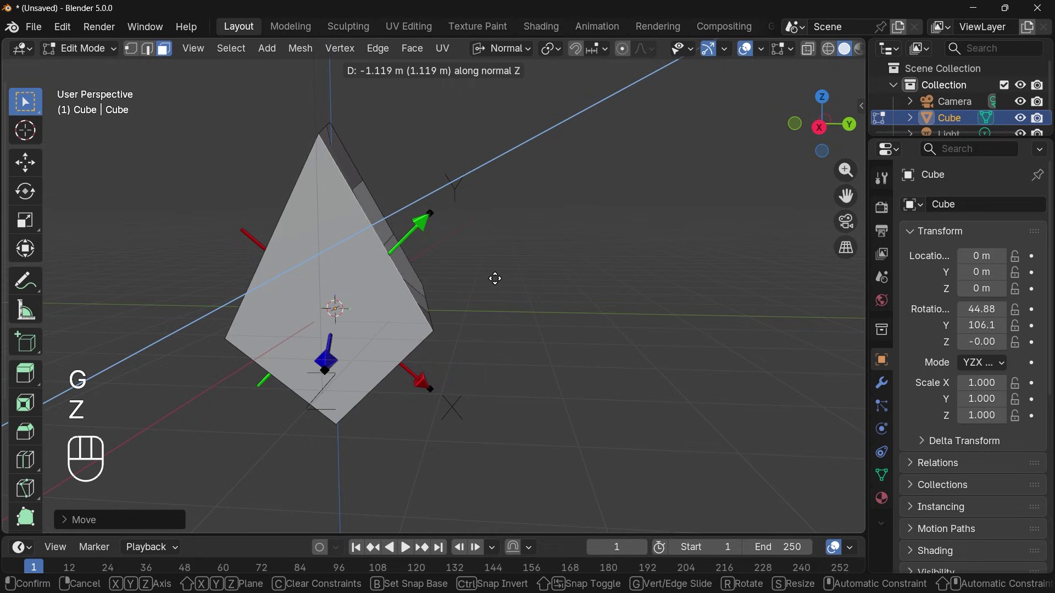
click(599, 288)
middle_drag(599, 287, 251, 281)
Step: Select the lower outer face of the subdivided area and extrude it outward along its normal by about 0.8 m
scroll(338, 226, up, 4)
click(271, 178)
key(g)
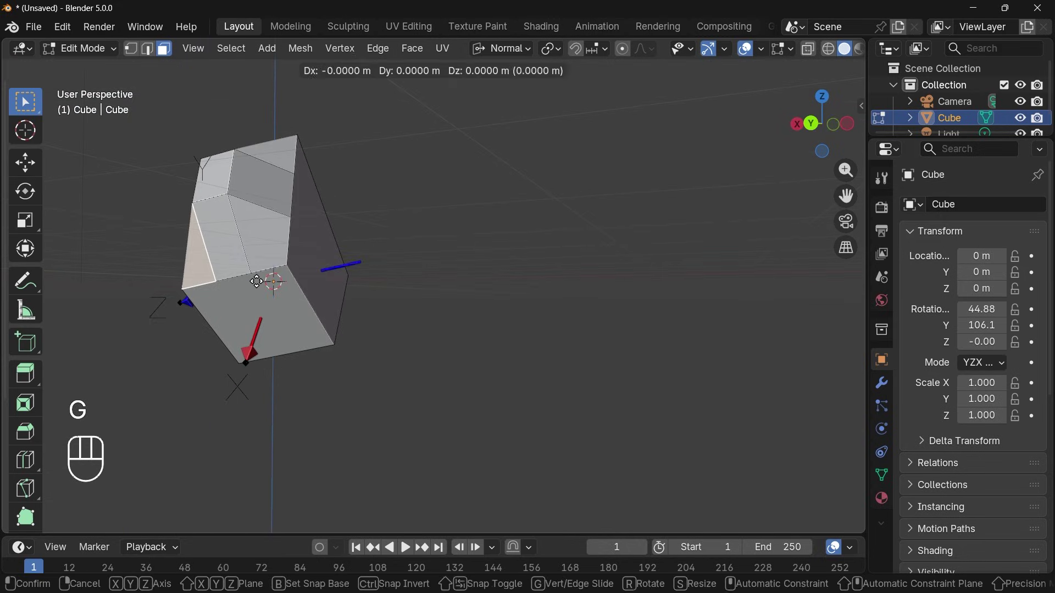
key(z)
click(248, 290)
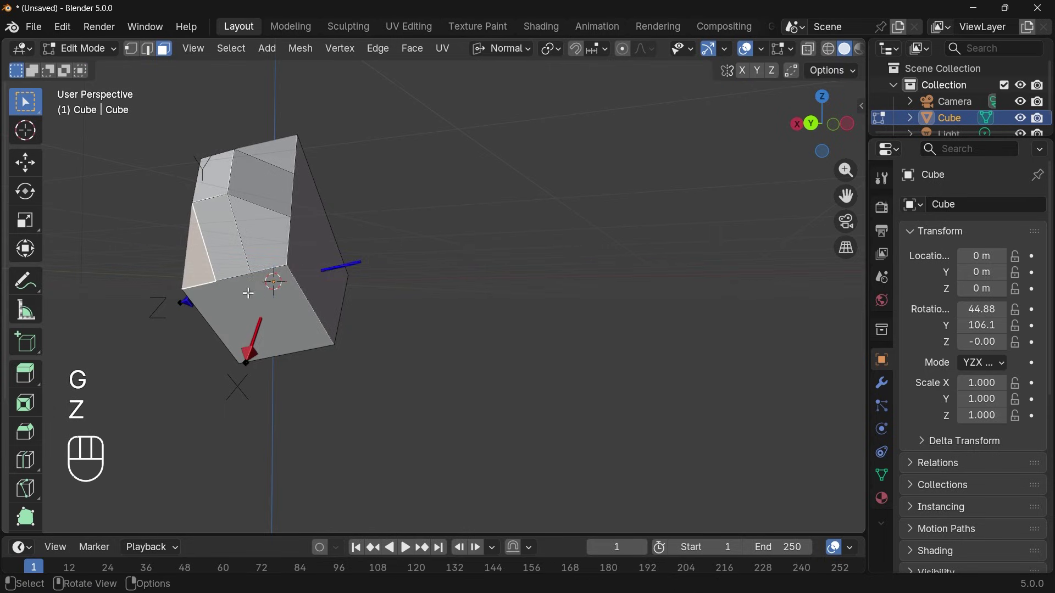
middle_drag(249, 290, 338, 269)
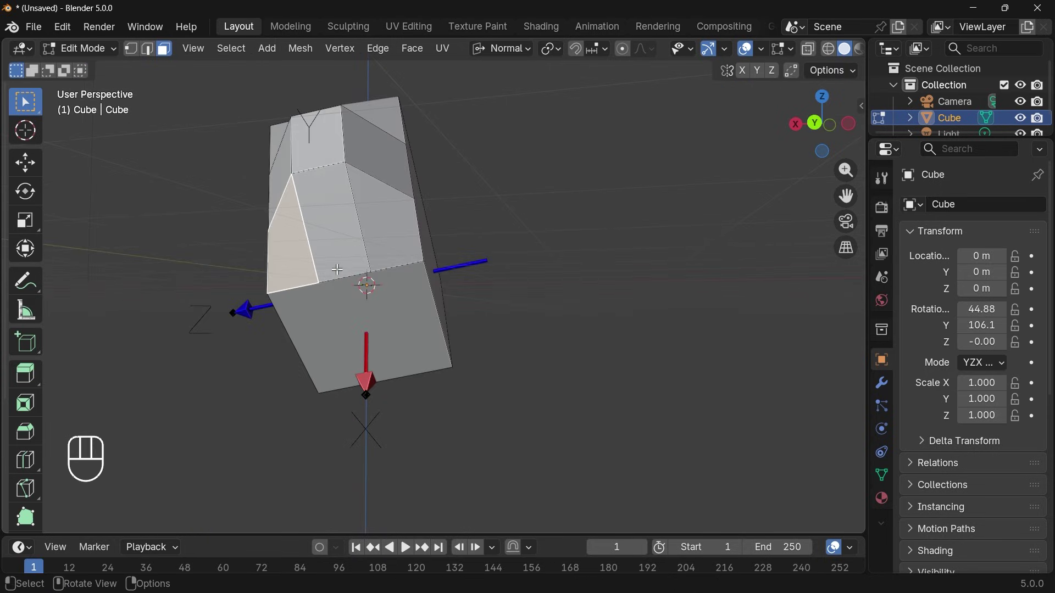
key(e)
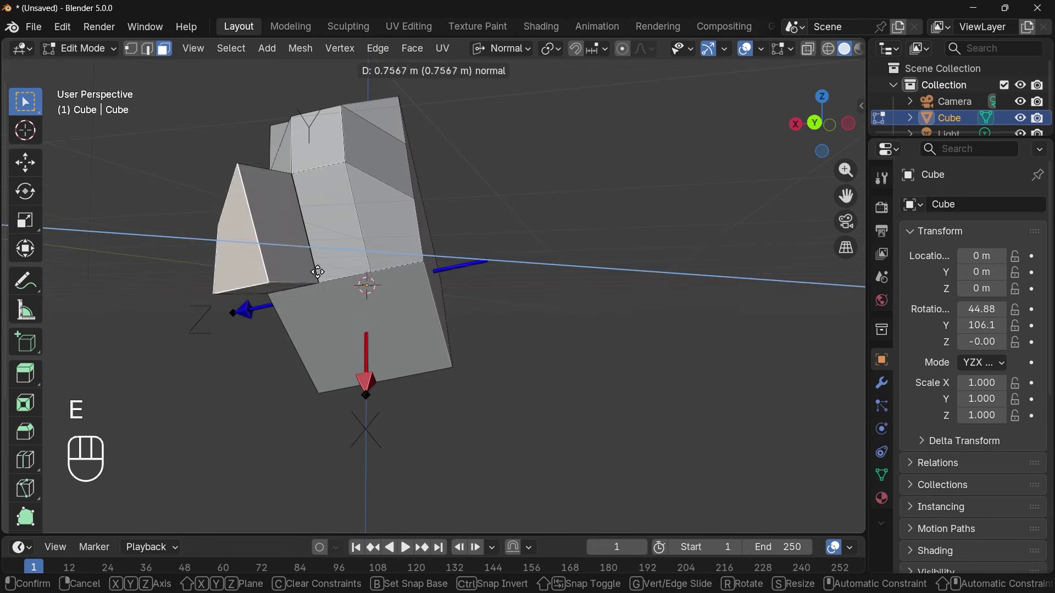
click(309, 273)
Step: Move the end face of the extrusion outward along its normal Z axis by about 0.09 m
middle_drag(308, 273, 418, 255)
middle_drag(392, 126, 261, 312)
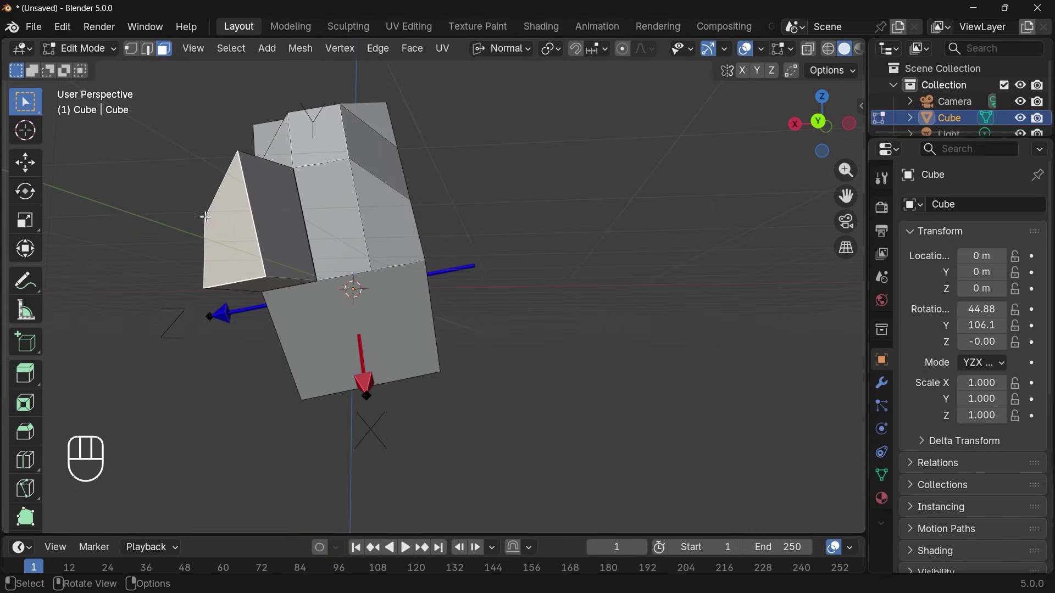
key(g)
key(z)
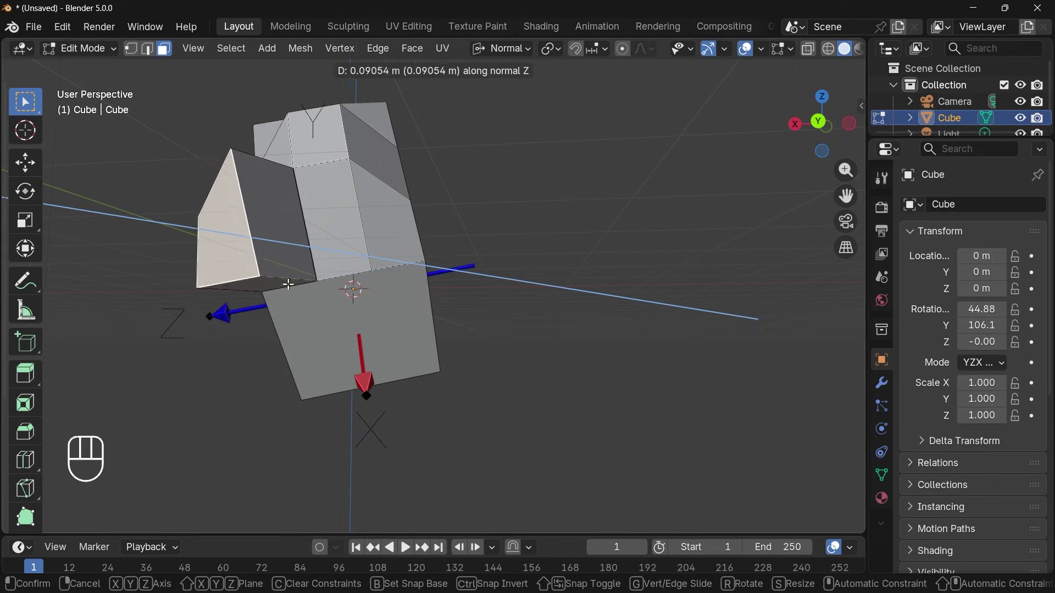
click(289, 284)
middle_drag(289, 284, 323, 127)
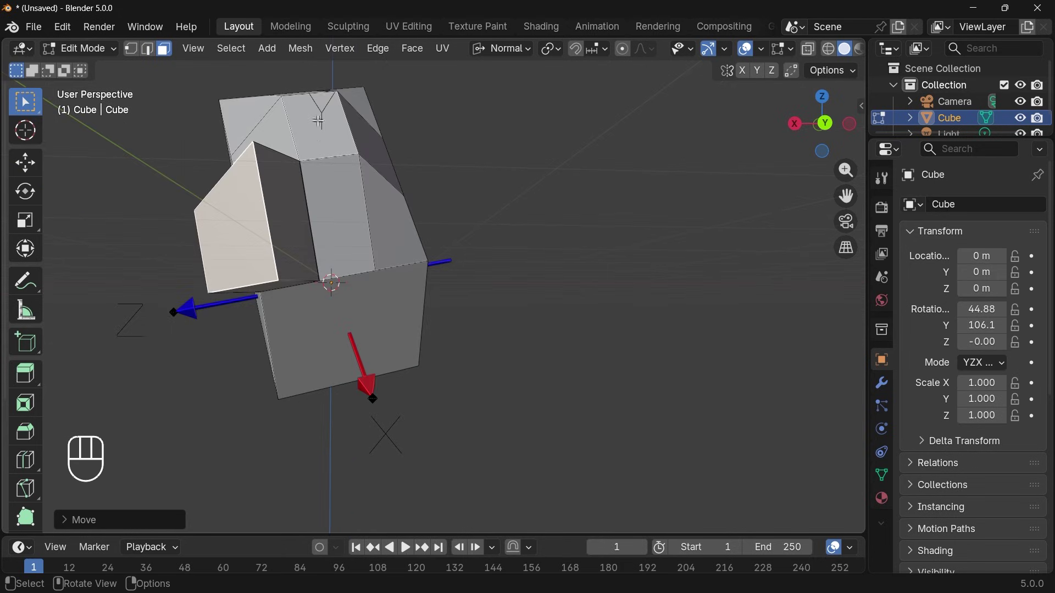
Step: Select the subdivided face next to the extrusion and slide it back and forth along its normal Y axis
middle_drag(327, 223, 365, 207)
middle_drag(323, 236, 407, 193)
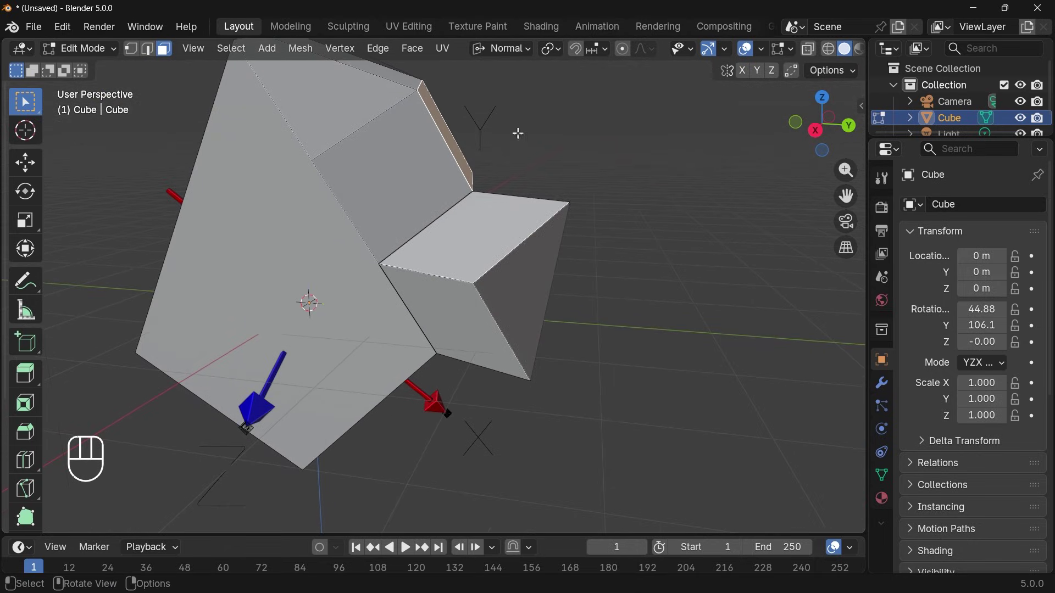
middle_drag(463, 137, 377, 179)
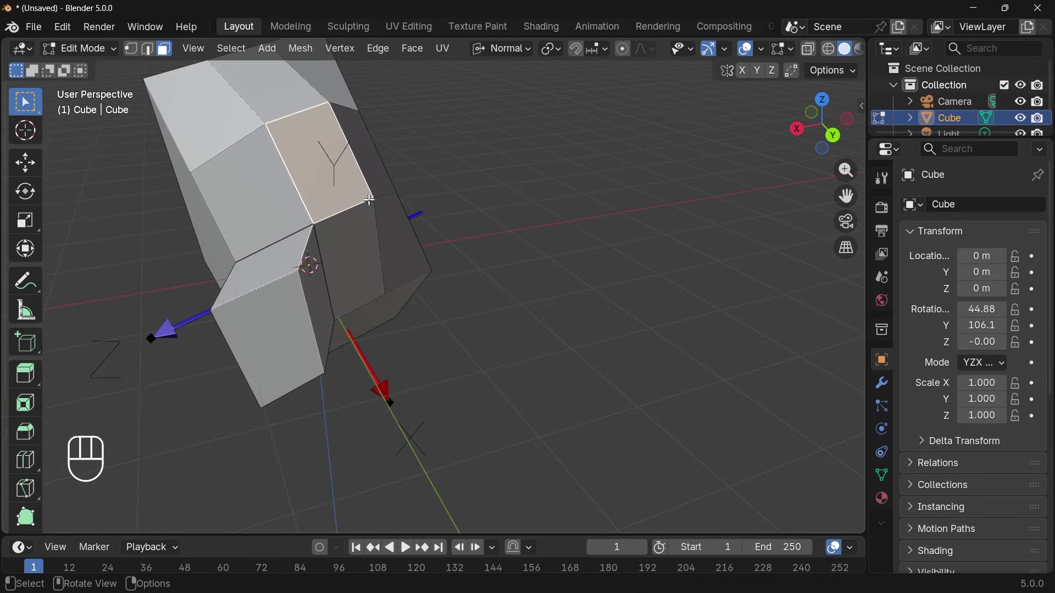
key(g)
key(y)
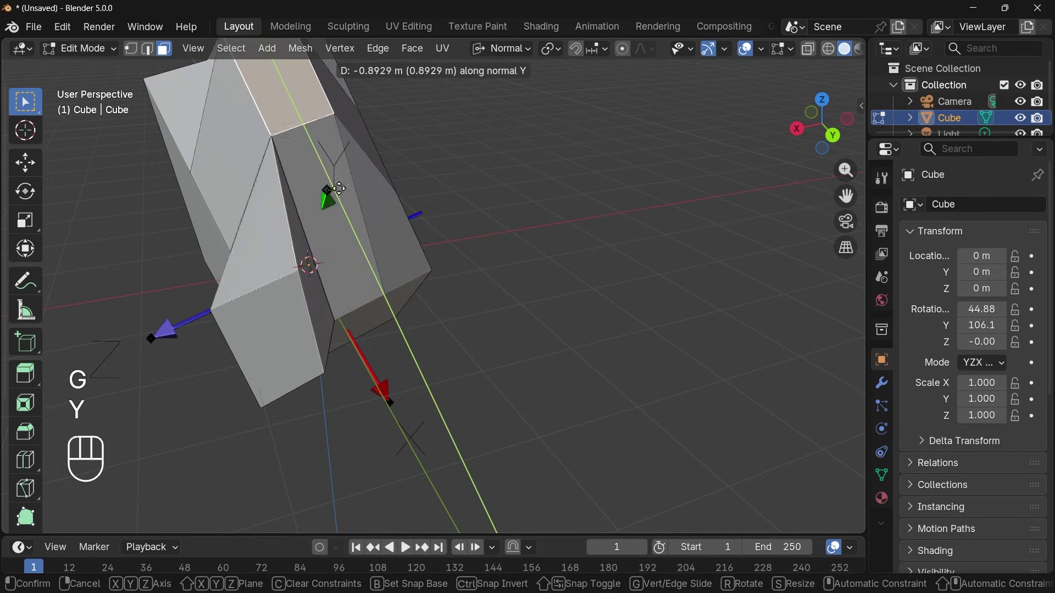
click(472, 167)
middle_drag(472, 168, 523, 198)
key(g)
key(y)
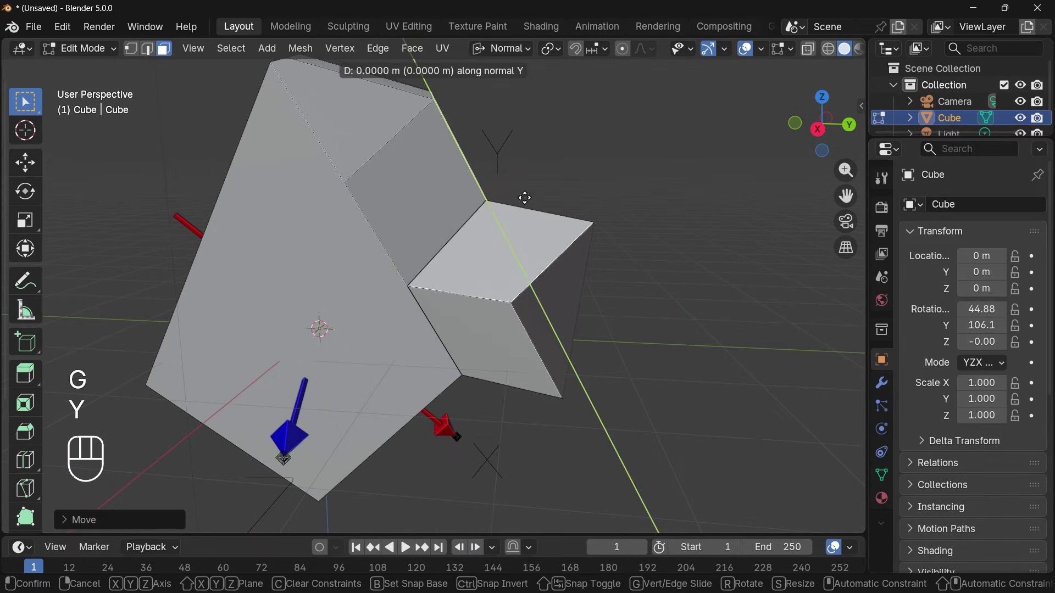
click(486, 155)
Step: Shift the selected subdivided face sideways along its normal X axis
middle_drag(468, 170, 357, 197)
key(g)
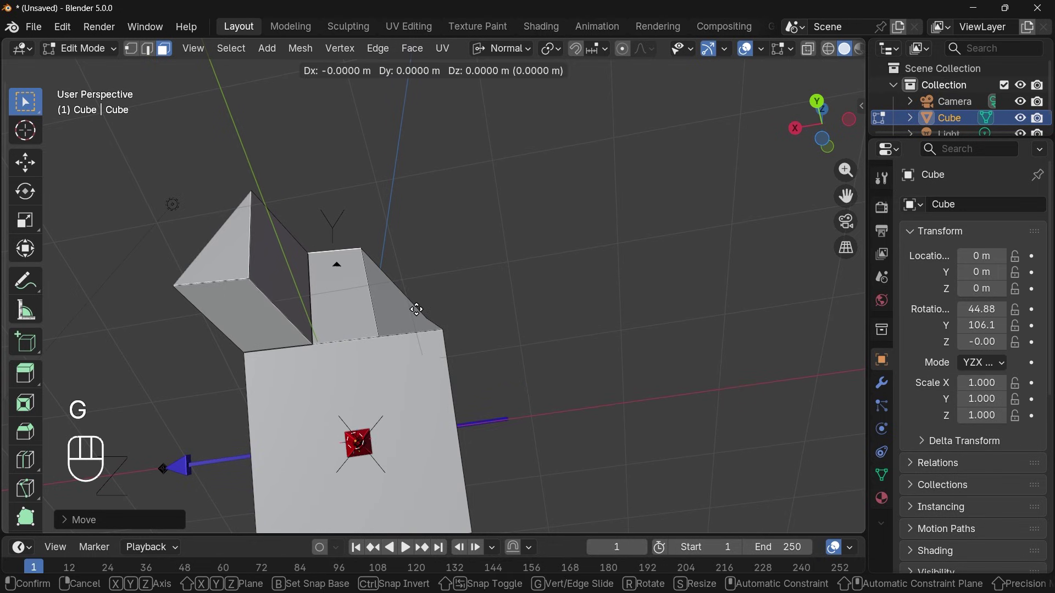
key(x)
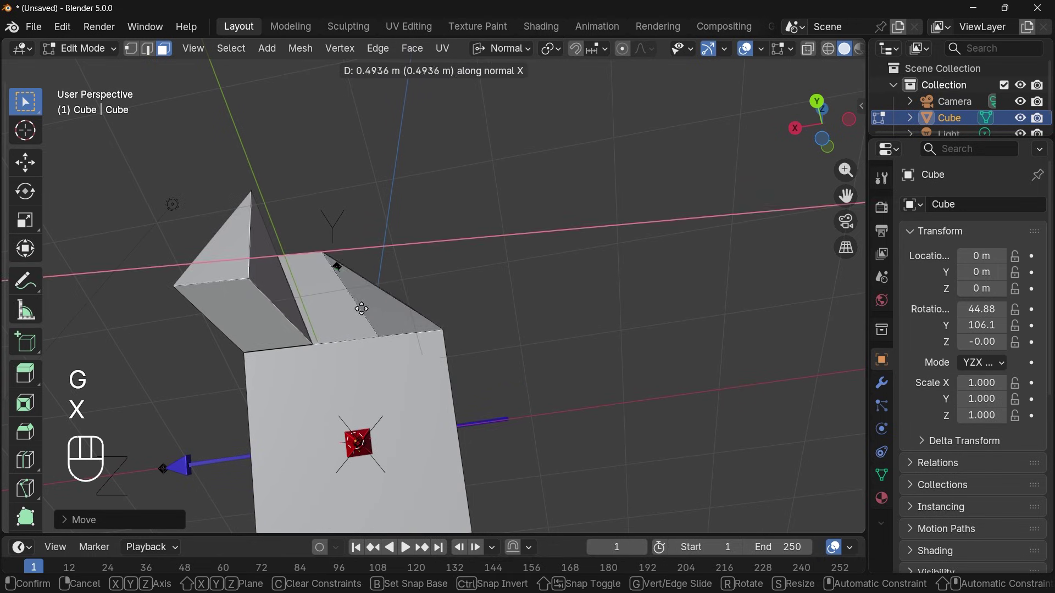
click(420, 328)
middle_drag(420, 329, 421, 331)
key(g)
key(x)
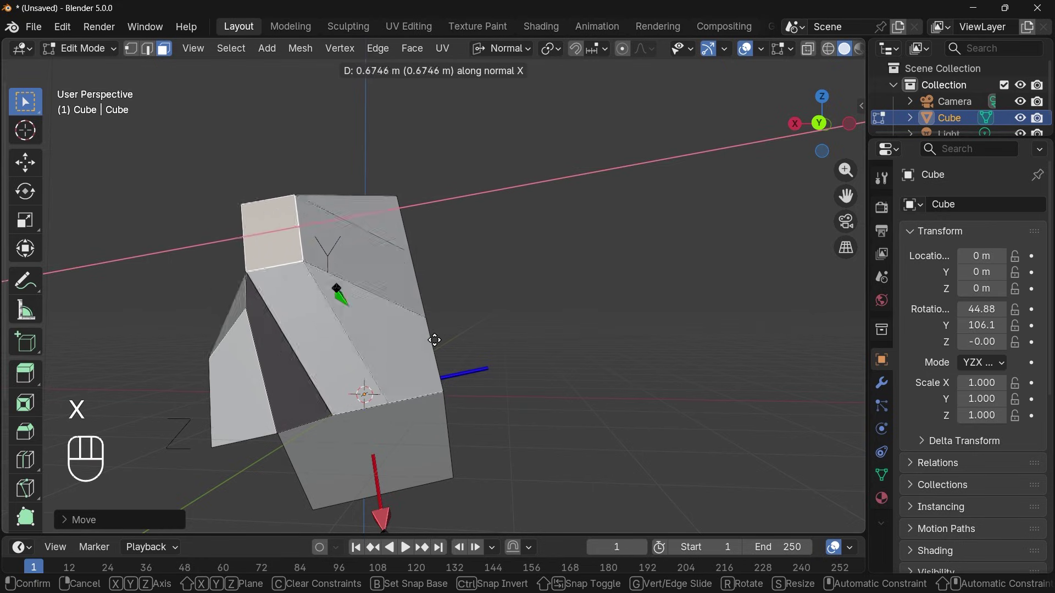
click(415, 340)
middle_drag(415, 340, 259, 315)
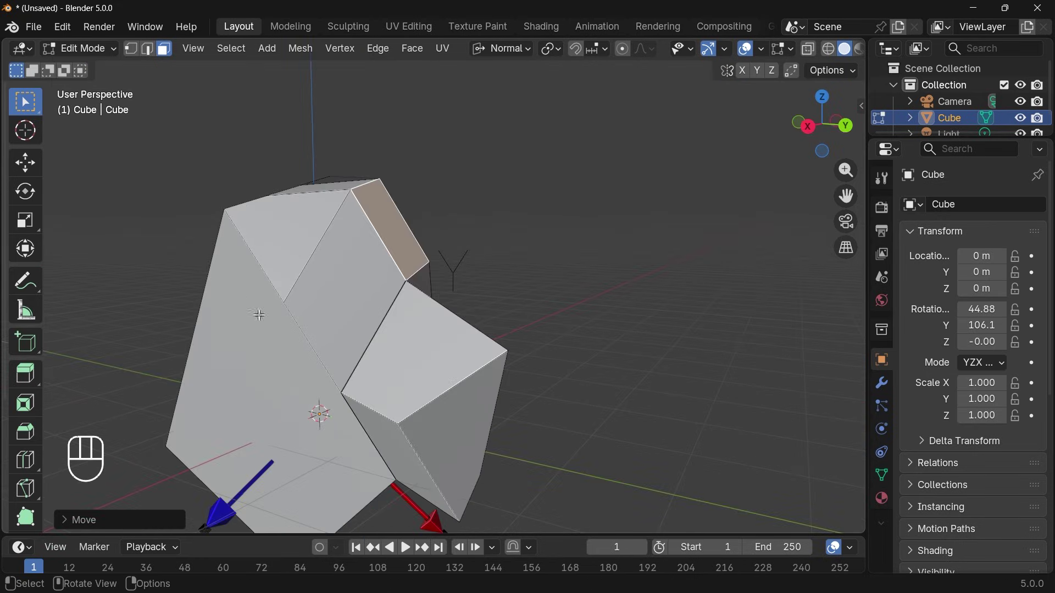
middle_drag(384, 220, 550, 142)
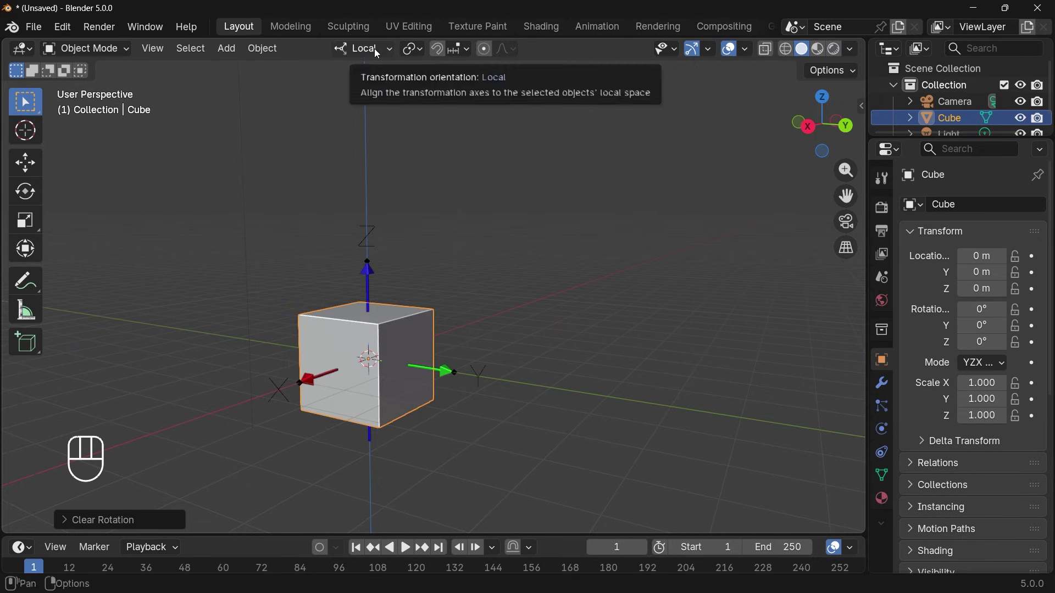
Step: Set the transform orientation to Gimbal
click(374, 48)
click(360, 149)
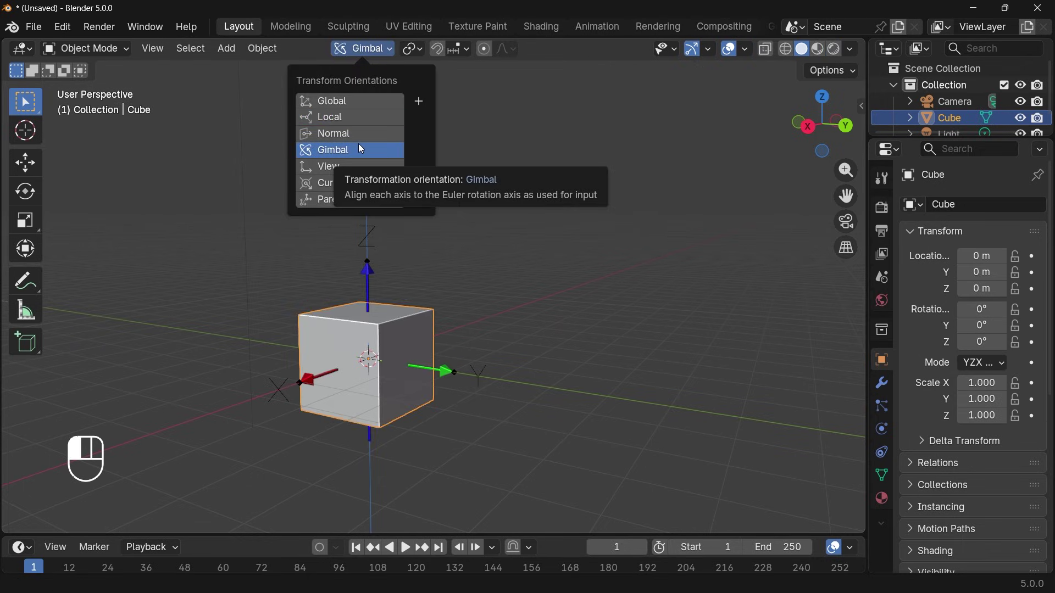
click(384, 48)
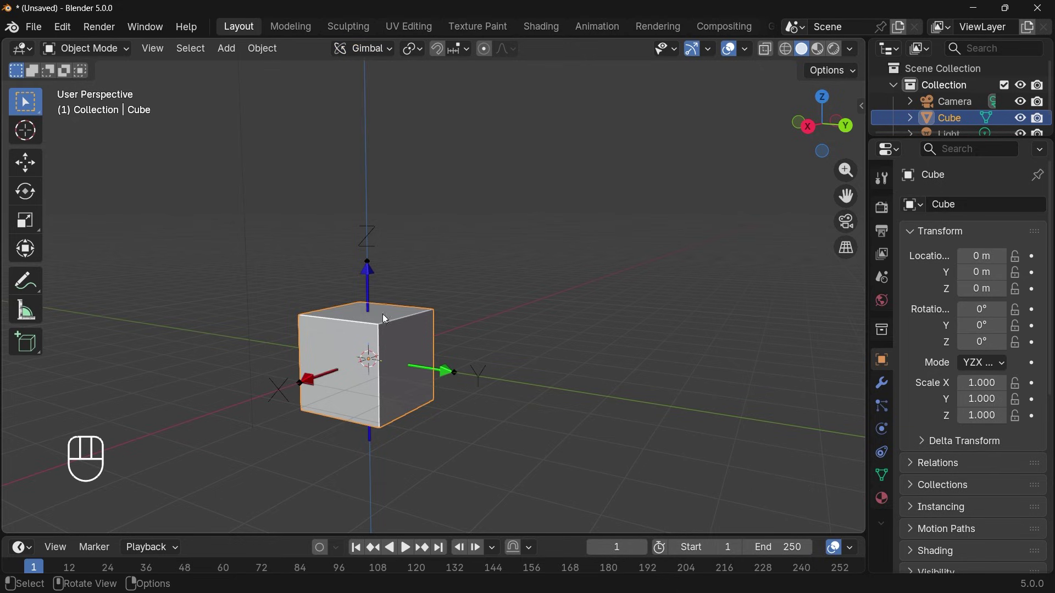
Step: Set the cube's rotation values to 125° on X, 17° on Y and 124° on Z in the object properties
middle_drag(386, 336, 481, 298)
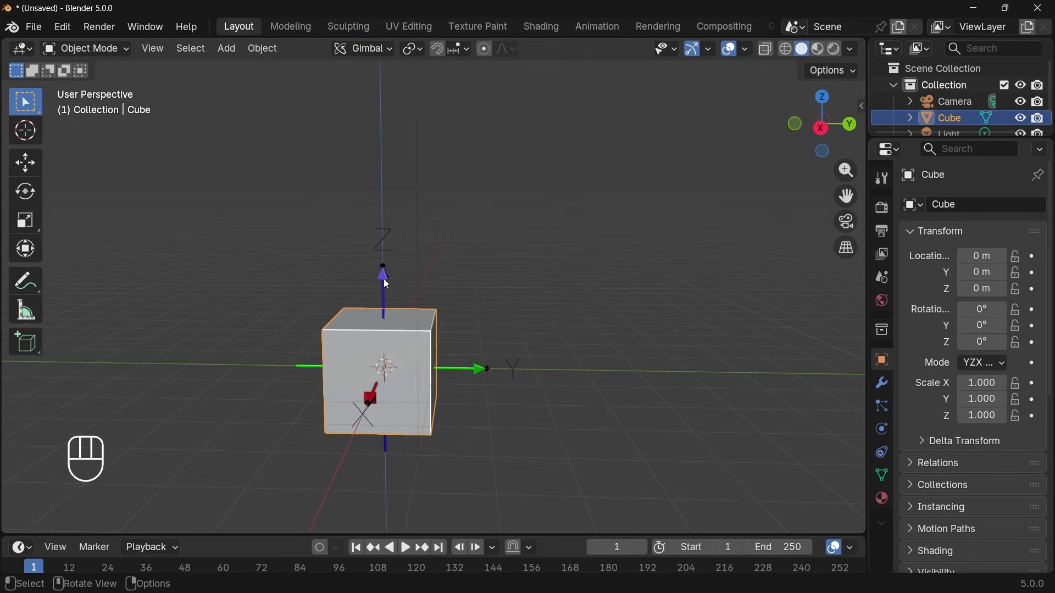
drag(987, 307, 999, 349)
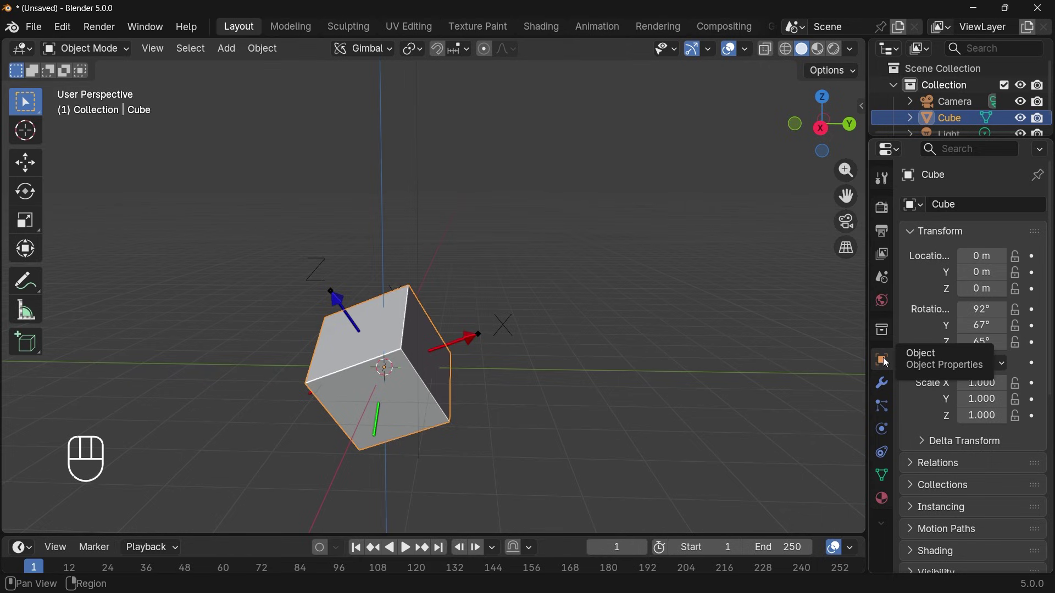
drag(984, 309, 1014, 342)
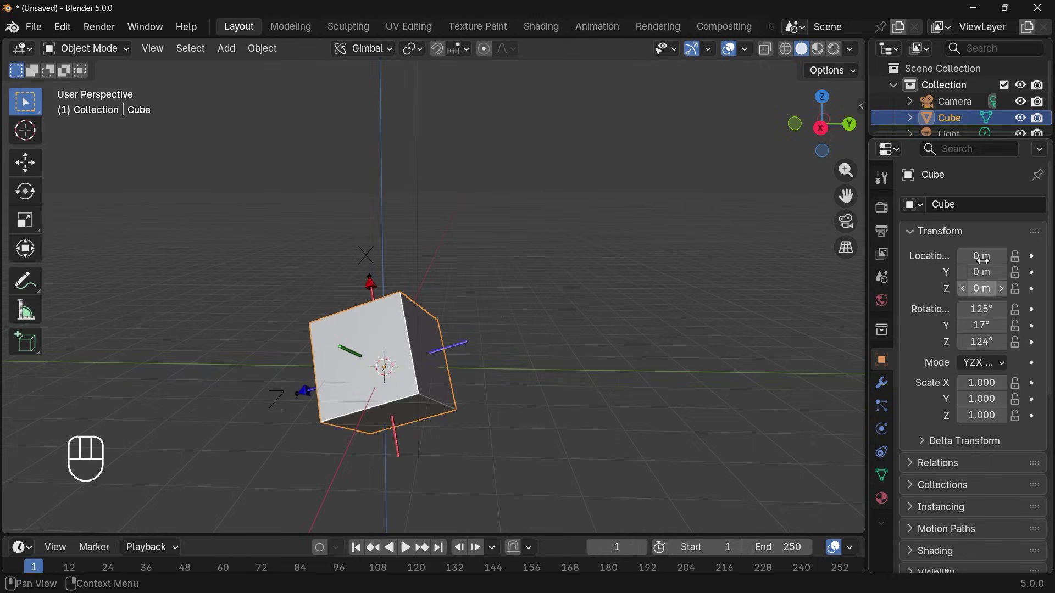
Step: Set the cube's rotation mode to XYZ Euler and clear its rotation
click(383, 49)
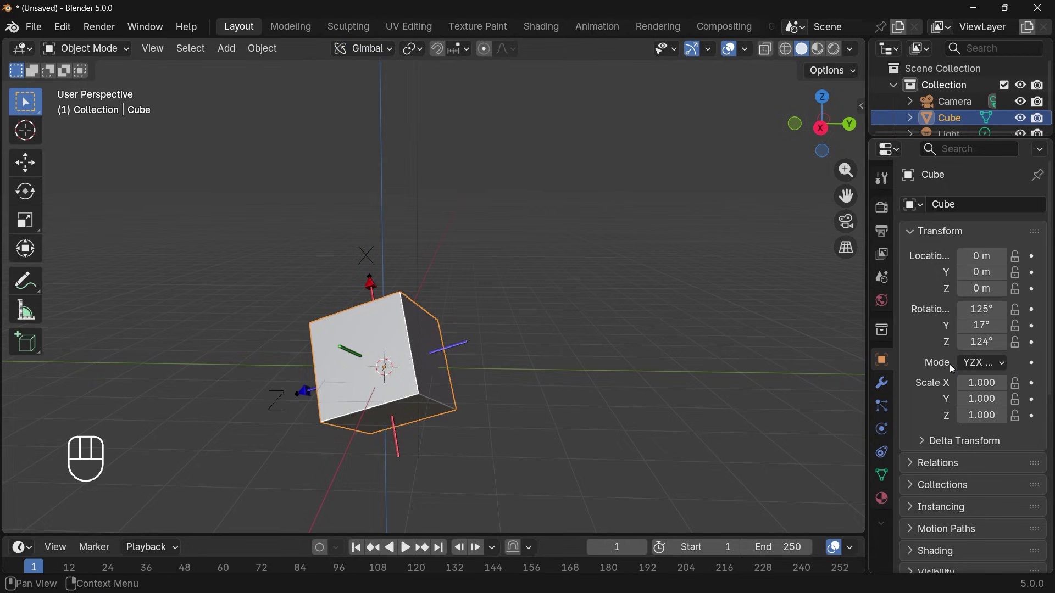
click(970, 364)
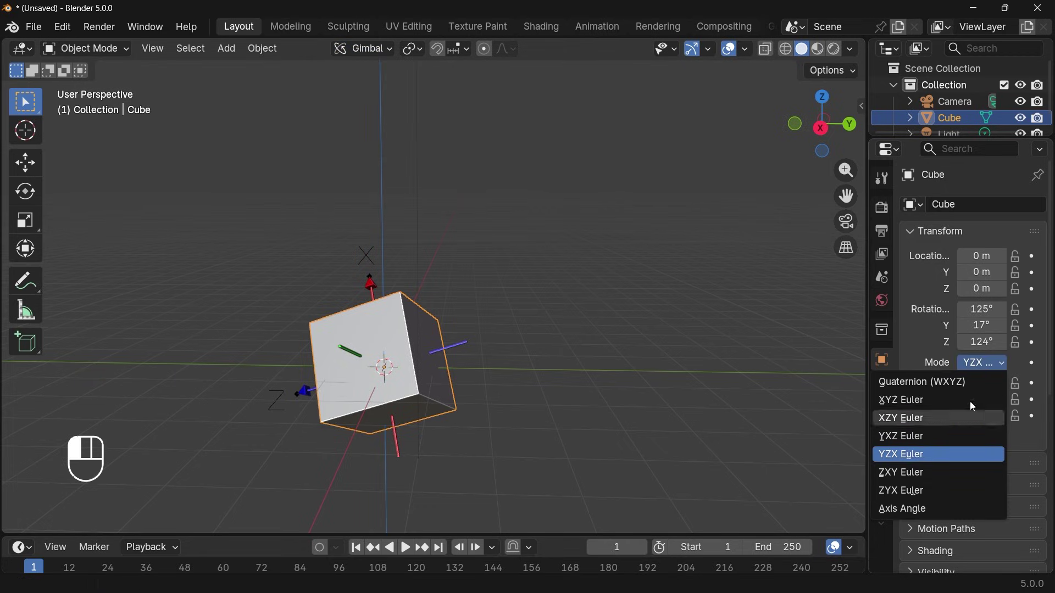
click(898, 403)
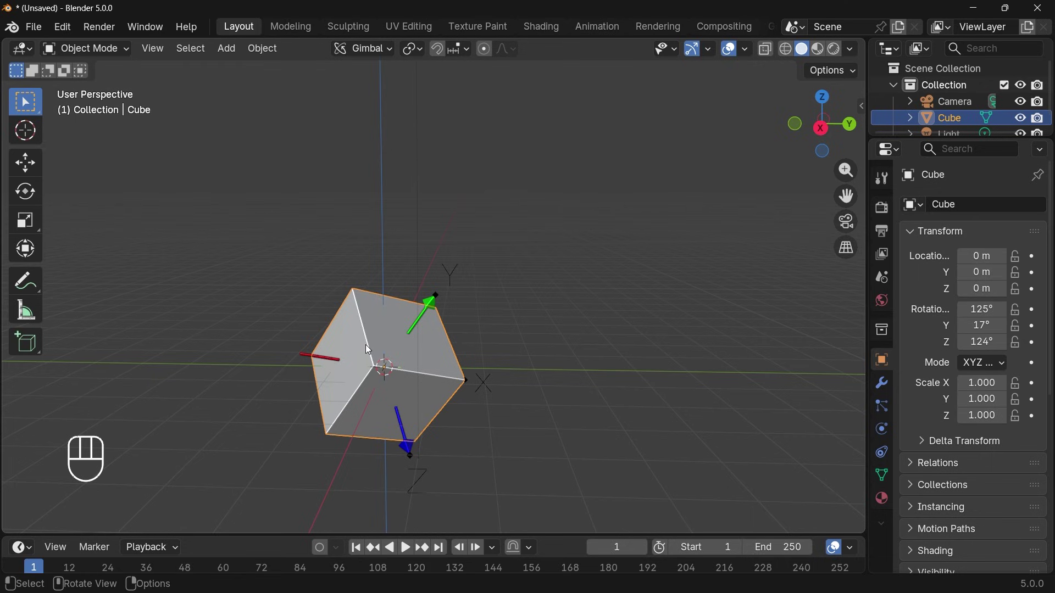
key(alt+r)
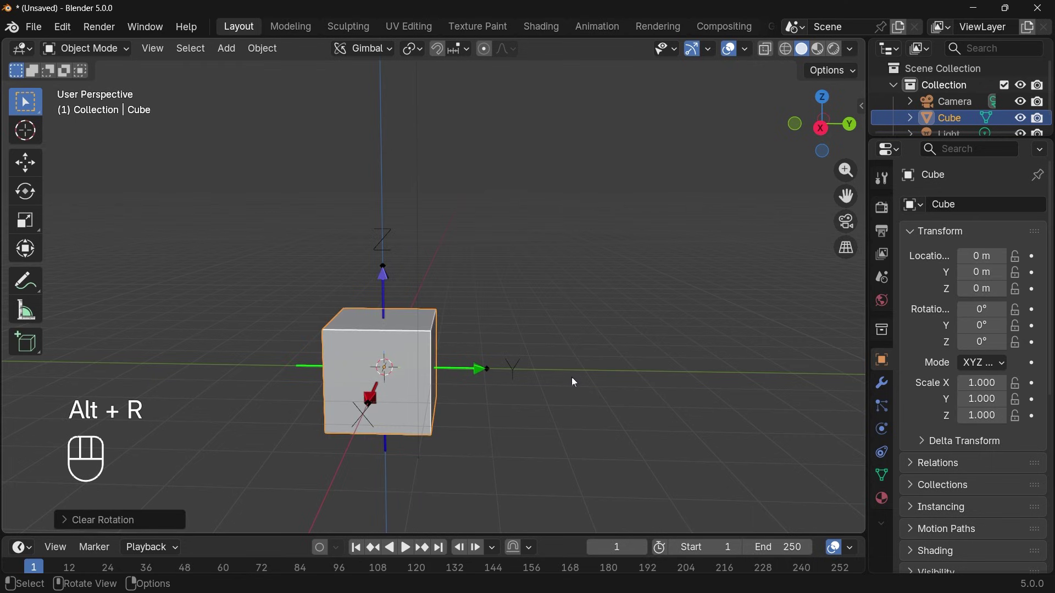
Step: Rotate the cube around gimbal X by about 41°, Y by about 91° and Z by about 123°, and clear the rotation
key(r)
key(x)
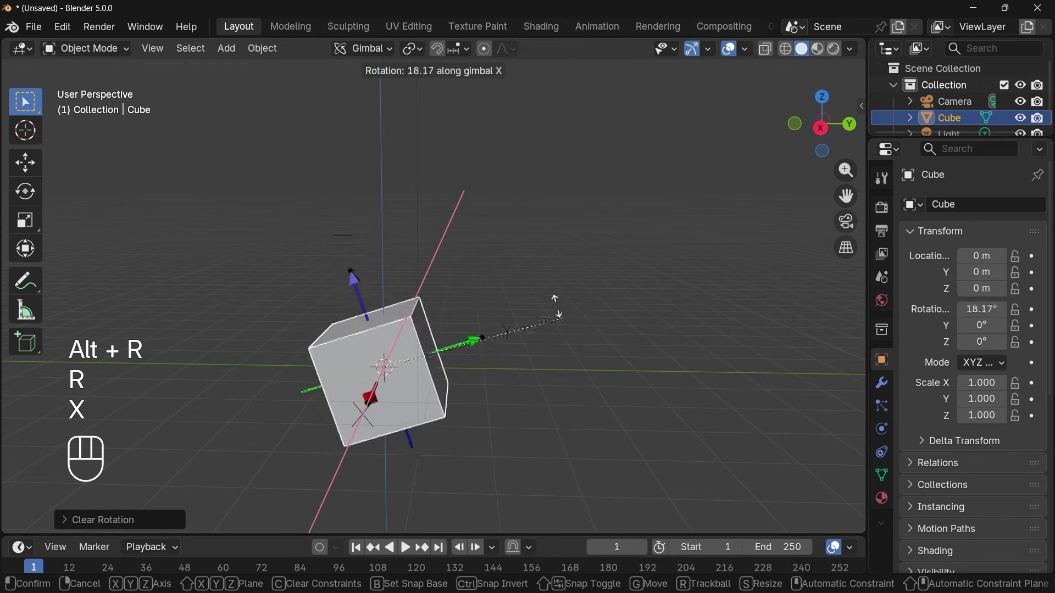
click(491, 285)
key(r)
key(y)
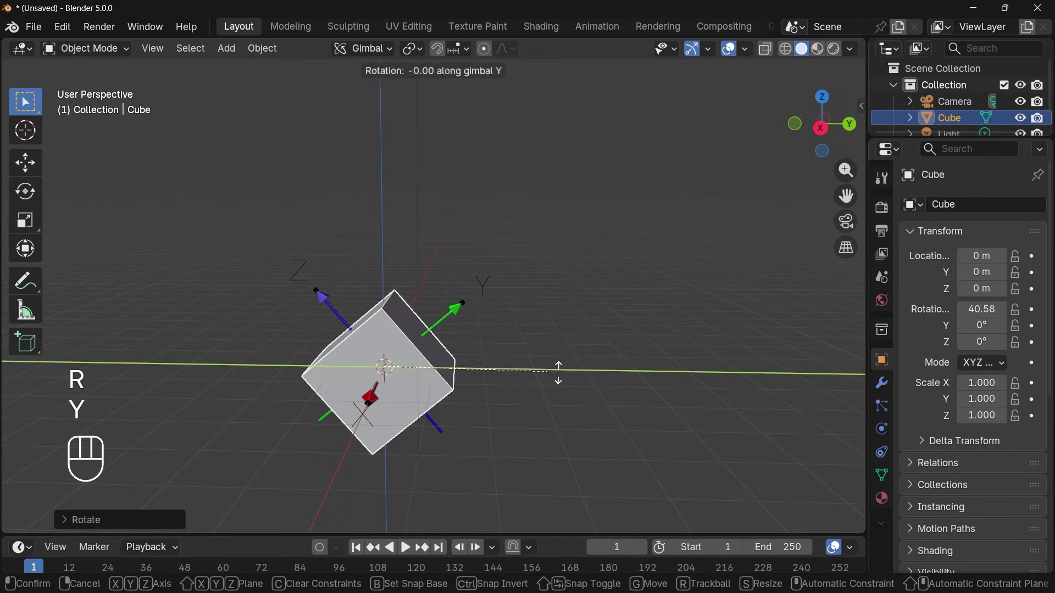
click(575, 322)
key(r)
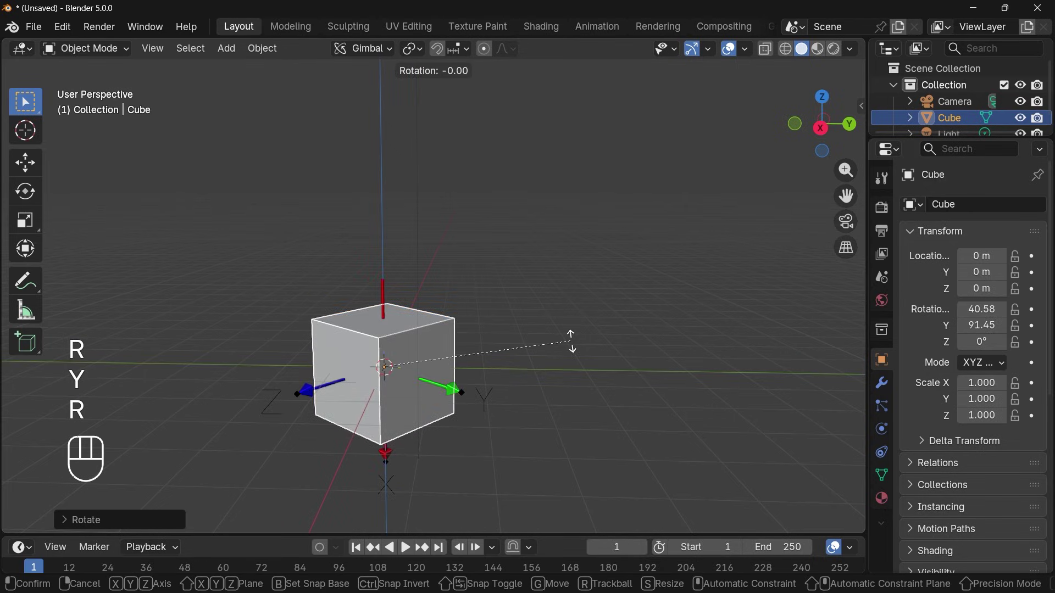
key(z)
click(264, 230)
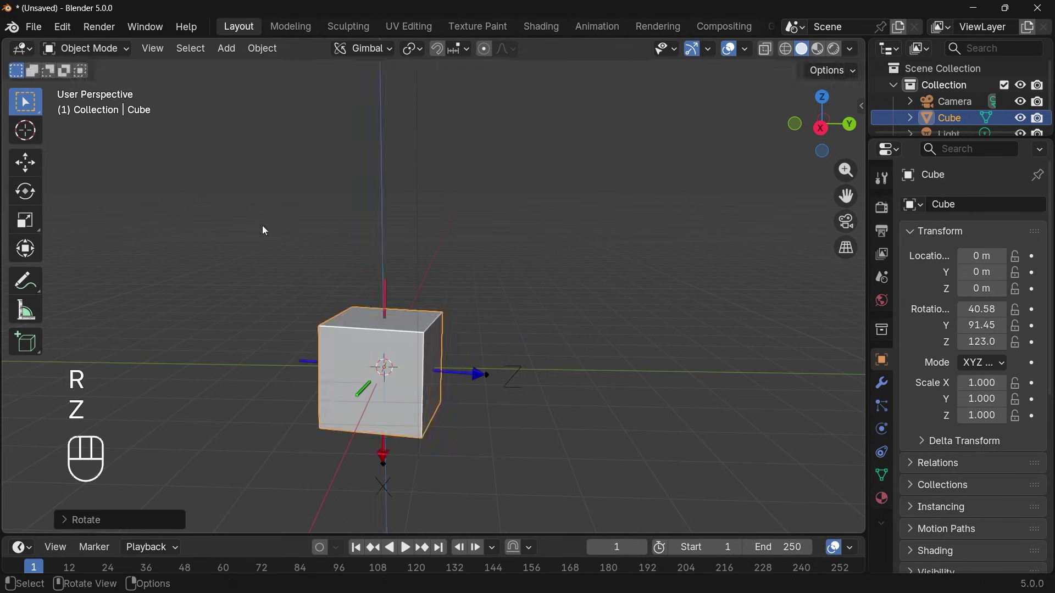
key(alt+r)
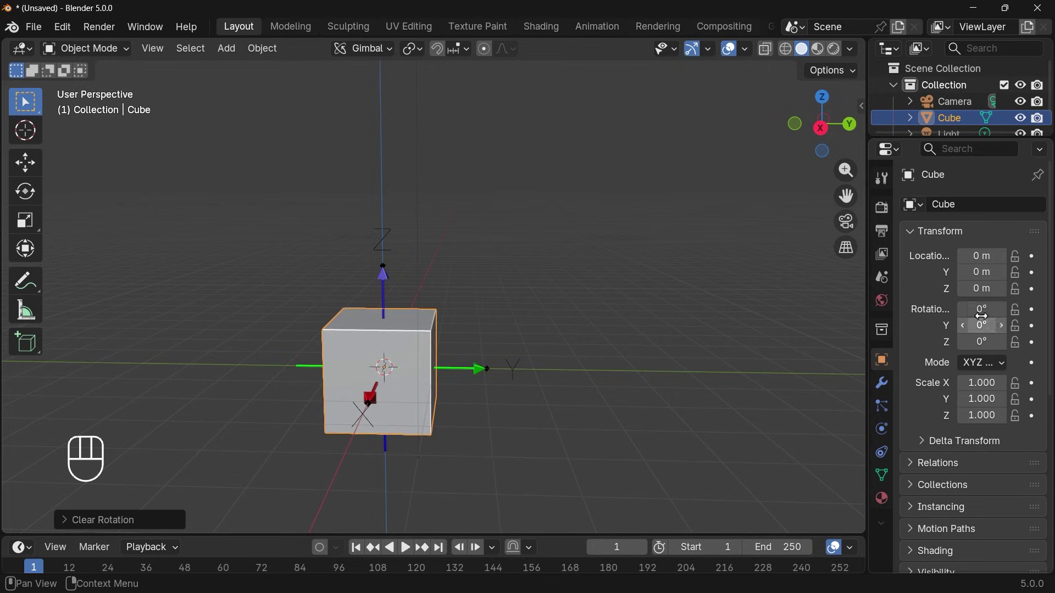
Step: Try rotation values of 63° on X, 25° on Y and 198° on Z on the cube, and clear the rotation
drag(979, 312, 983, 342)
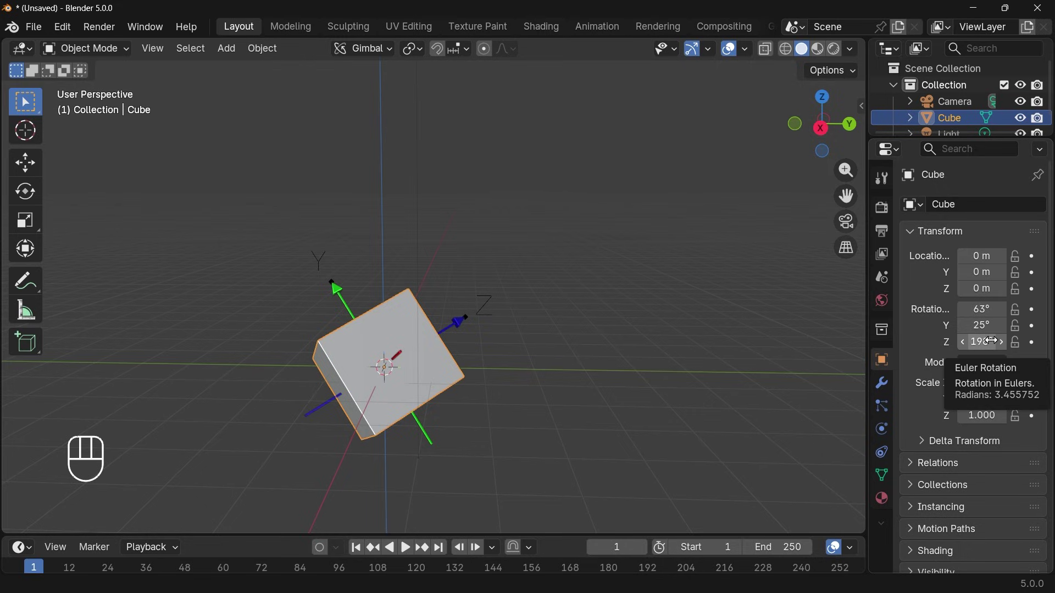
key(alt+r)
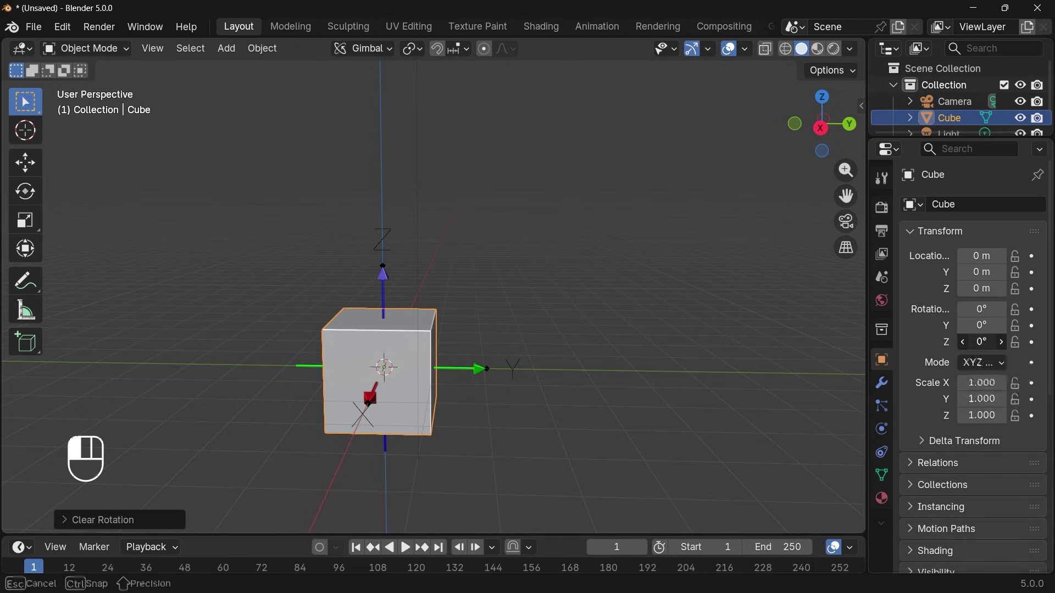
Step: Set the cube's rotation values to -14° on X, 478° on Y and -61° on Z in the object properties
drag(984, 343, 987, 309)
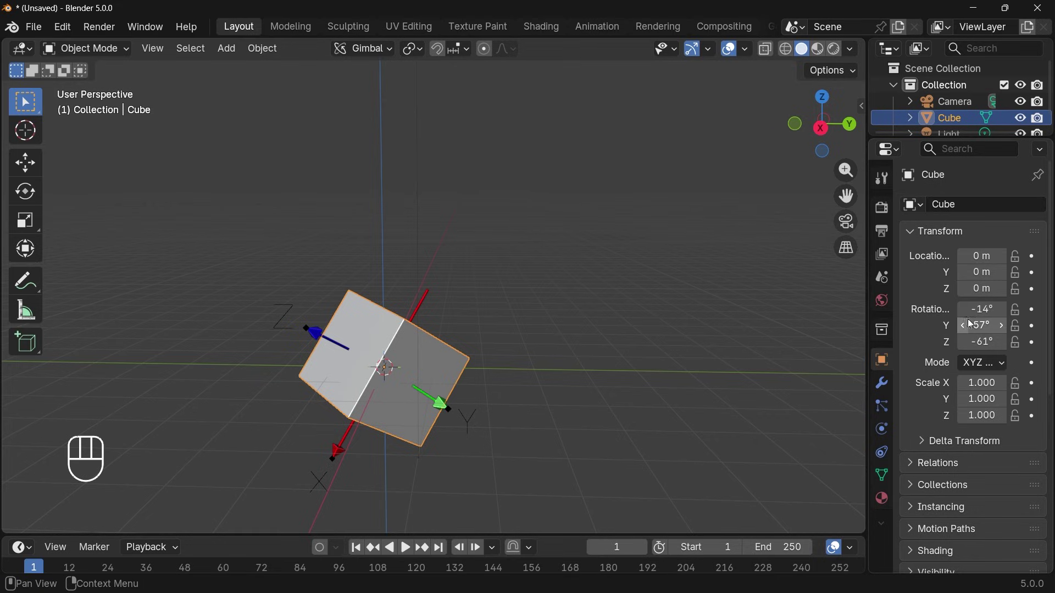
mouse_move(968, 324)
mouse_down()
mouse_move(980, 325)
mouse_move(972, 337)
mouse_up()
click(976, 363)
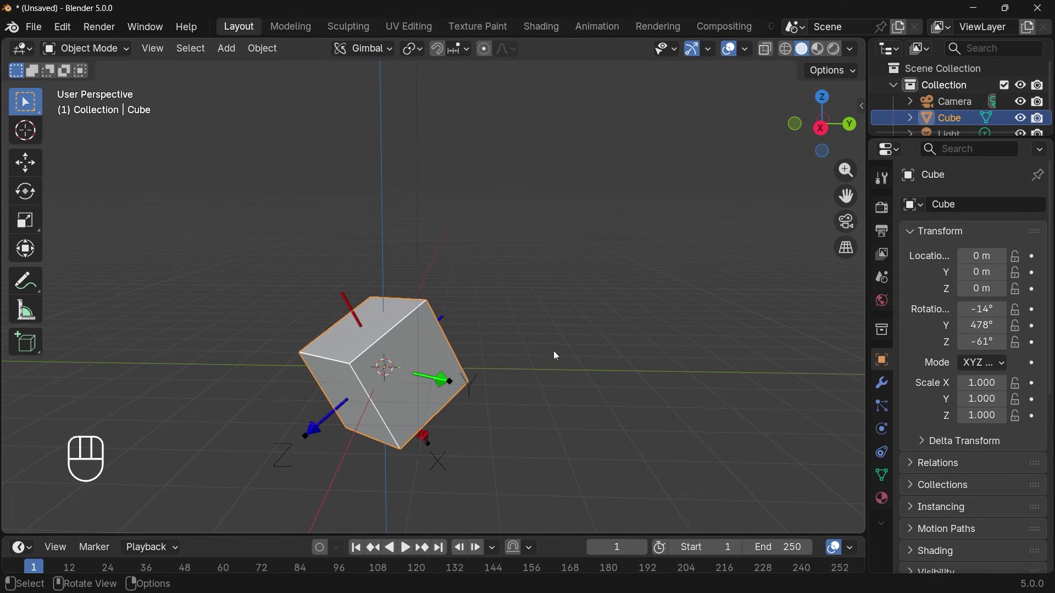
Step: Rotate the cube twice around its gimbal Y axis, bringing its Y rotation to about 1014°
key(r)
key(y)
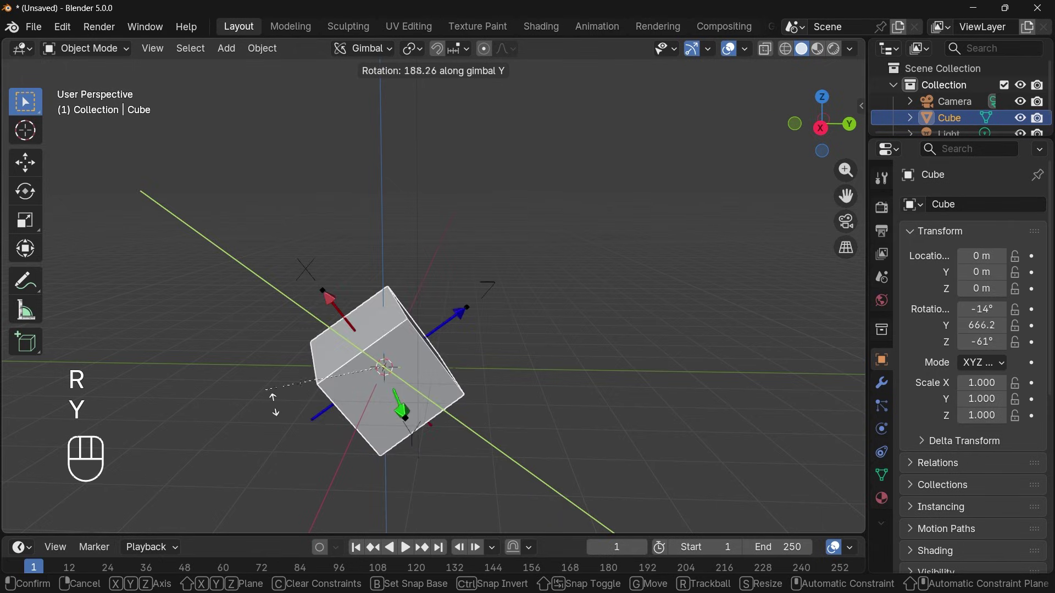
click(541, 341)
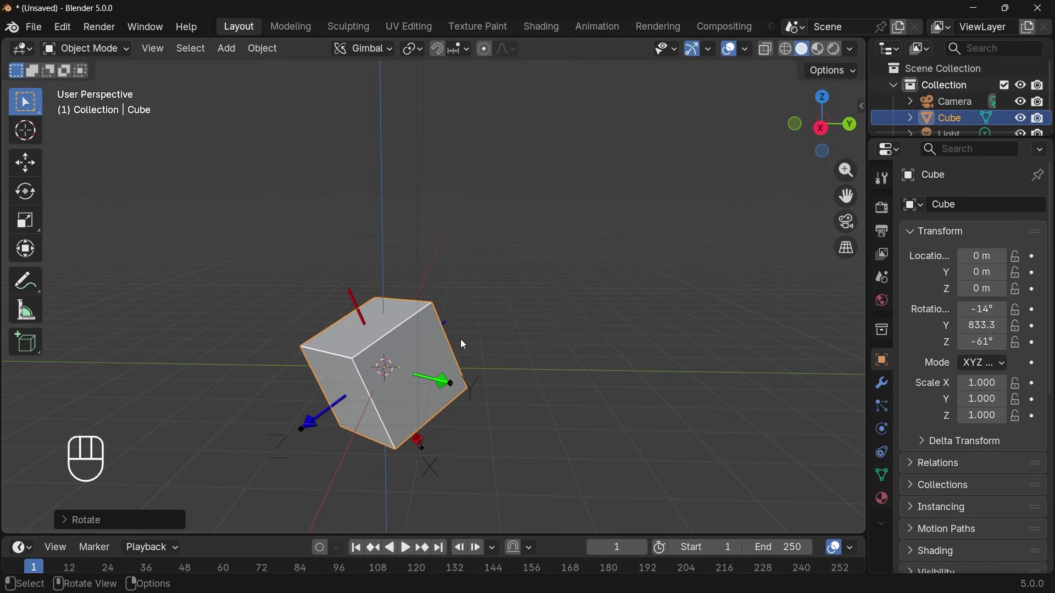
key(r)
key(y)
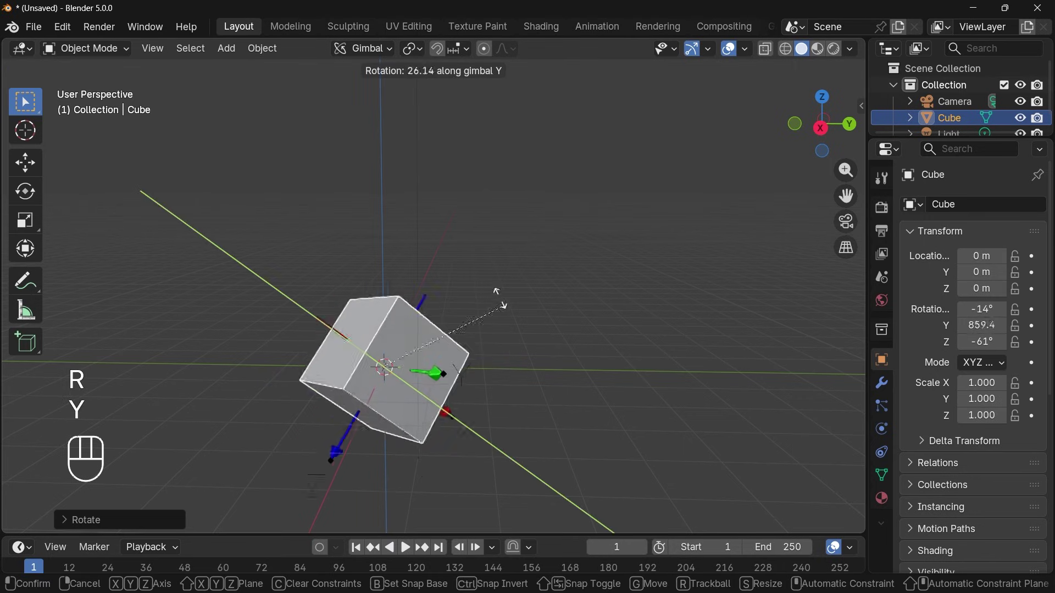
click(187, 372)
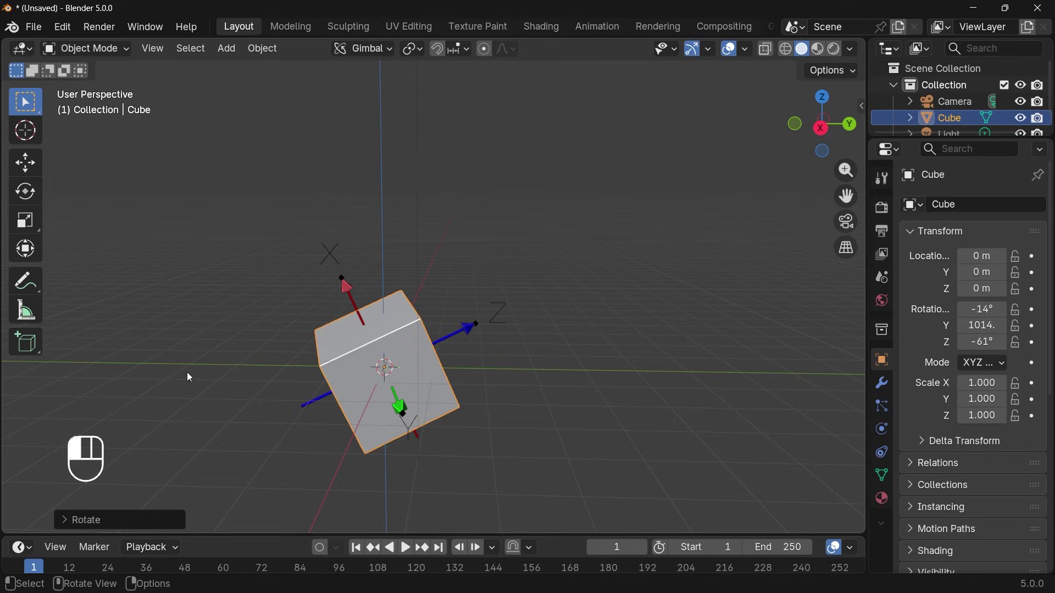
Step: Set the transform orientation to Local and rotate the cube around its local Y axis
click(367, 47)
click(351, 115)
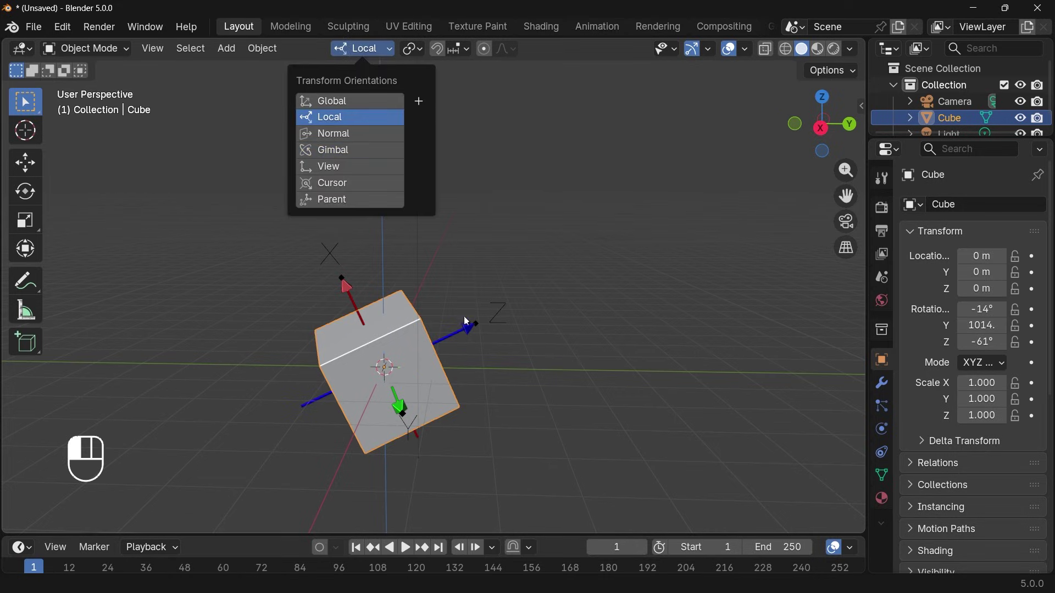
key(r)
key(y)
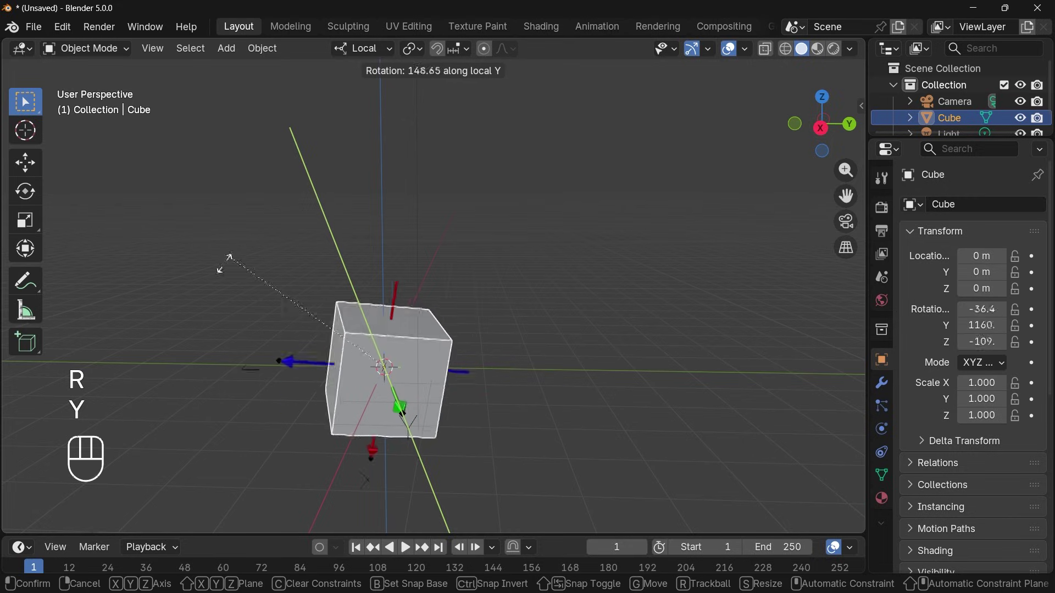
key(Return)
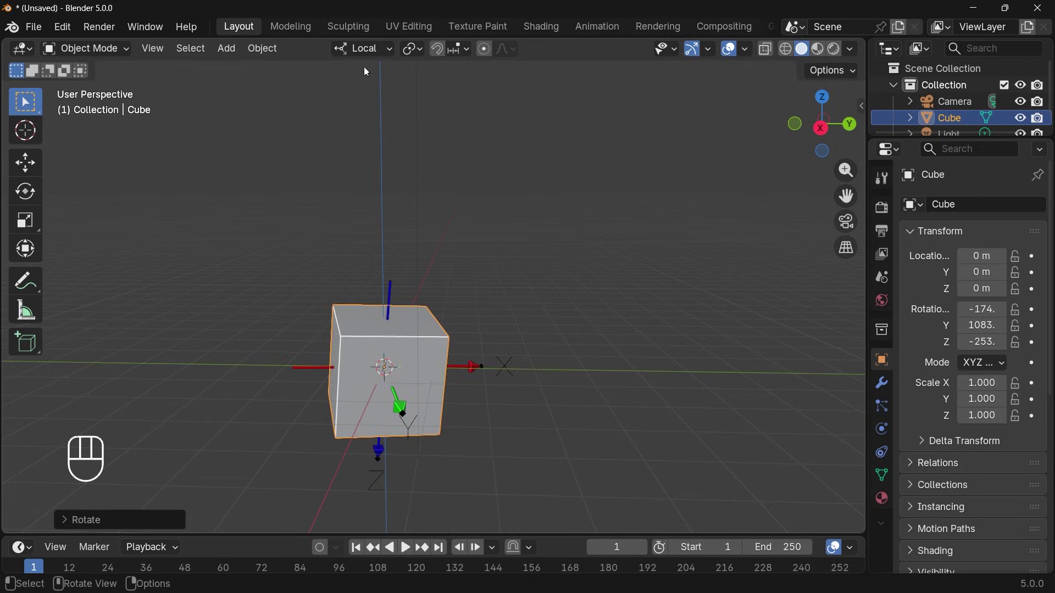
Step: Set the transform orientation to Global and rotate the cube around the global Y axis
click(364, 49)
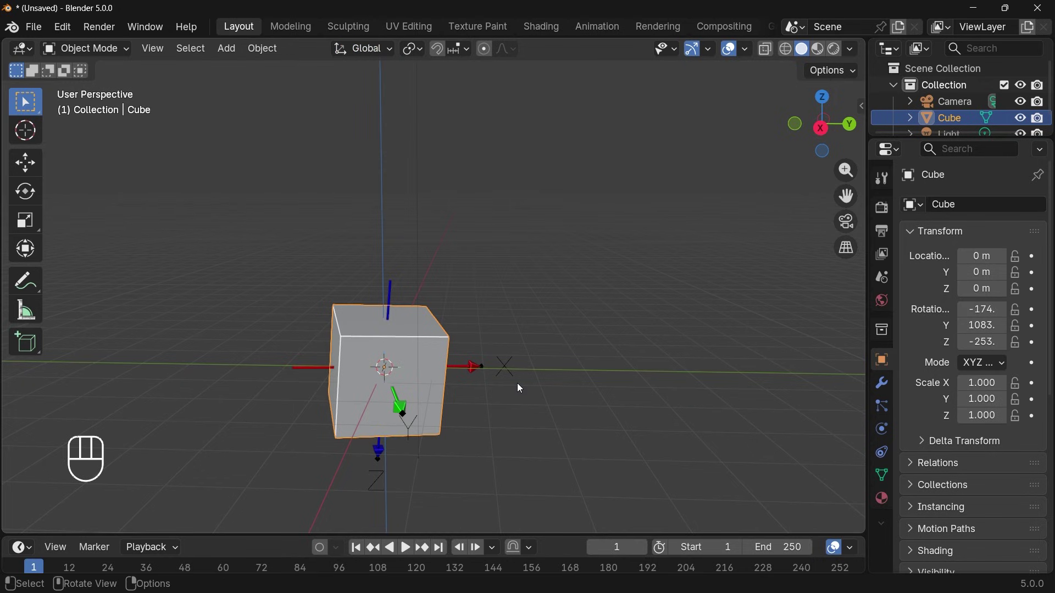
key(r)
key(y)
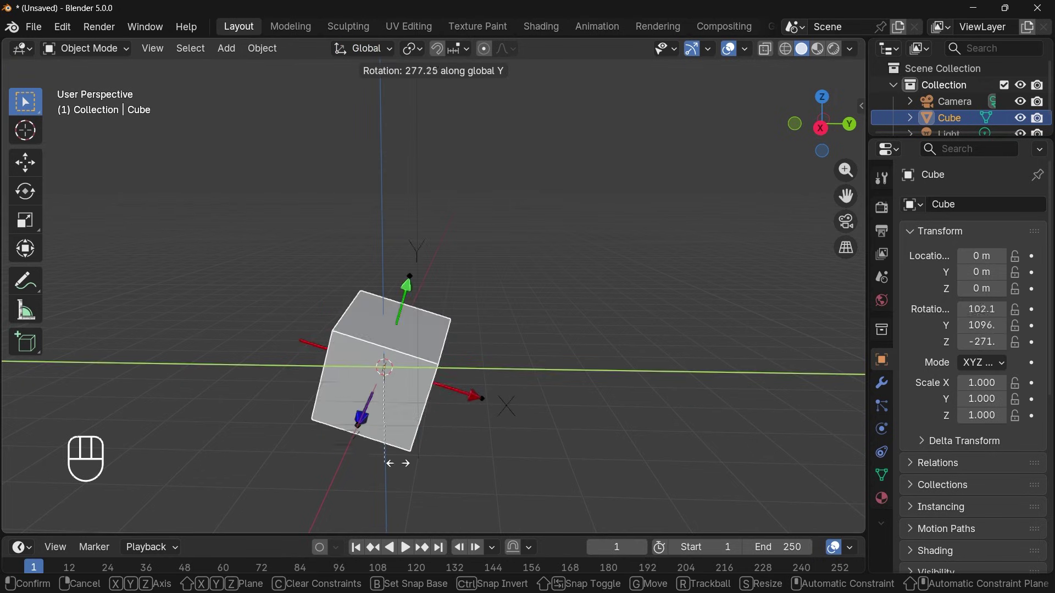
click(339, 105)
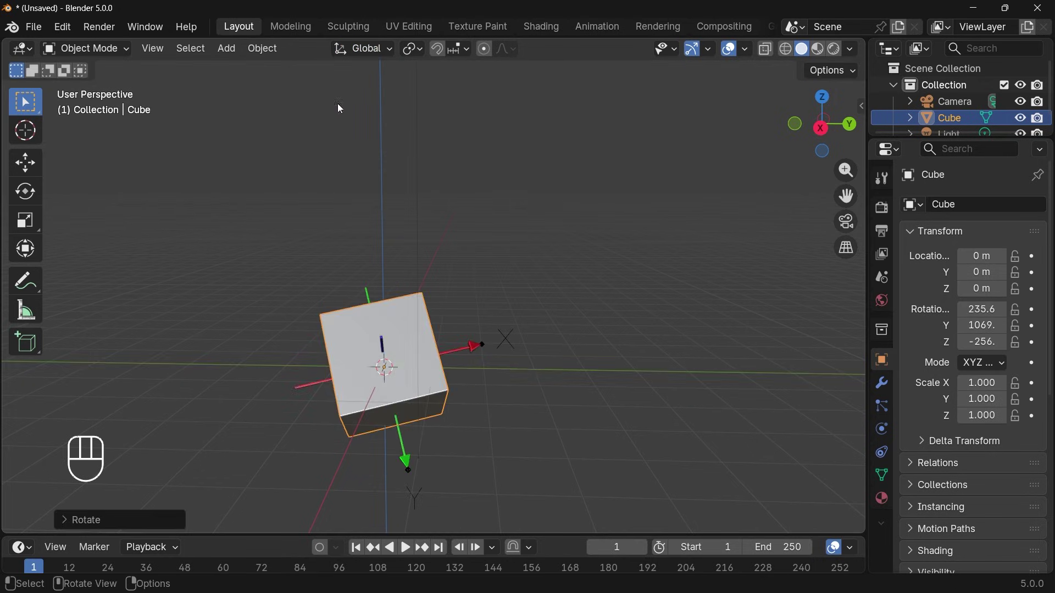
Step: Set the transform orientation back to Gimbal and raise the cube's Y rotation value to about 1138°
click(357, 51)
click(346, 150)
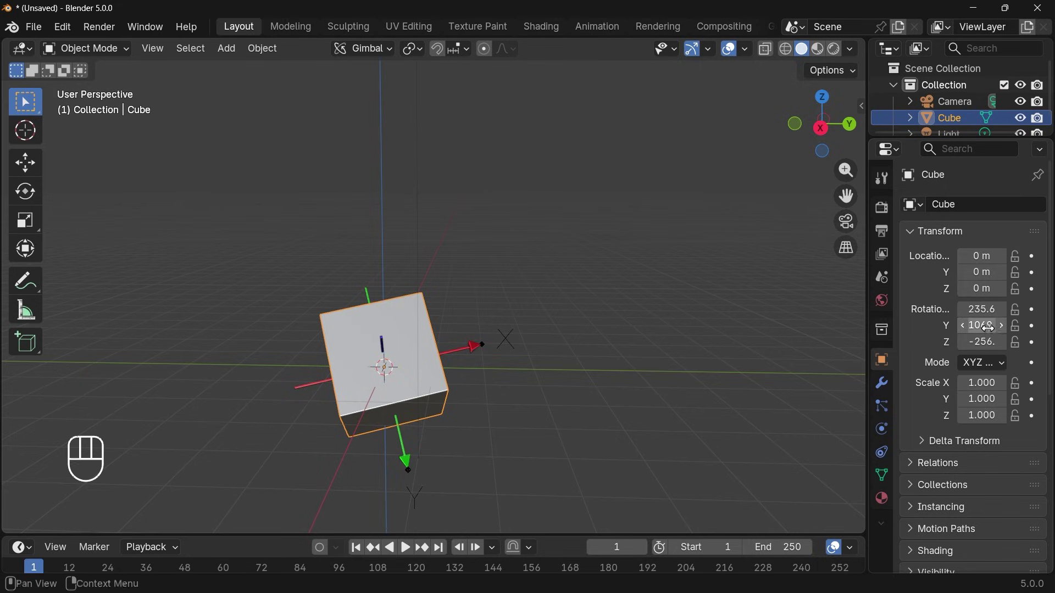
drag(989, 328, 1039, 328)
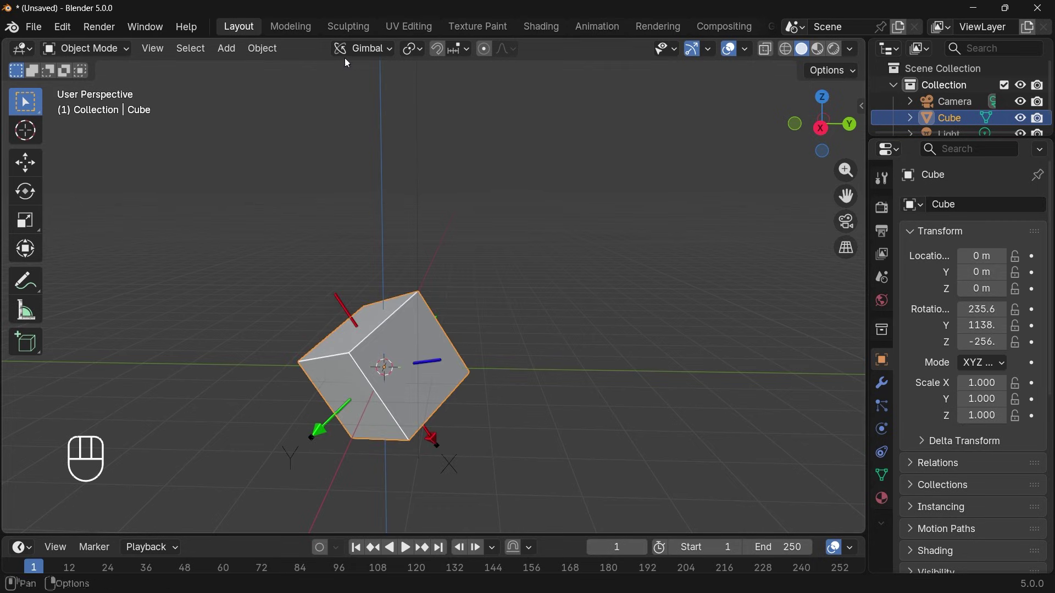
Step: Rotate the cube around gimbal Y to a Y rotation of about 811° and around gimbal Z to about 104°
key(r)
key(y)
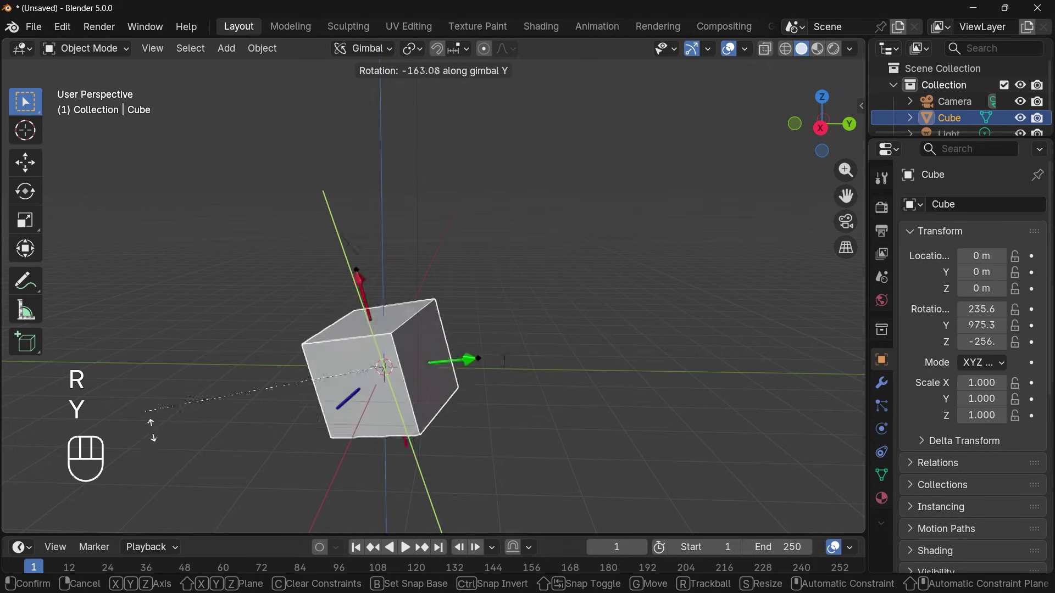
click(561, 387)
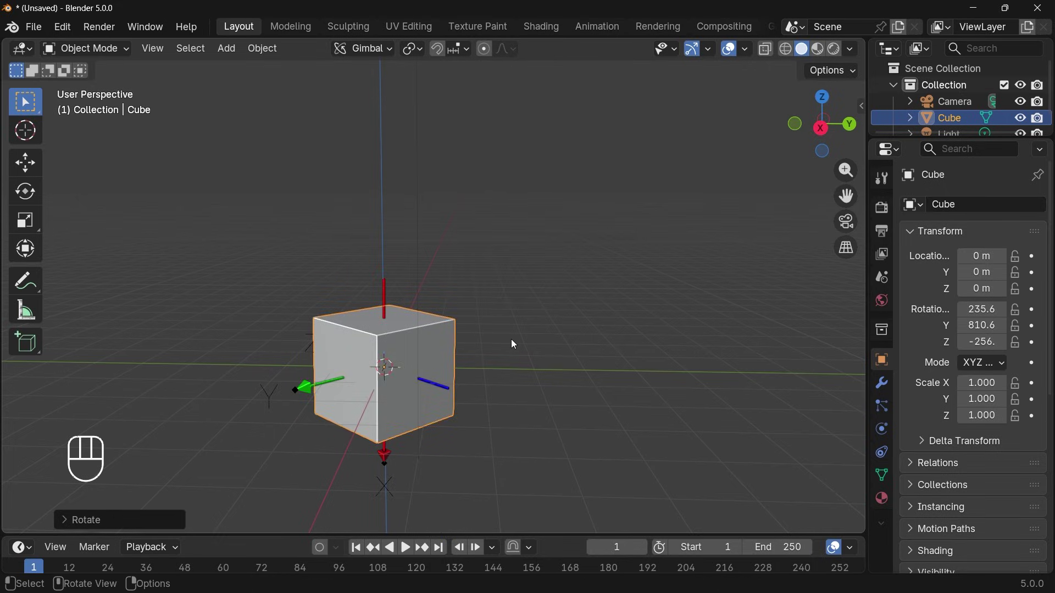
key(r)
key(x)
key(r)
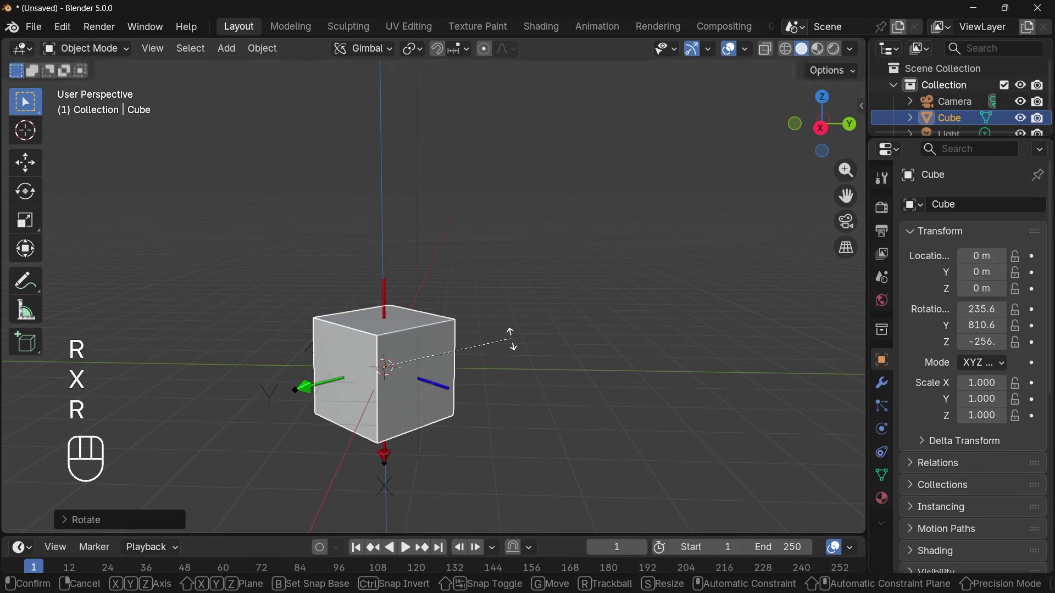
key(z)
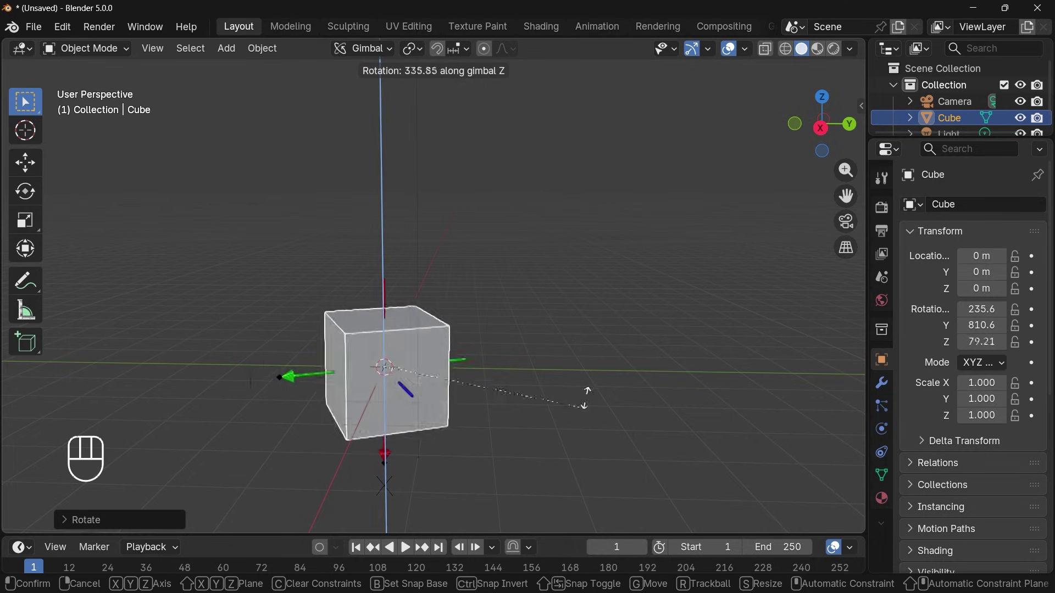
click(581, 322)
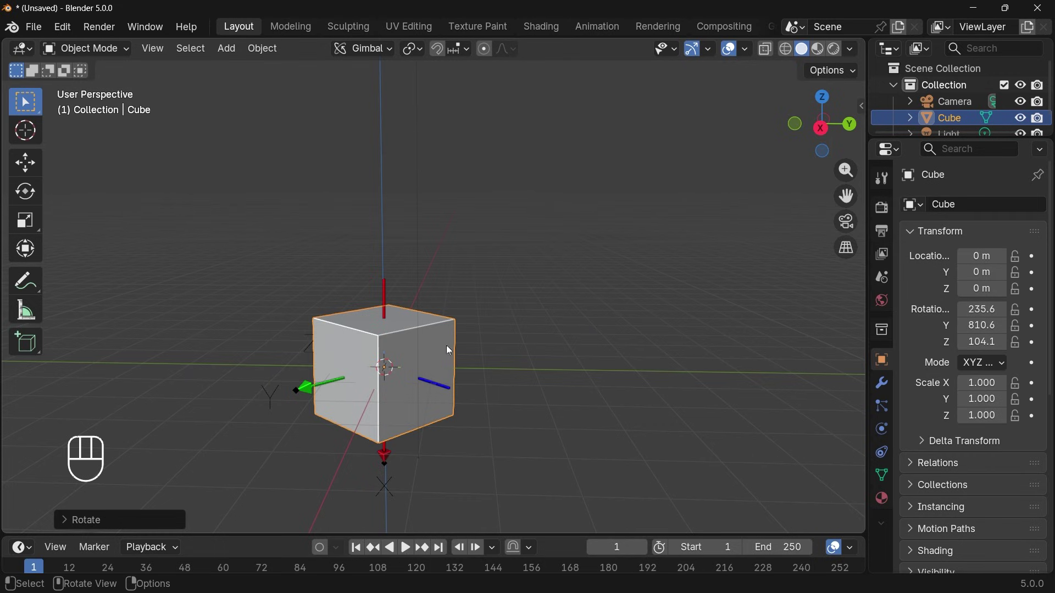
Step: Tumble the cube freely three times with Trackball rotation, to about 327° on X, 710° on Y and -12.5° on Z
key(r)
key(r)
click(354, 329)
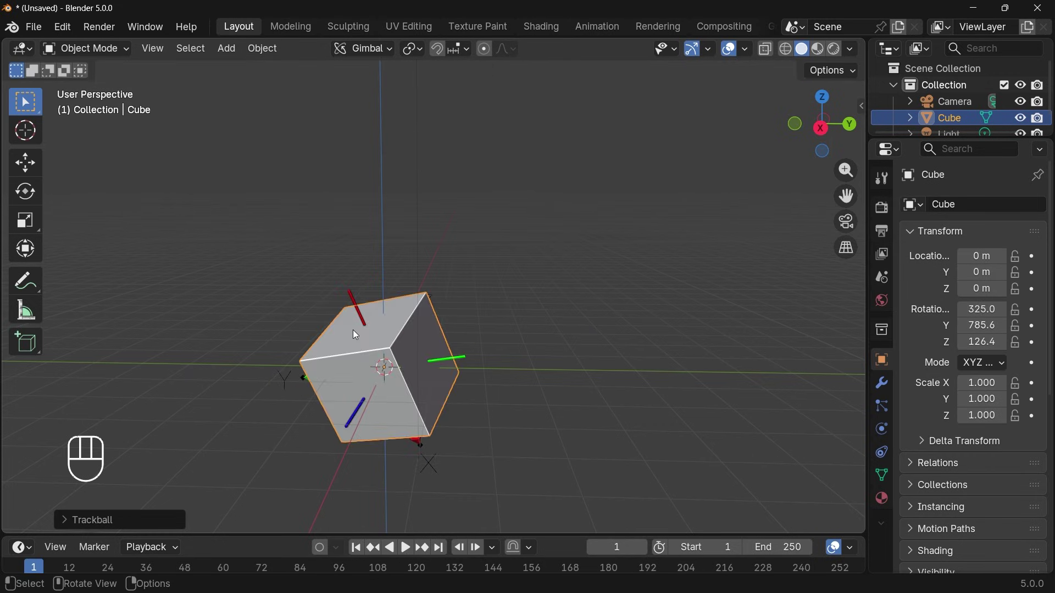
key(r)
key(r)
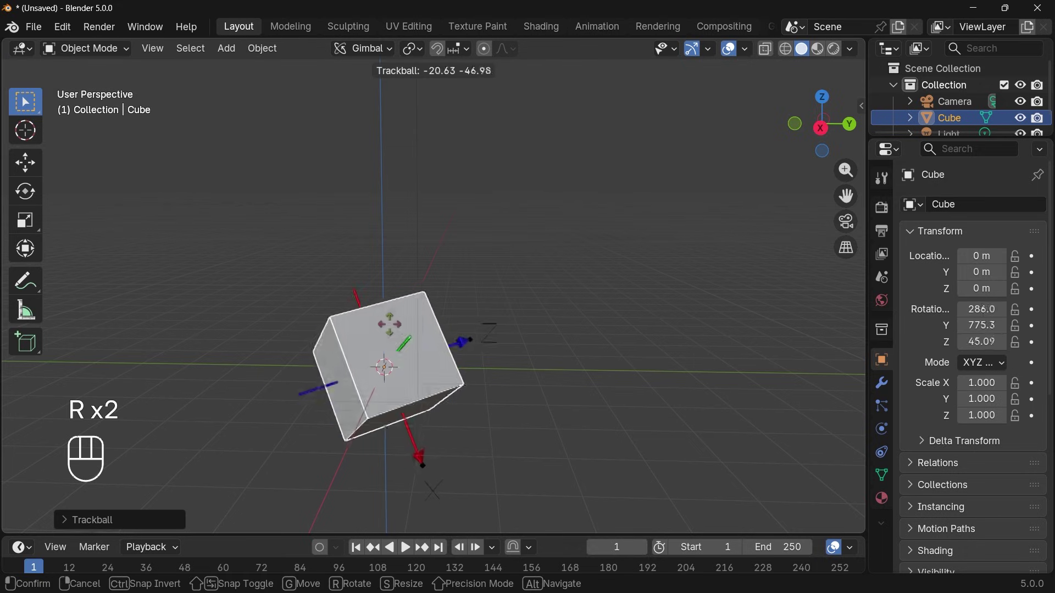
click(305, 313)
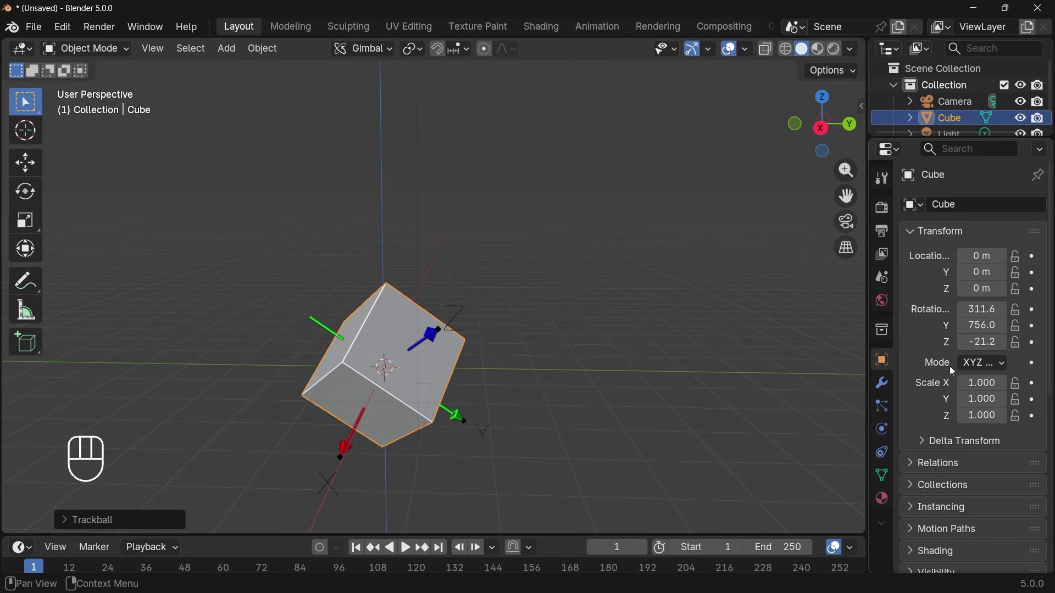
click(964, 364)
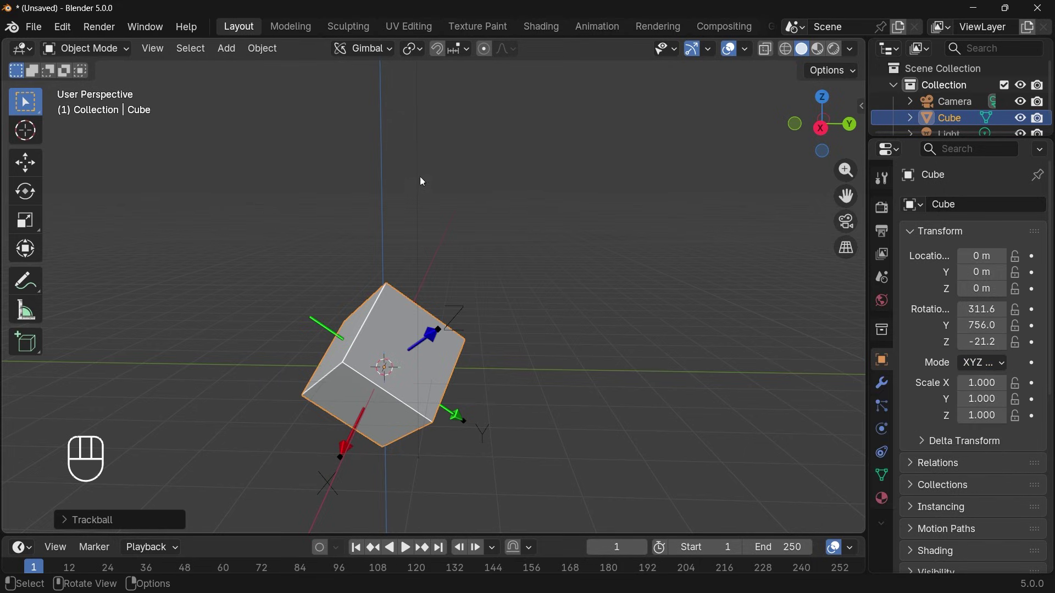
key(r)
key(r)
click(397, 245)
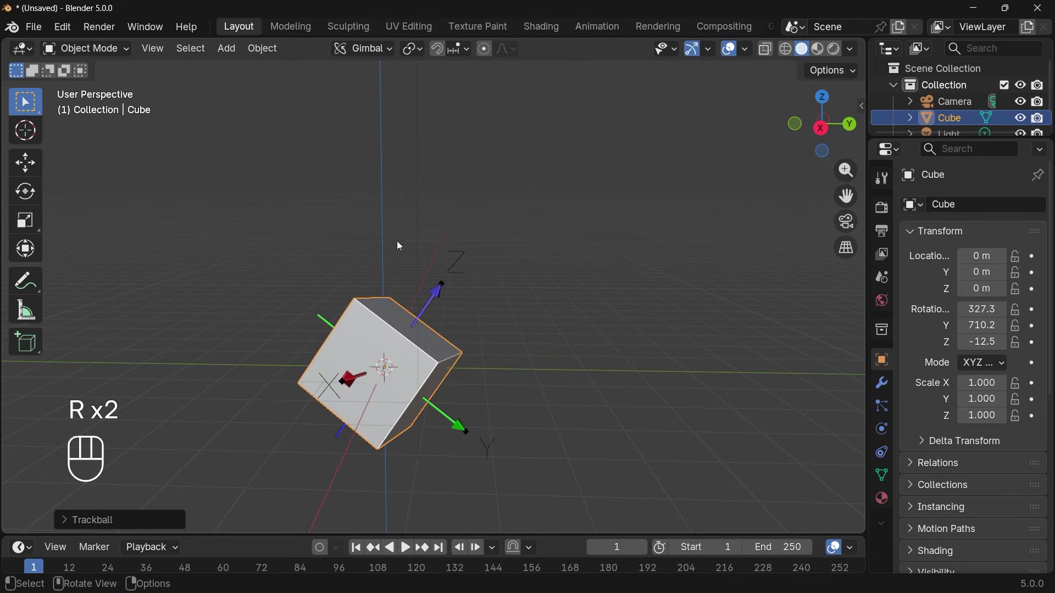
Step: Set the transform orientation to View
click(343, 53)
click(333, 170)
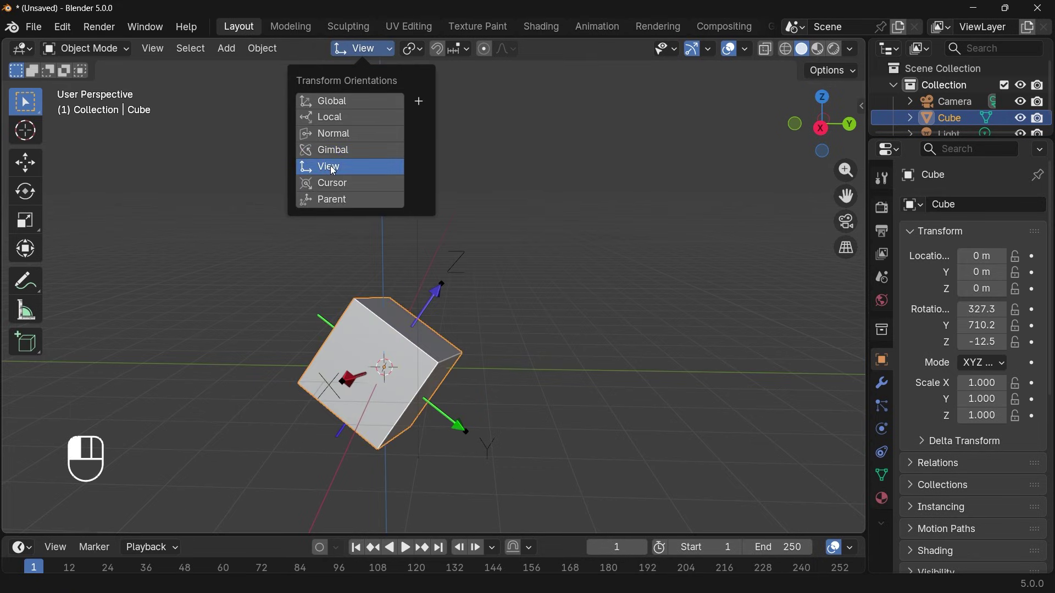
middle_drag(489, 308, 550, 272)
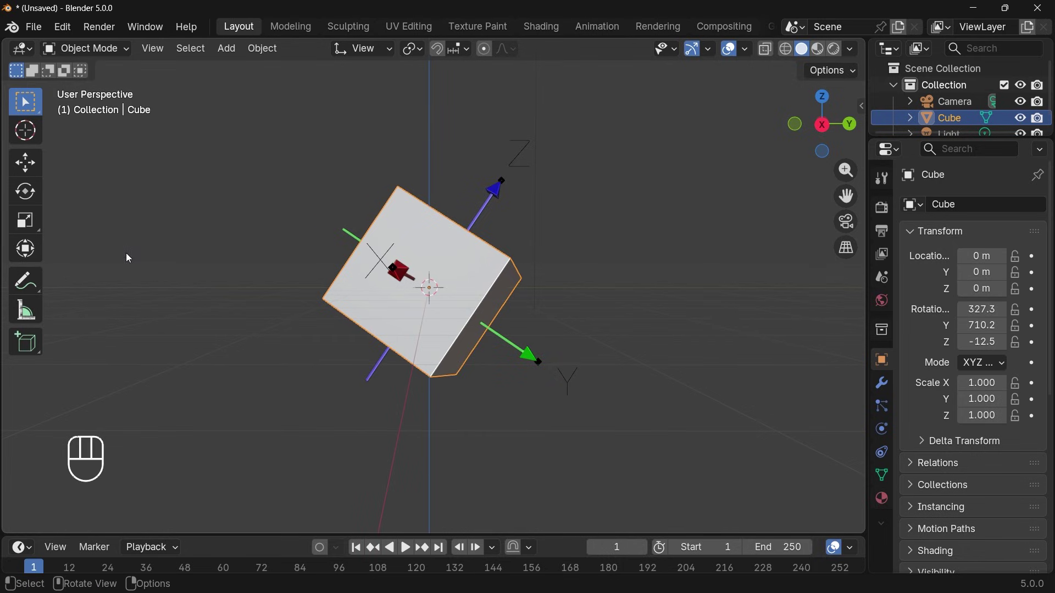
Step: Sketch horizontal, vertical and depth axis arrows over the cube with the Annotate tool, remove them and return to the selection tool
key(shift+space)
key(d)
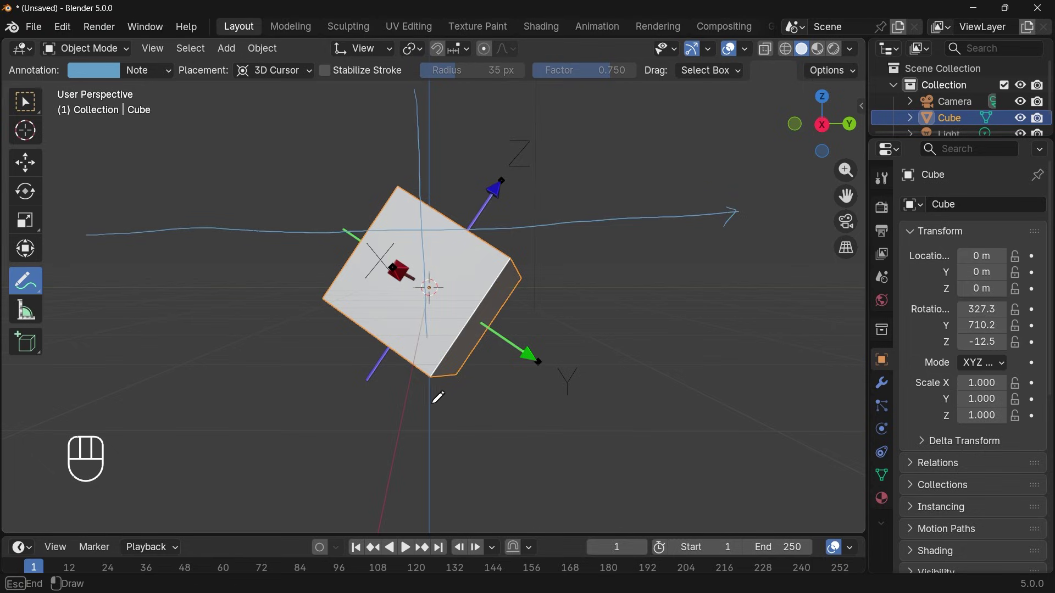
drag(434, 403, 433, 418)
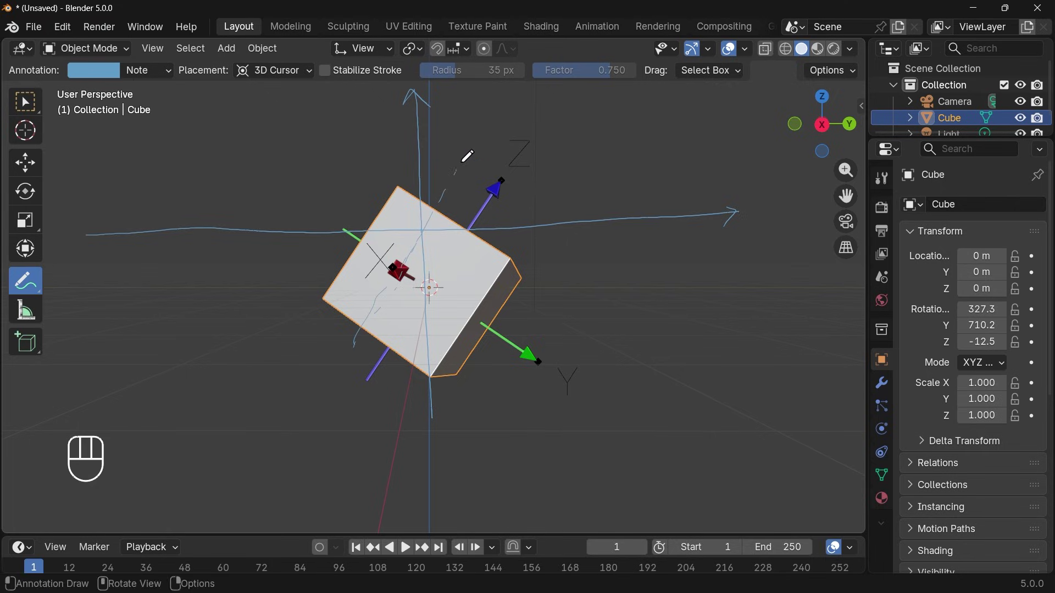
drag(468, 157, 460, 166)
key(w)
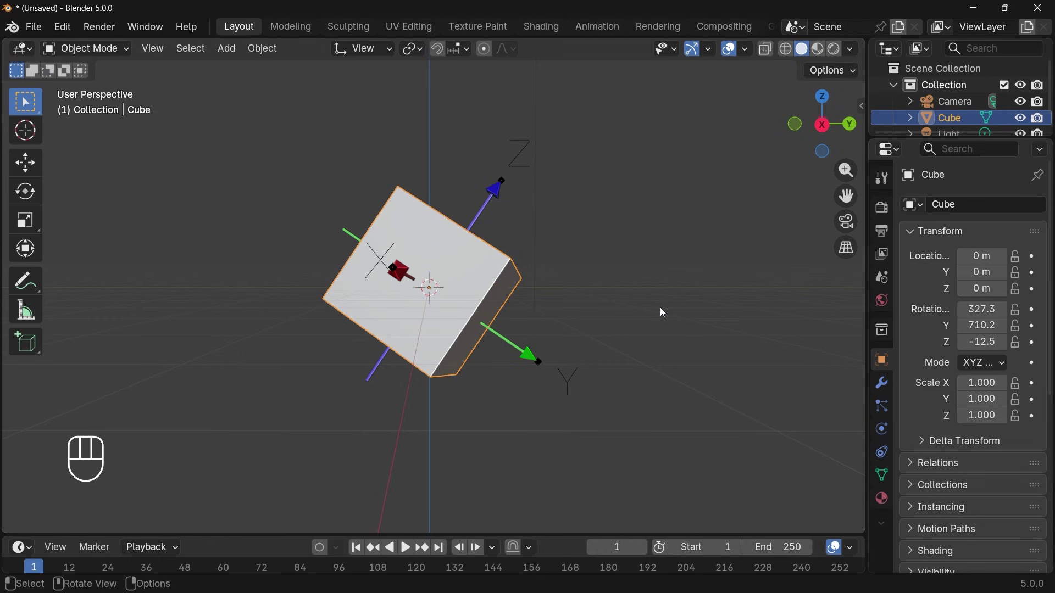
Step: Try moving the rotated cube along the view X, view Y and view Z axes in turn, cancelling each move
mouse_move(657, 308)
middle_down()
mouse_move(573, 327)
mouse_move(443, 397)
mouse_move(499, 352)
mouse_move(574, 327)
middle_up()
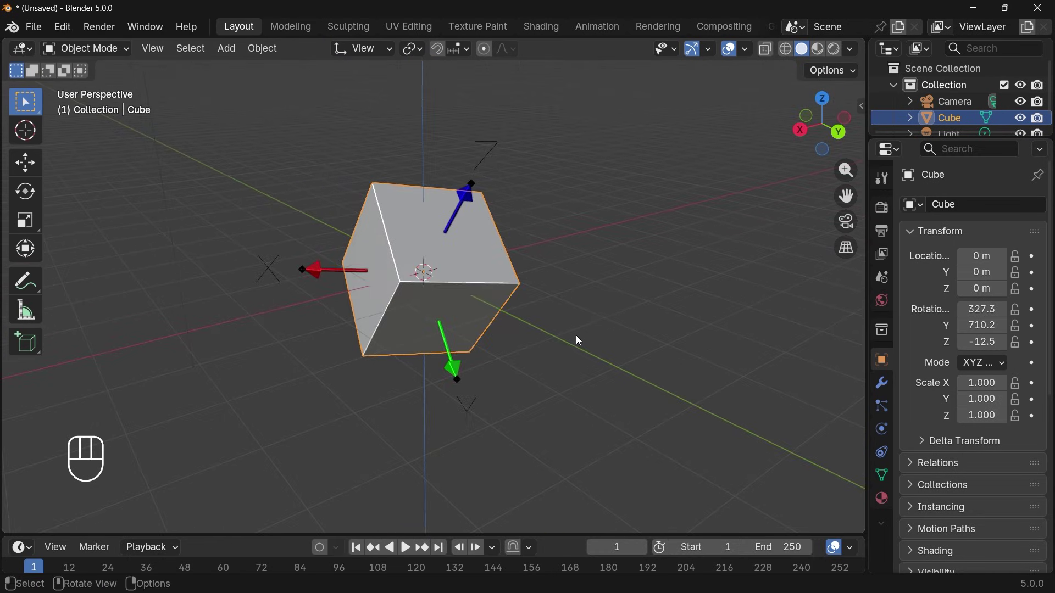
key(g)
key(x)
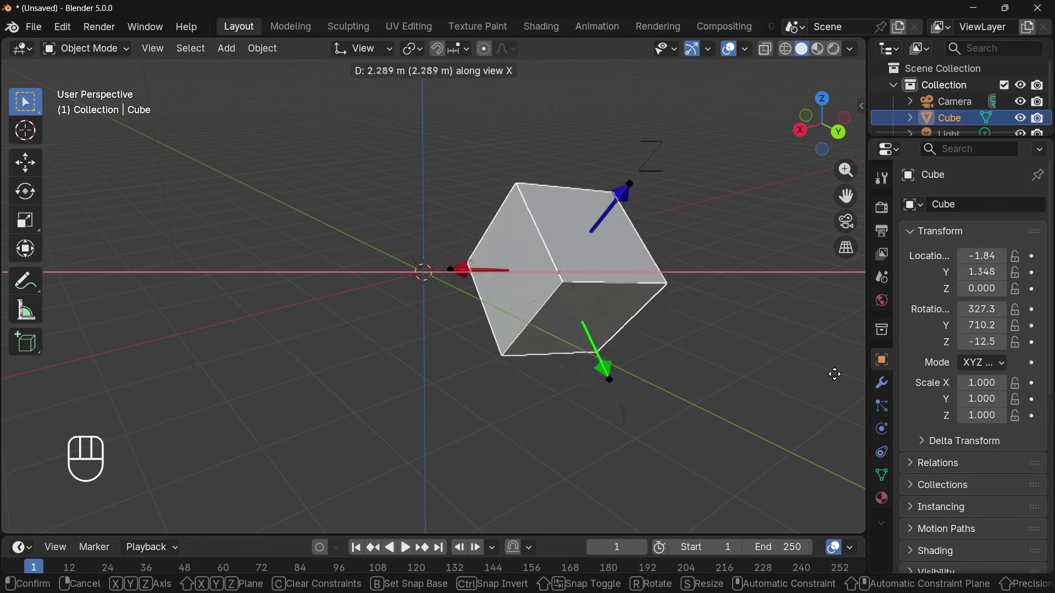
right_click(670, 429)
key(g)
key(y)
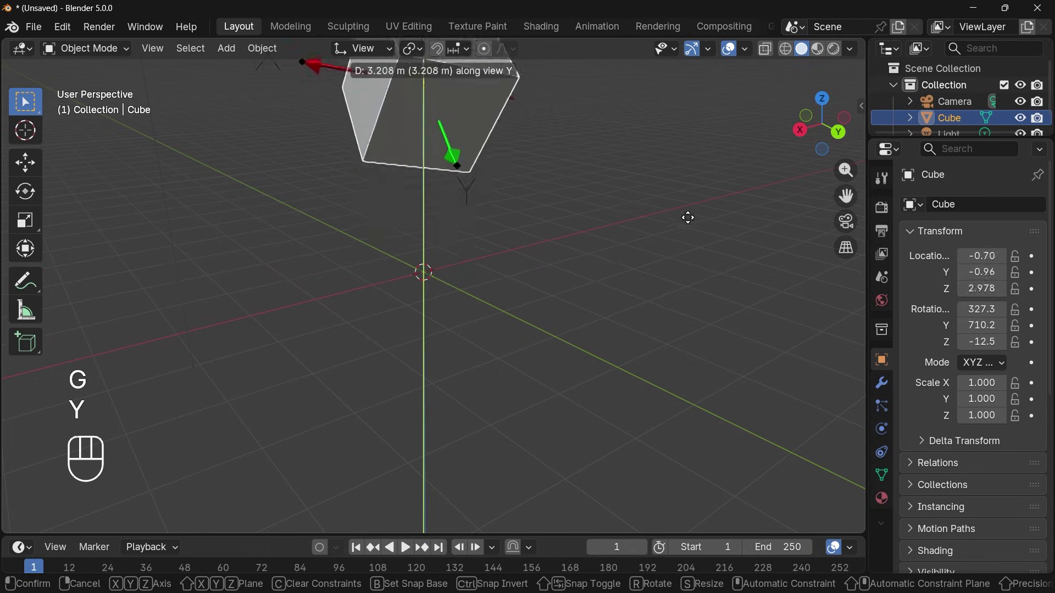
right_click(661, 397)
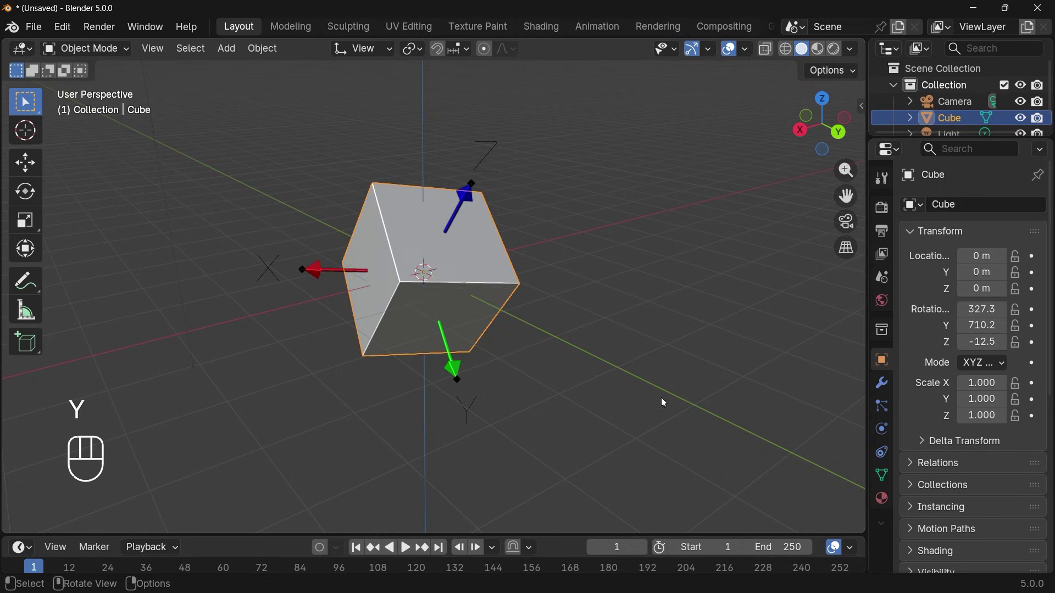
key(g)
key(z)
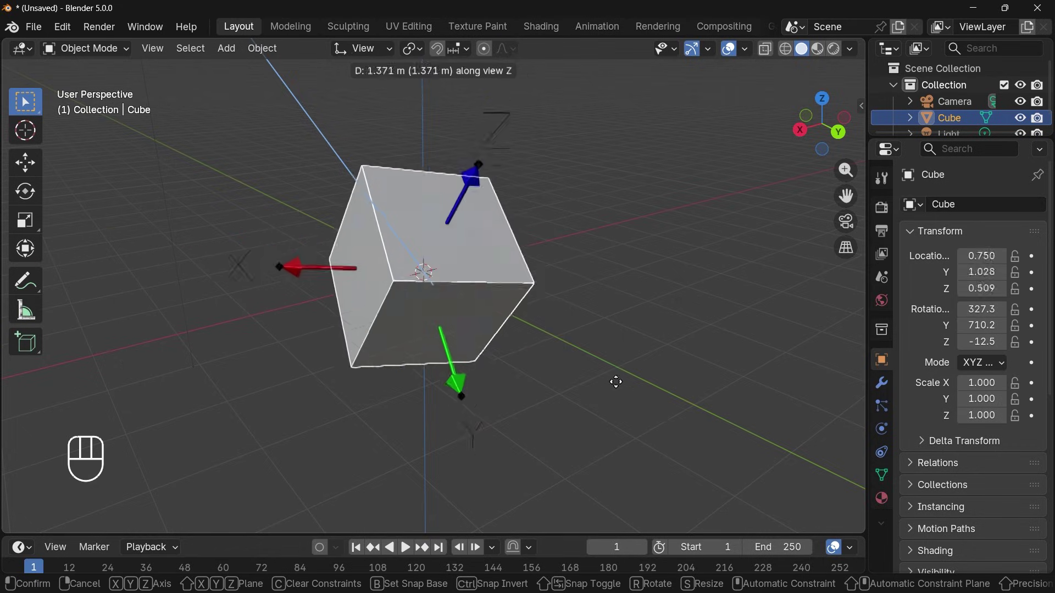
right_click(623, 355)
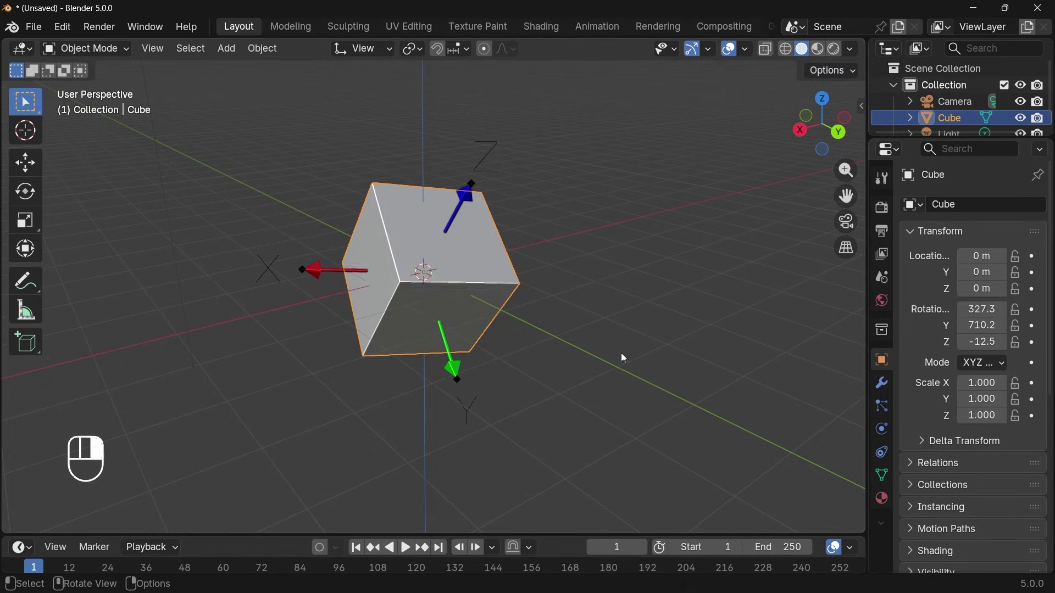
Step: Try moving the cube along view X from a steeper viewing angle, and clear its rotation to 0° on all axes
middle_drag(560, 291, 582, 400)
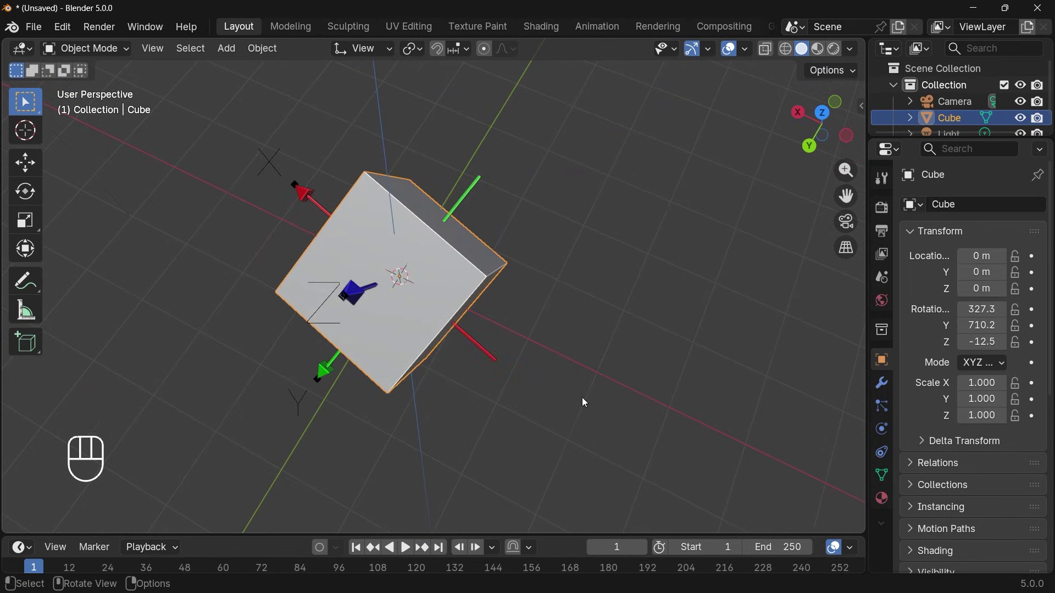
key(g)
key(x)
click(417, 360)
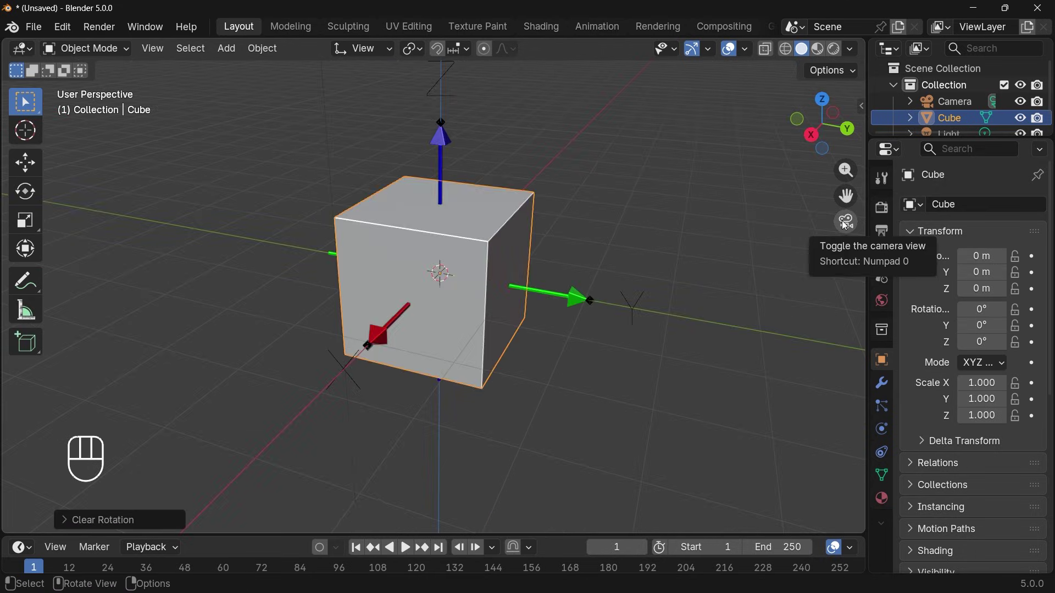
Step: Switch to the camera view and give the axes empty a Copy Rotation constraint targeting the camera
click(847, 223)
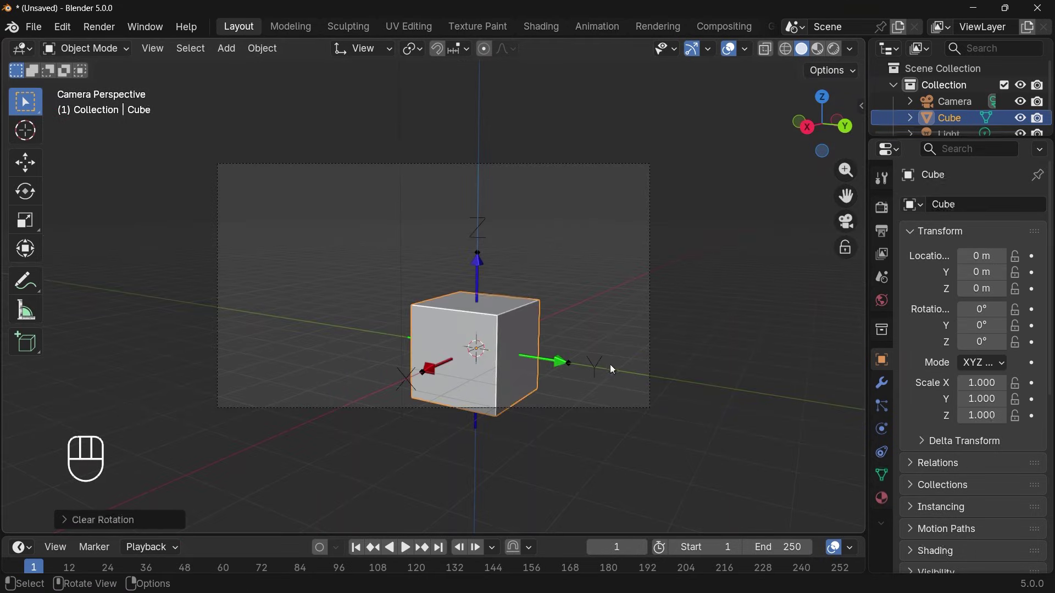
click(590, 372)
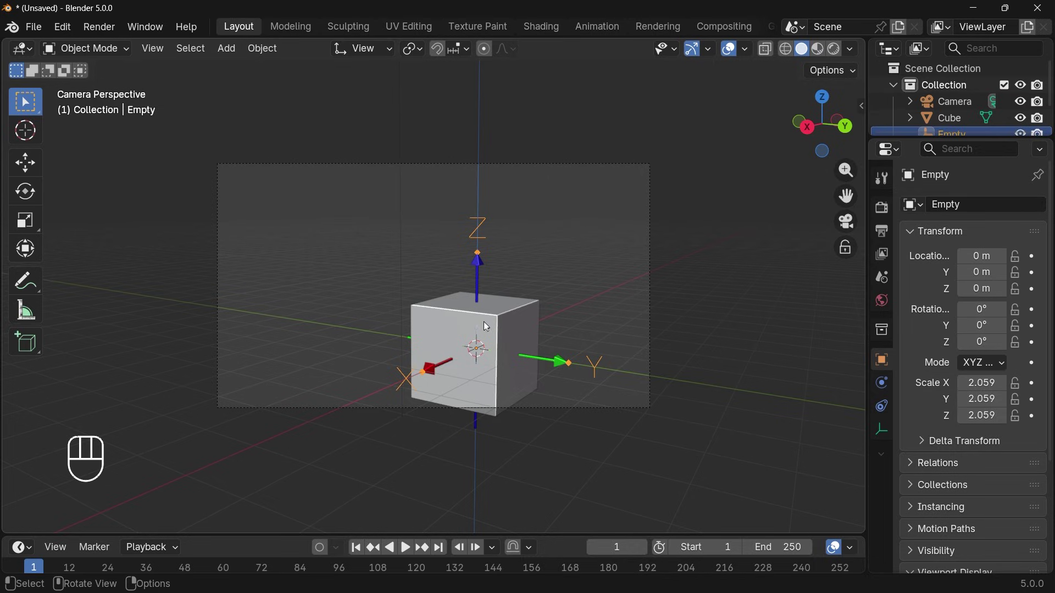
click(882, 406)
click(976, 205)
click(770, 263)
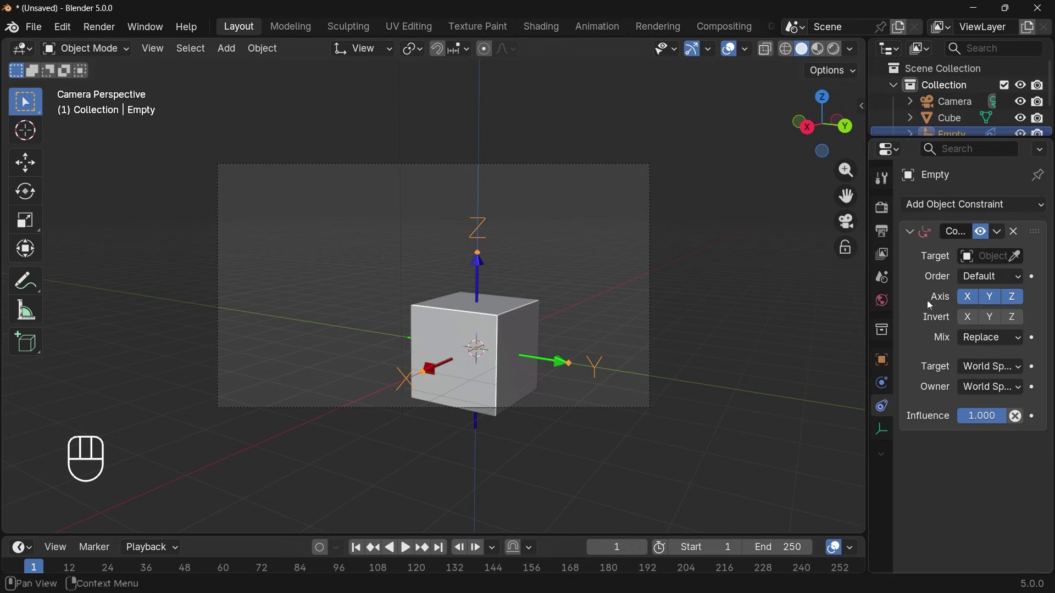
click(1016, 257)
click(653, 266)
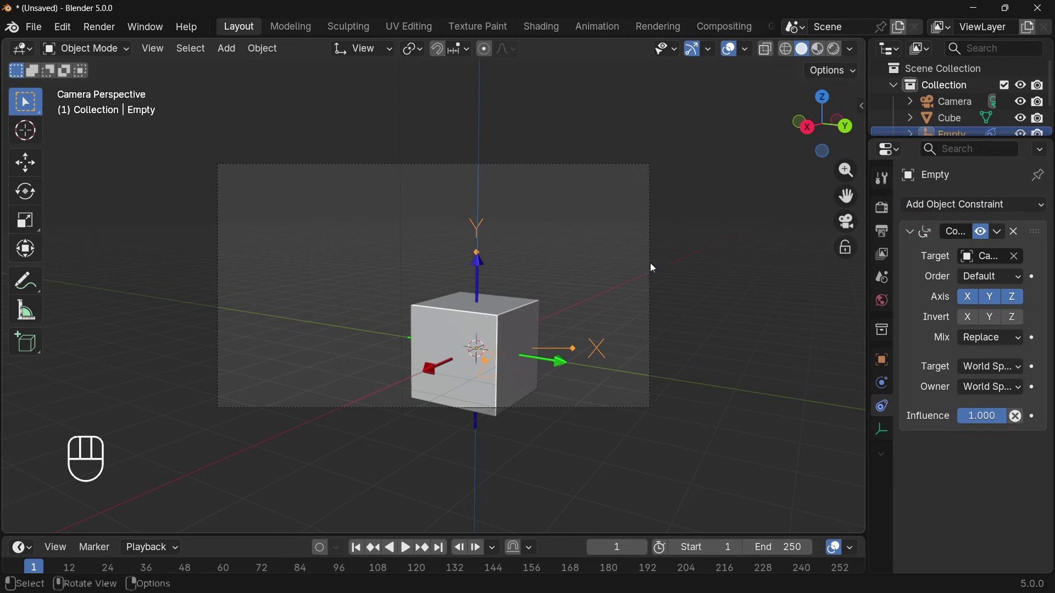
Step: Add a Copy Location constraint to the empty with the cube as its target
click(975, 204)
click(754, 248)
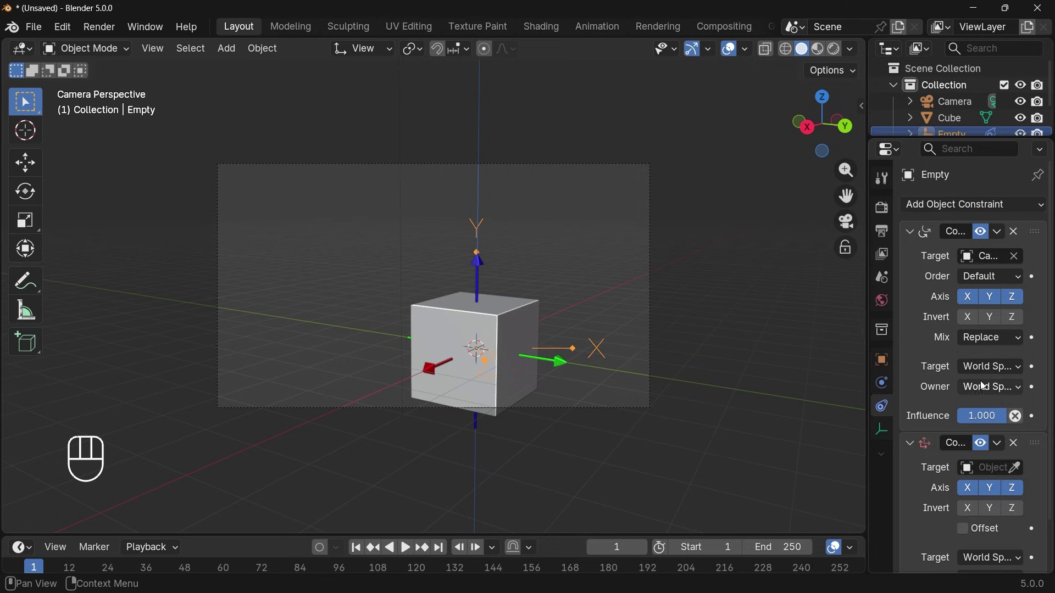
click(1016, 468)
click(526, 318)
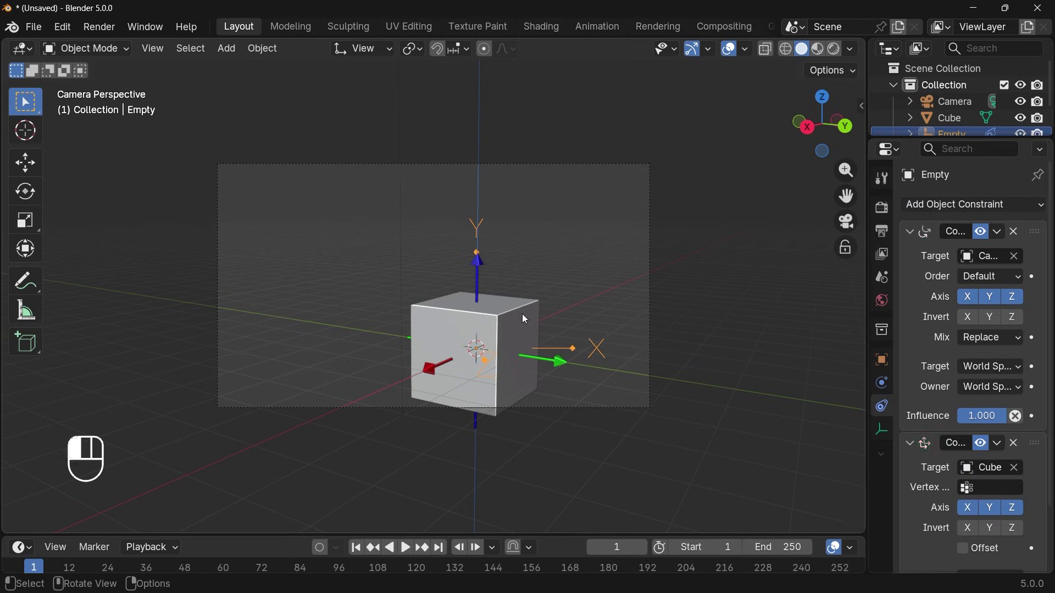
Step: Move the cube freely toward the left side of the camera frame, and shift it slightly along view X
click(525, 319)
key(g)
key(g)
click(434, 276)
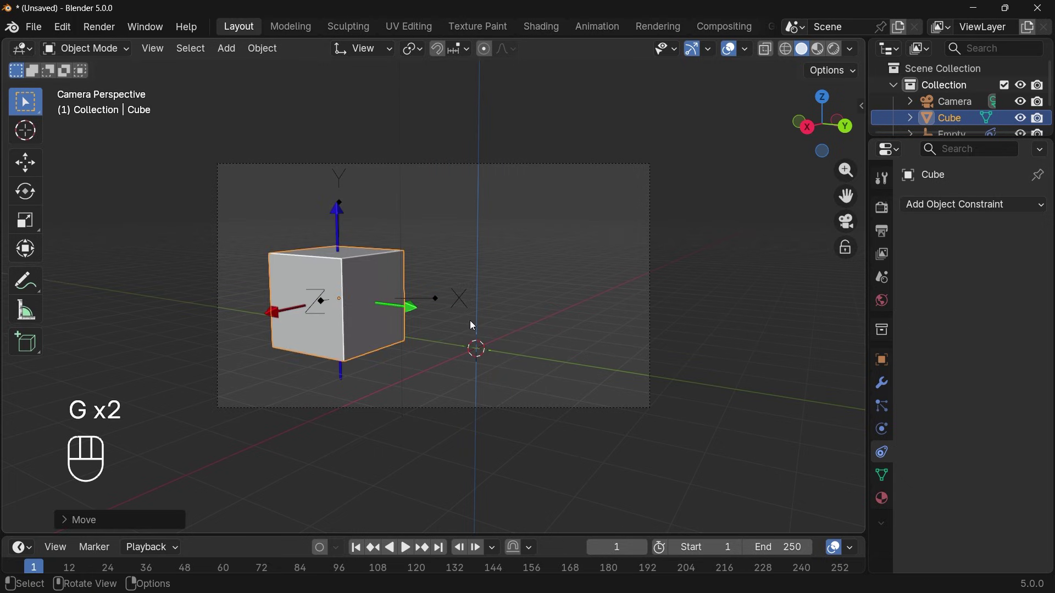
key(g)
key(x)
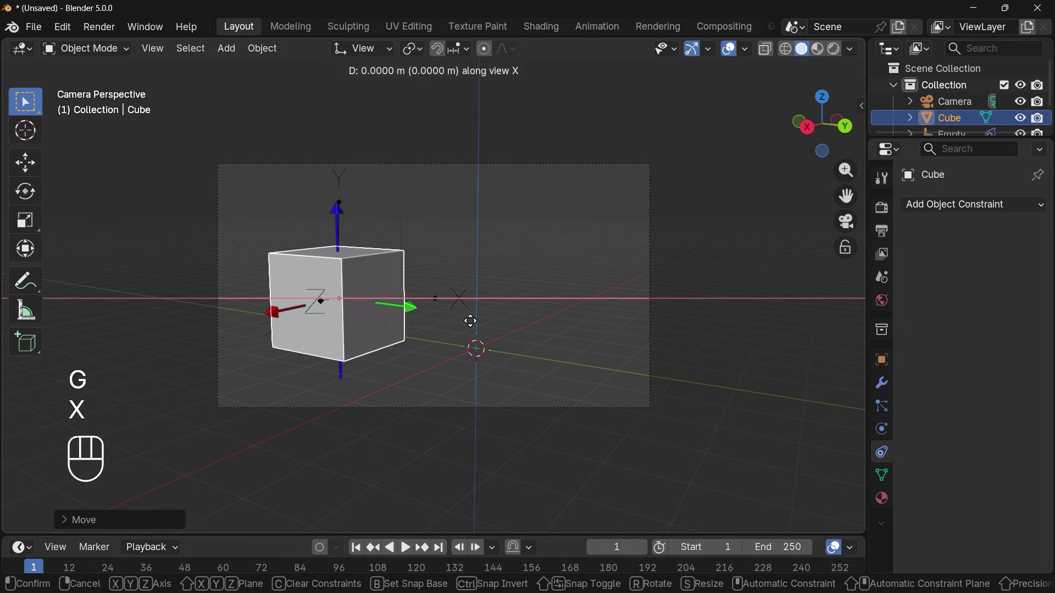
click(464, 329)
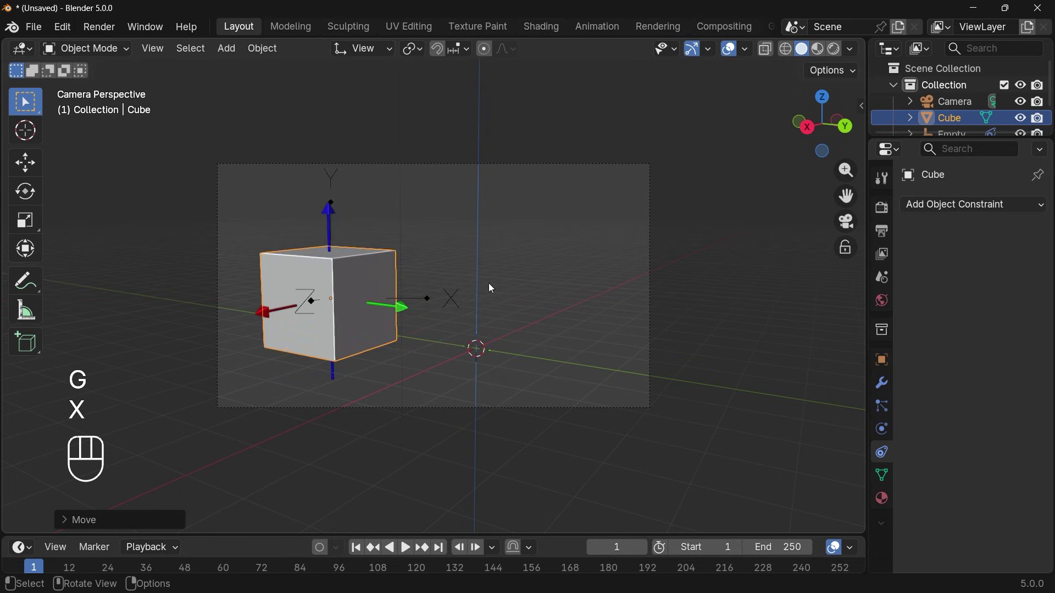
Step: Lower the cube along view Y and try moving it along view Z, cancelling the Z move
key(g)
key(y)
click(489, 332)
key(g)
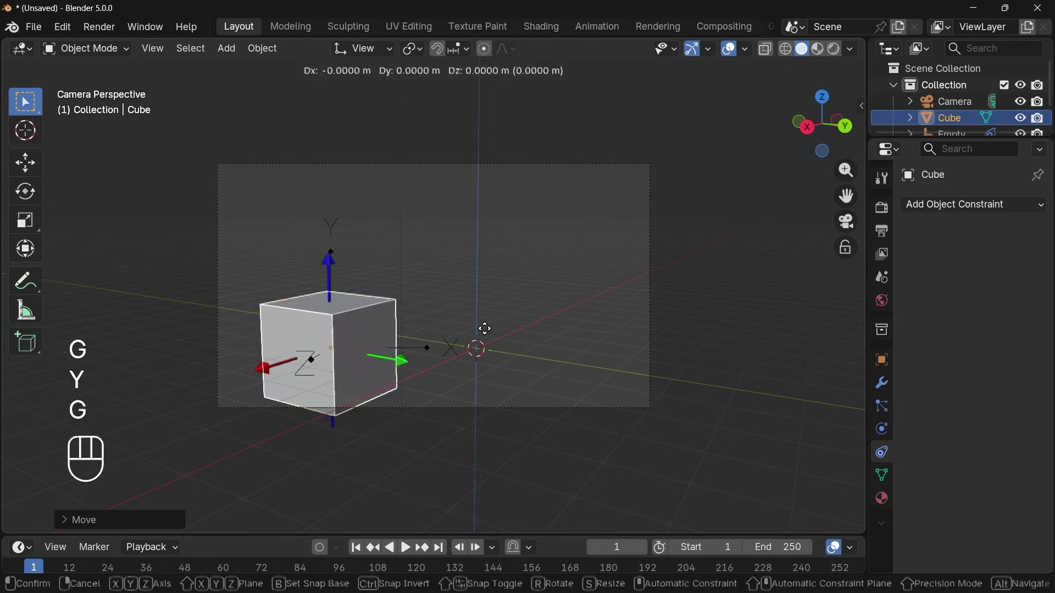
key(z)
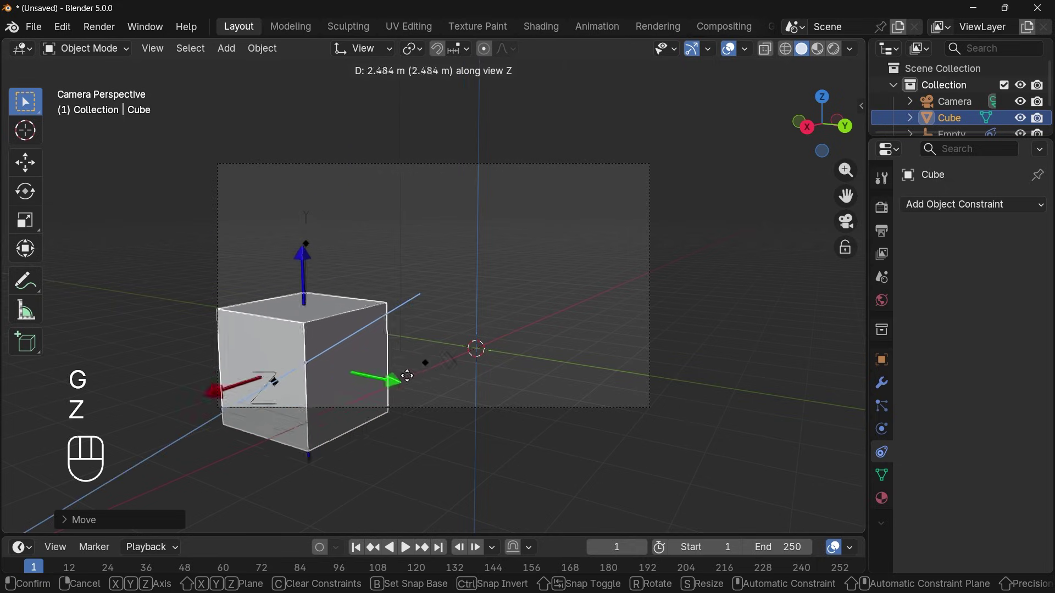
right_click(426, 358)
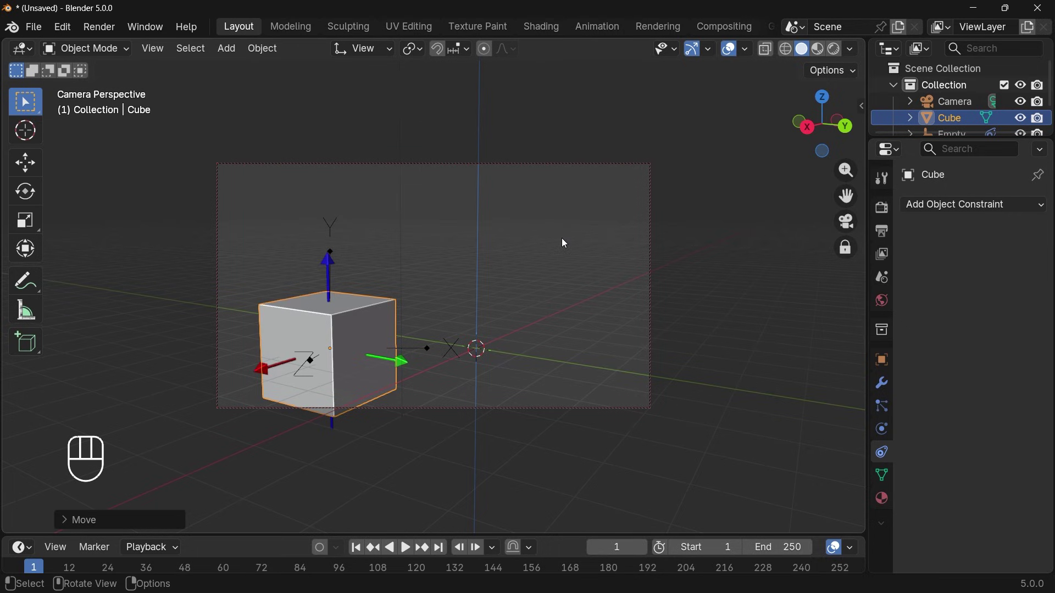
Step: Lock the camera to the view and swing it around the cube to a different angle
middle_drag(561, 239, 281, 289)
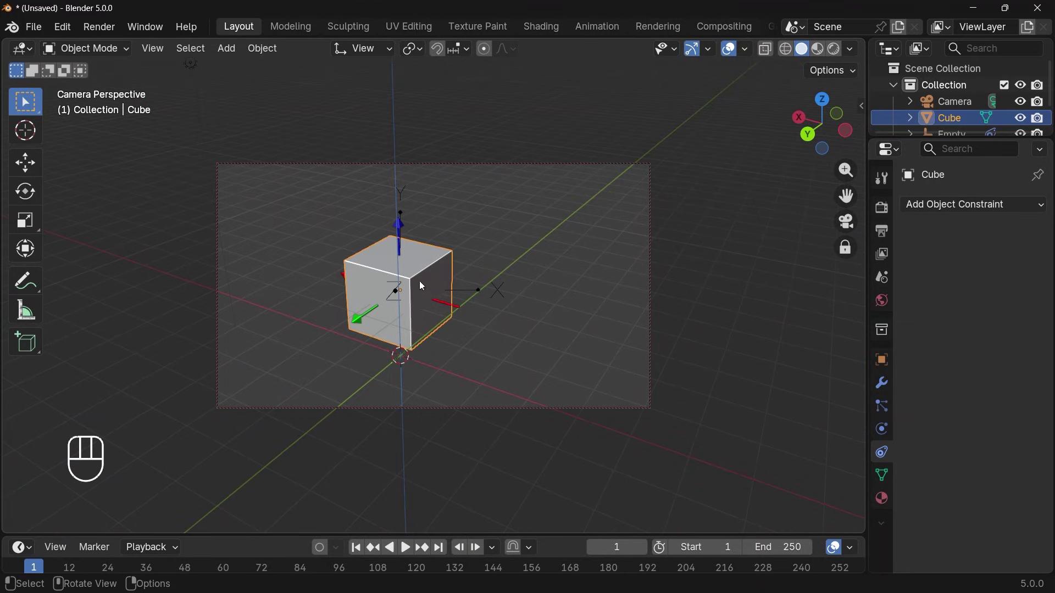
middle_drag(407, 297, 286, 327)
shift+middle_drag(532, 297, 506, 339)
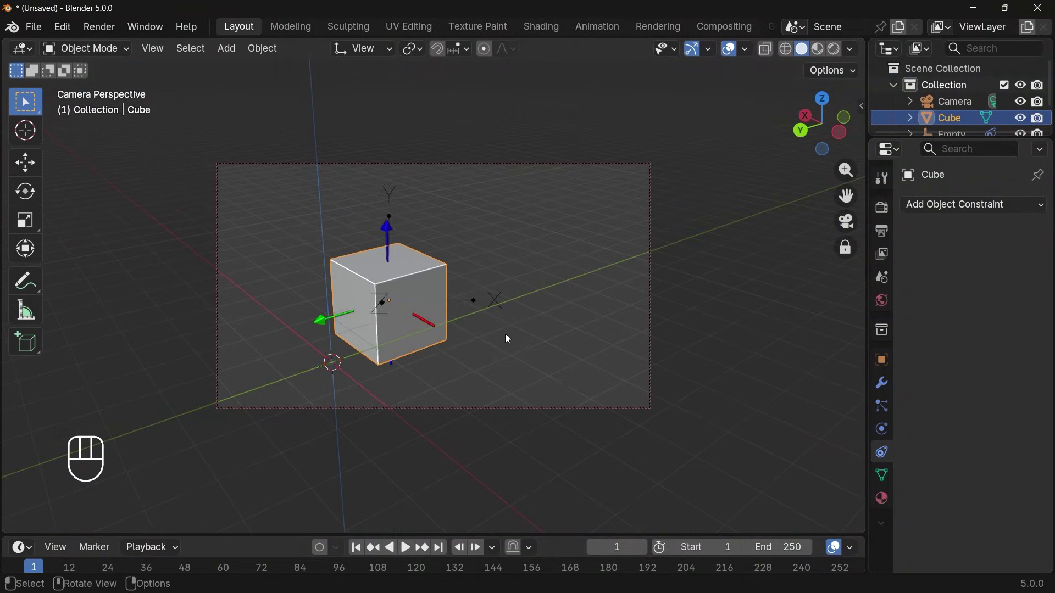
Step: Move the cube along view Y and along view X from the new camera angle
key(g)
key(y)
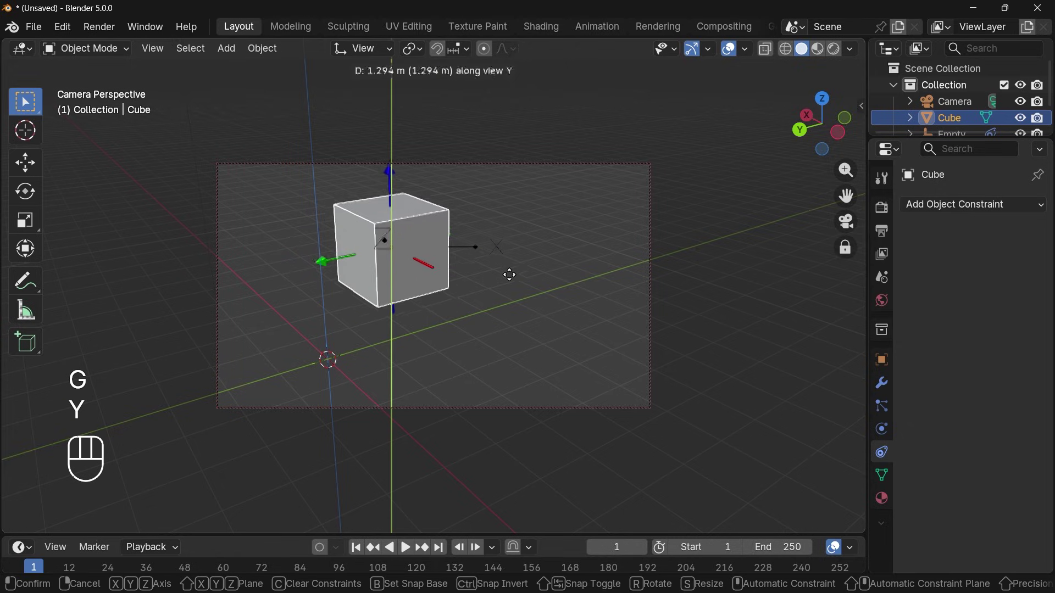
key(g)
key(x)
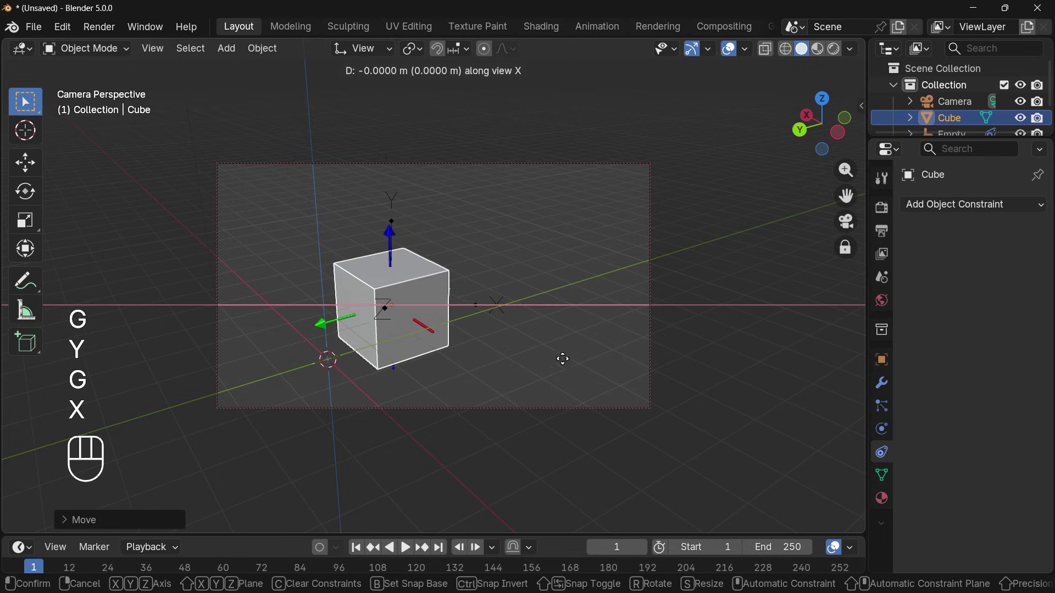
click(564, 359)
Step: Rotate the cube around the view Z axis
key(r)
key(z)
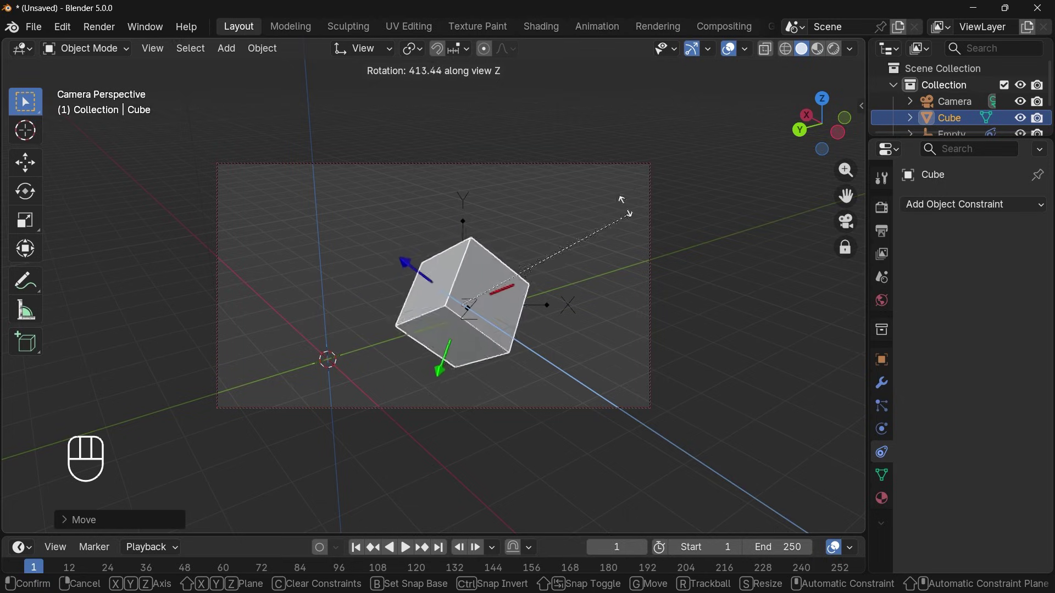
click(297, 264)
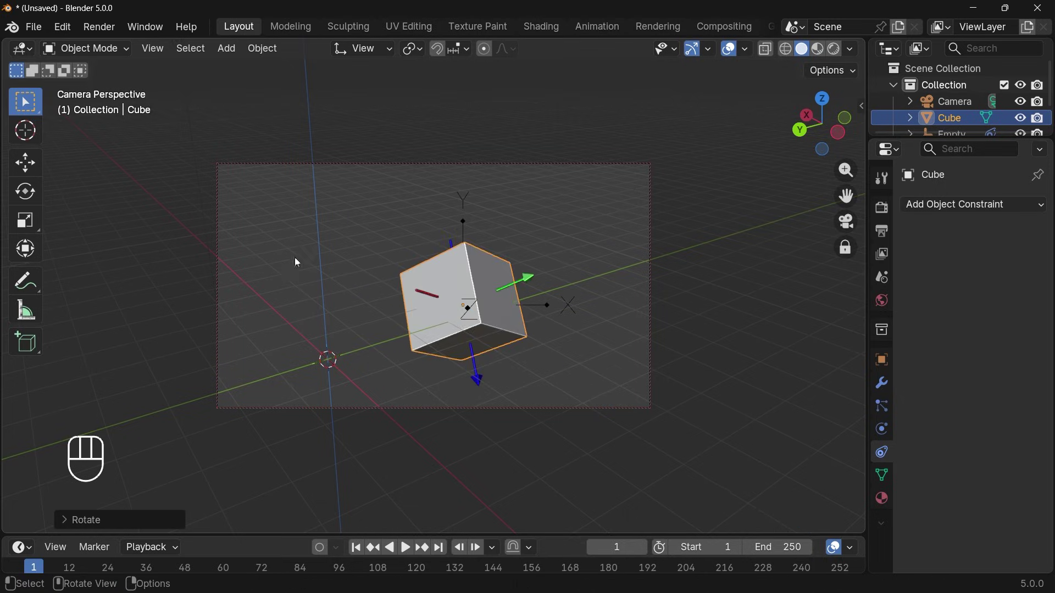
Step: Set the transform orientation to Cursor and activate the 3D Cursor tool
click(362, 49)
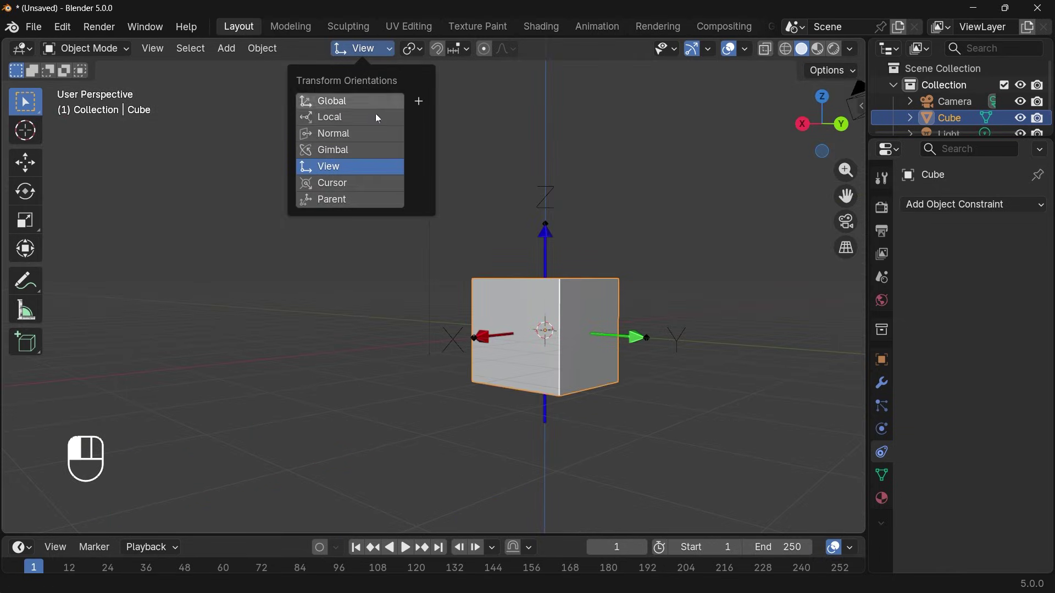
click(345, 185)
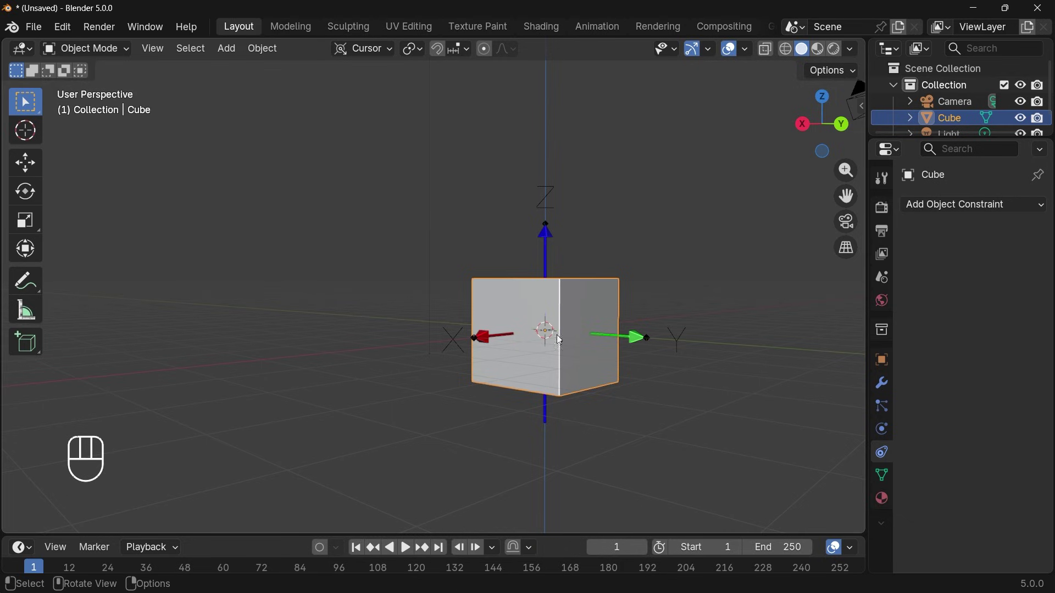
middle_drag(557, 334, 573, 331)
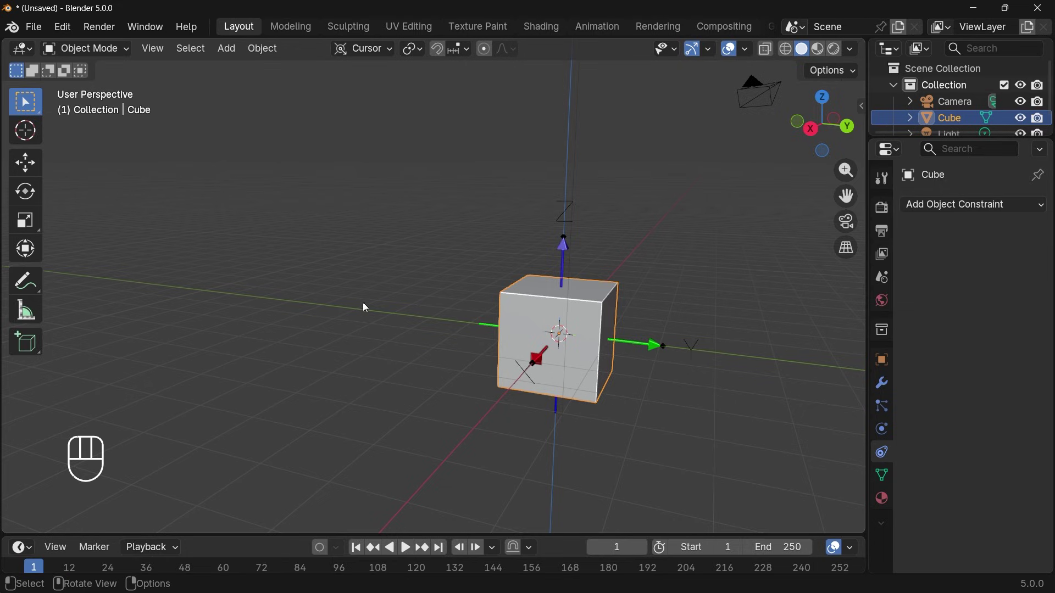
click(24, 132)
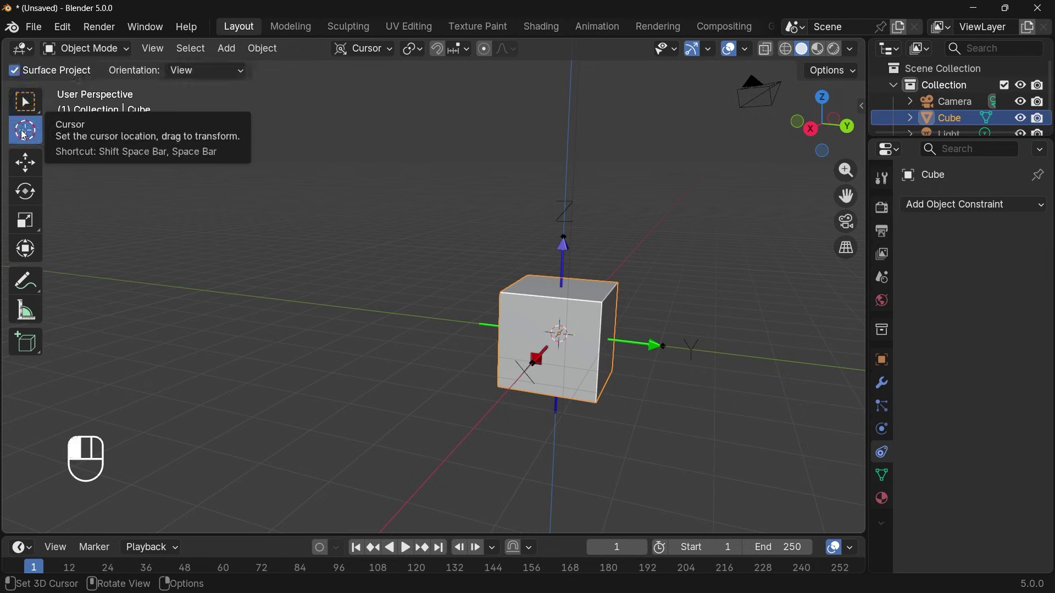
Step: Place the 3D cursor in empty space away from the cube and examine its axes from several angles
click(196, 205)
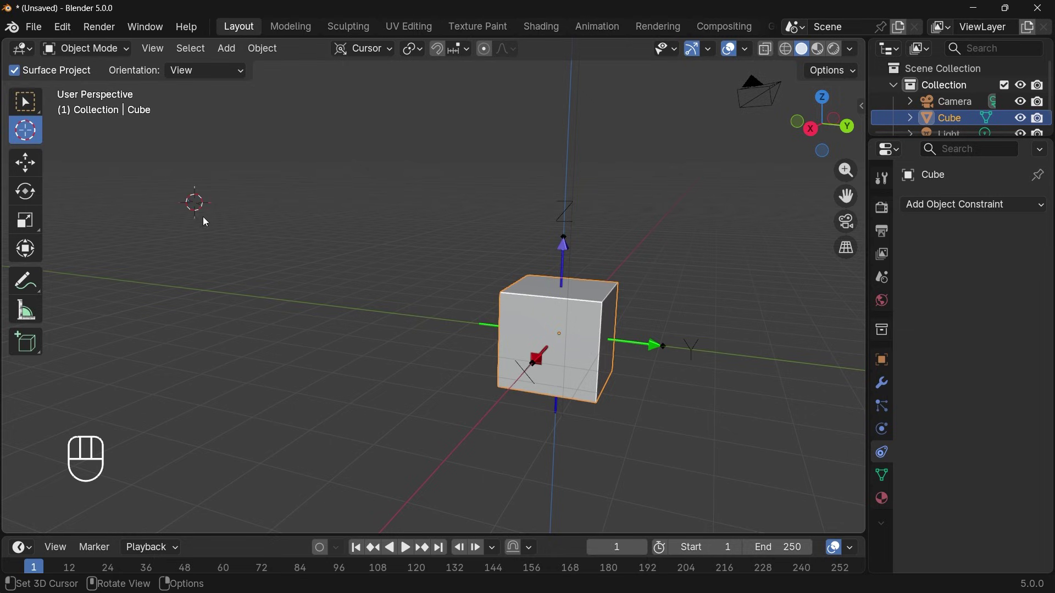
scroll(217, 226, up, 2)
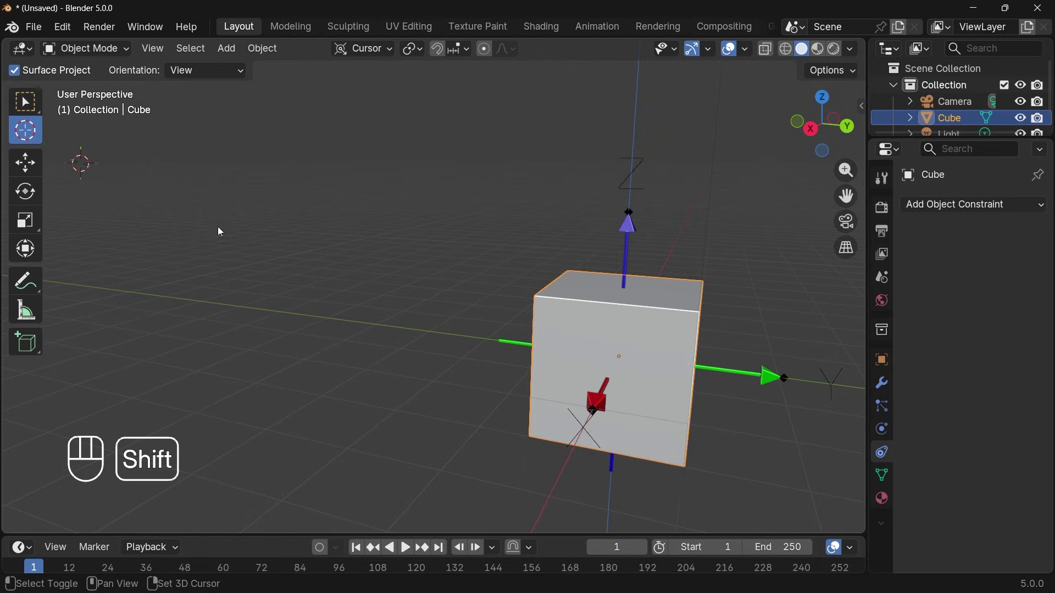
shift+middle_drag(218, 226, 341, 228)
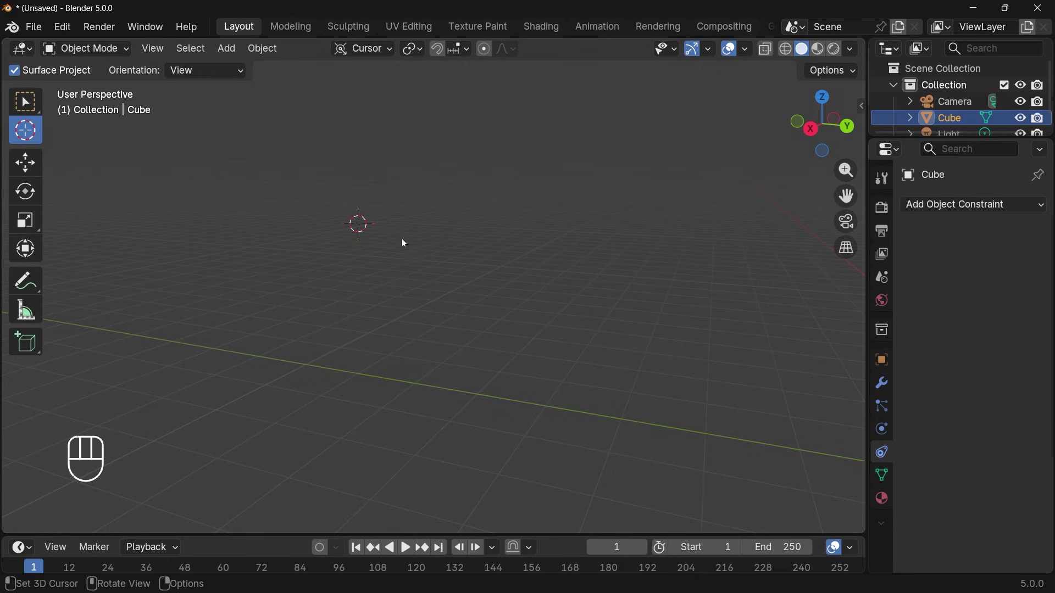
middle_drag(404, 242, 344, 225)
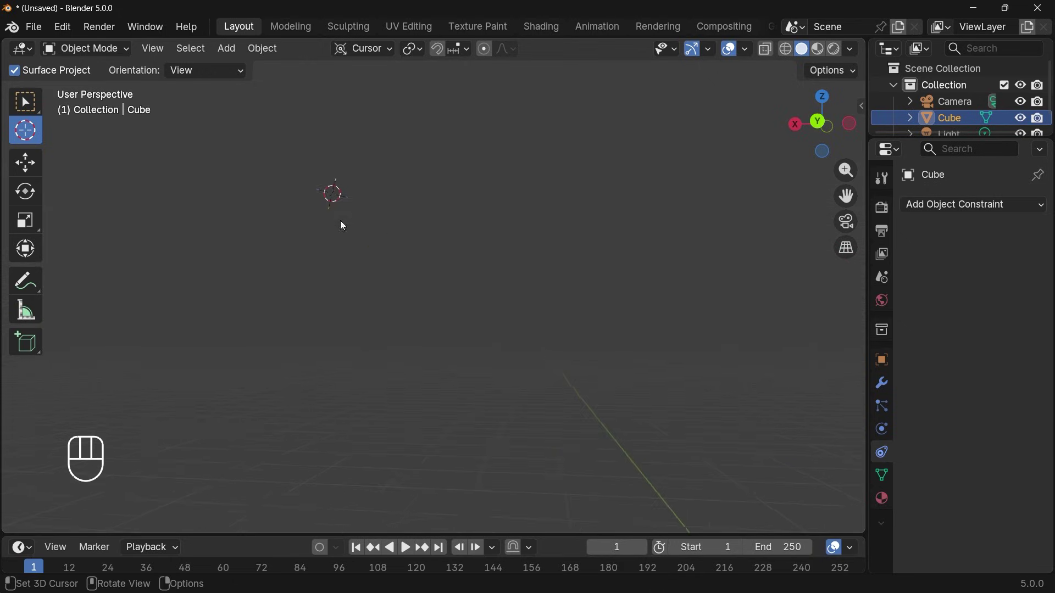
shift+middle_drag(299, 196, 328, 228)
middle_drag(408, 230, 470, 254)
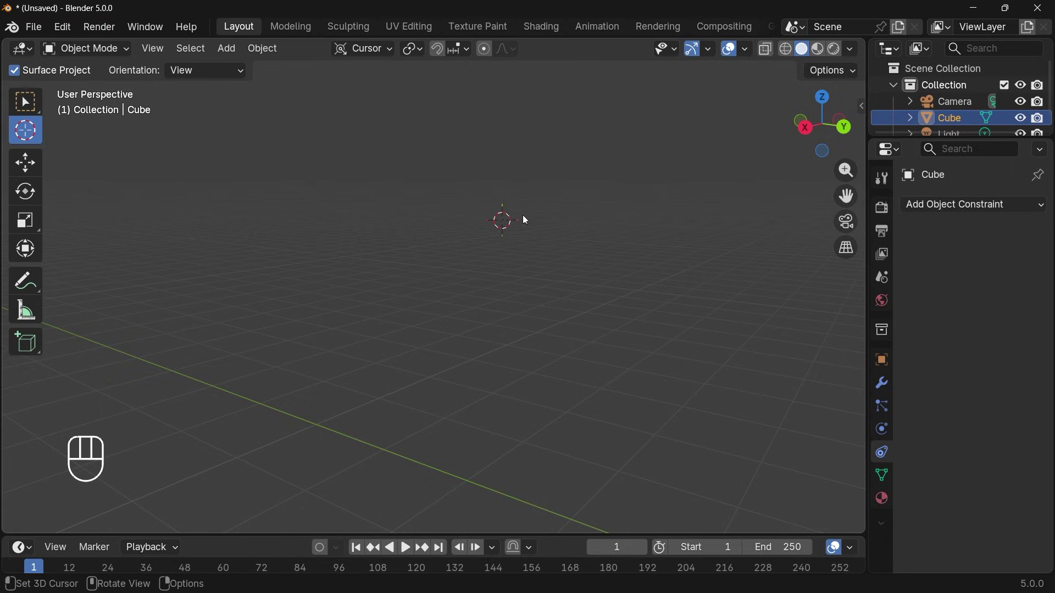
middle_drag(499, 228, 472, 200)
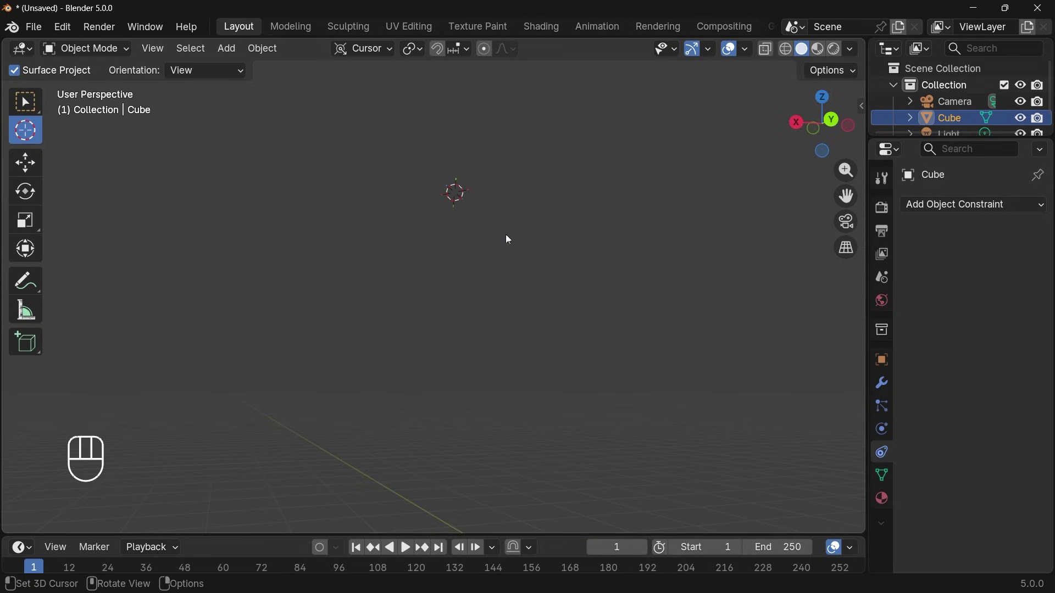
mouse_move(505, 234)
middle_down()
mouse_move(488, 232)
mouse_move(497, 228)
middle_up()
Step: Review the 3D cursor's location, rotation and rotation mode options, and check the list of transform orientations
key(n)
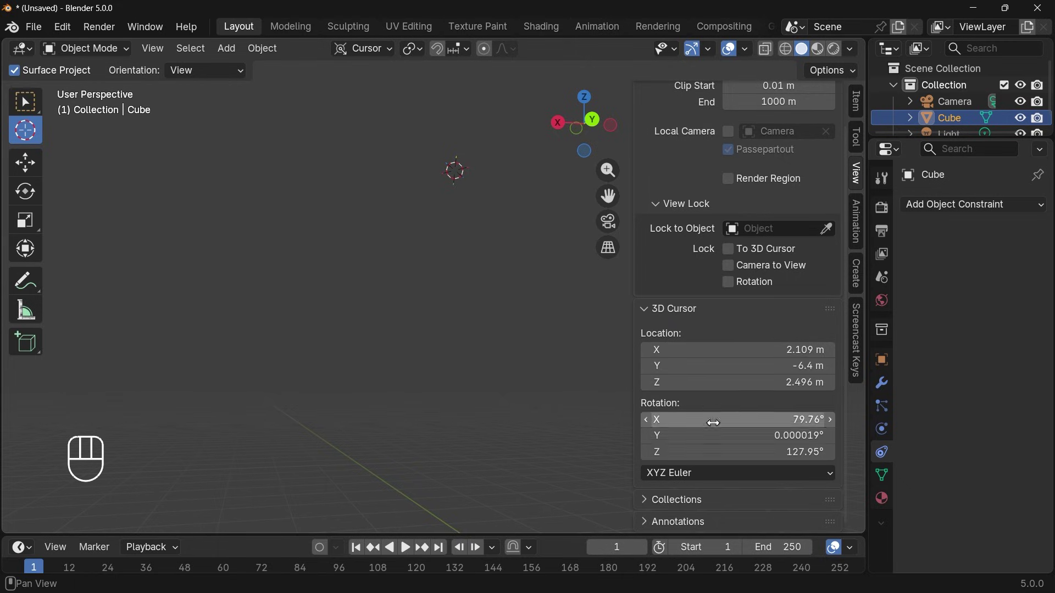
click(679, 471)
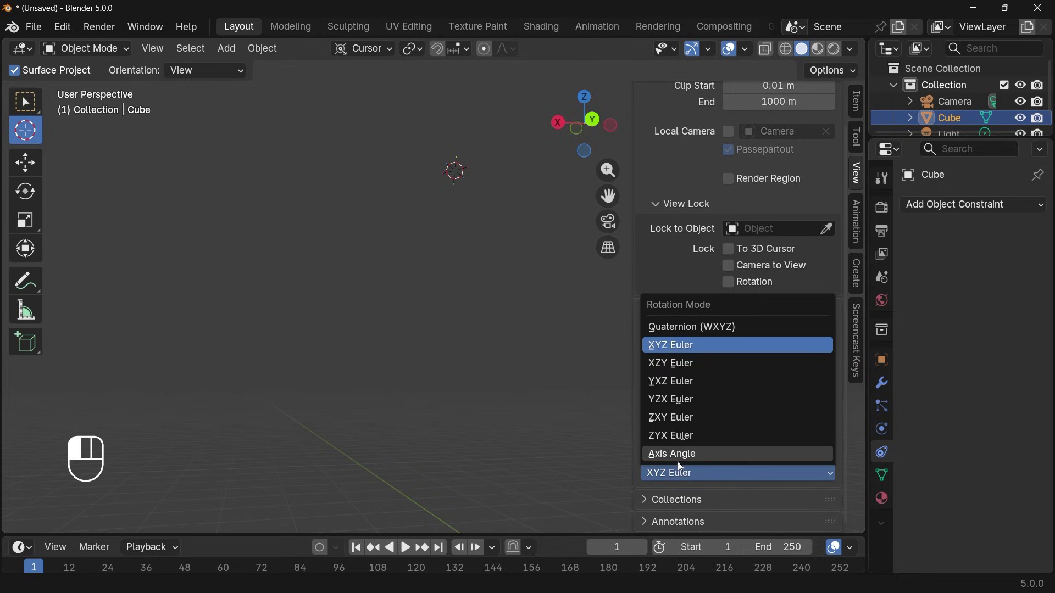
click(676, 472)
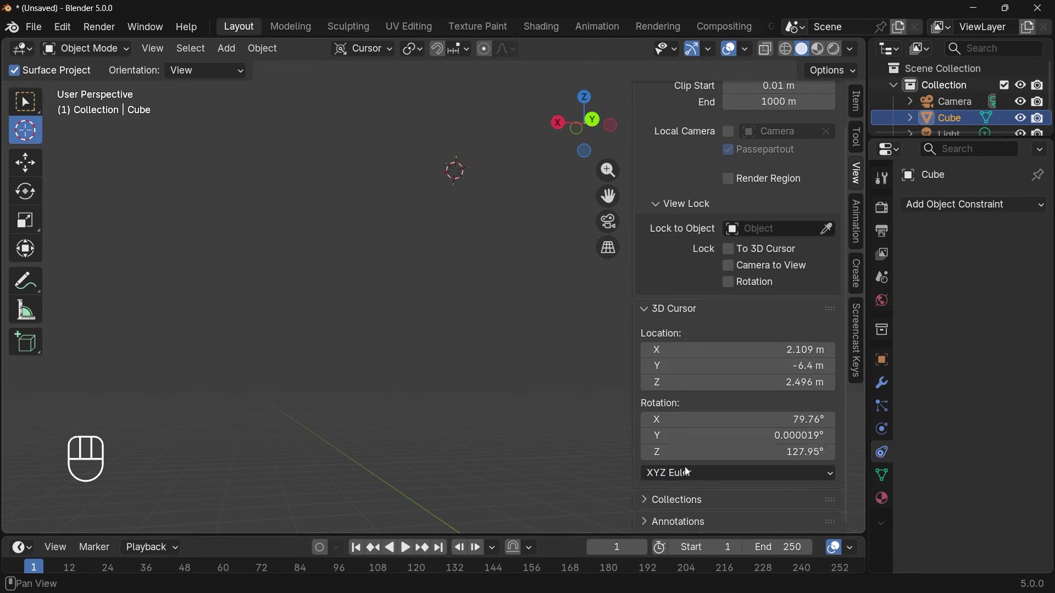
click(369, 48)
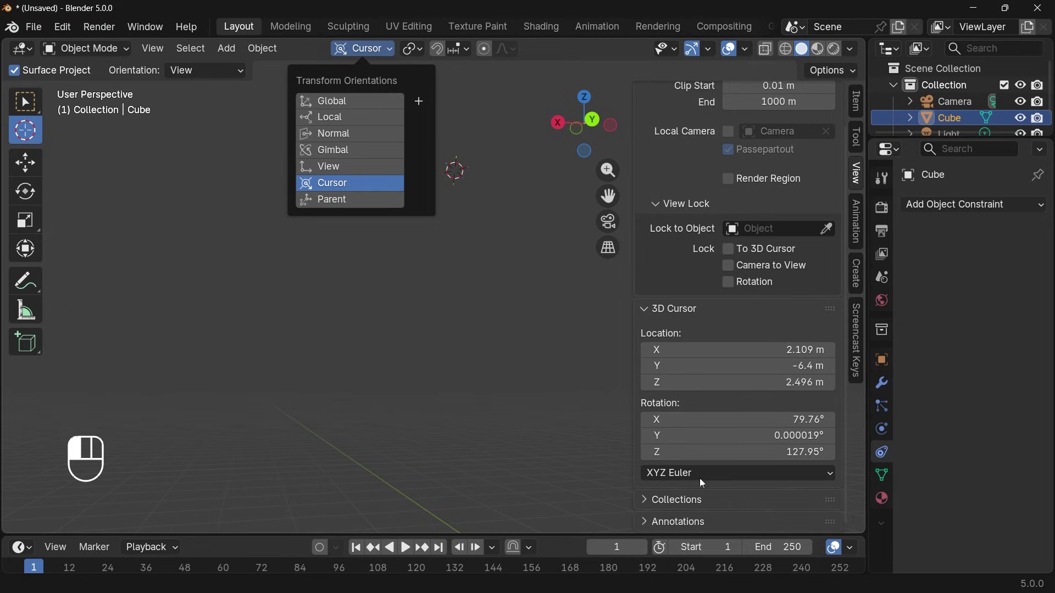
key(n)
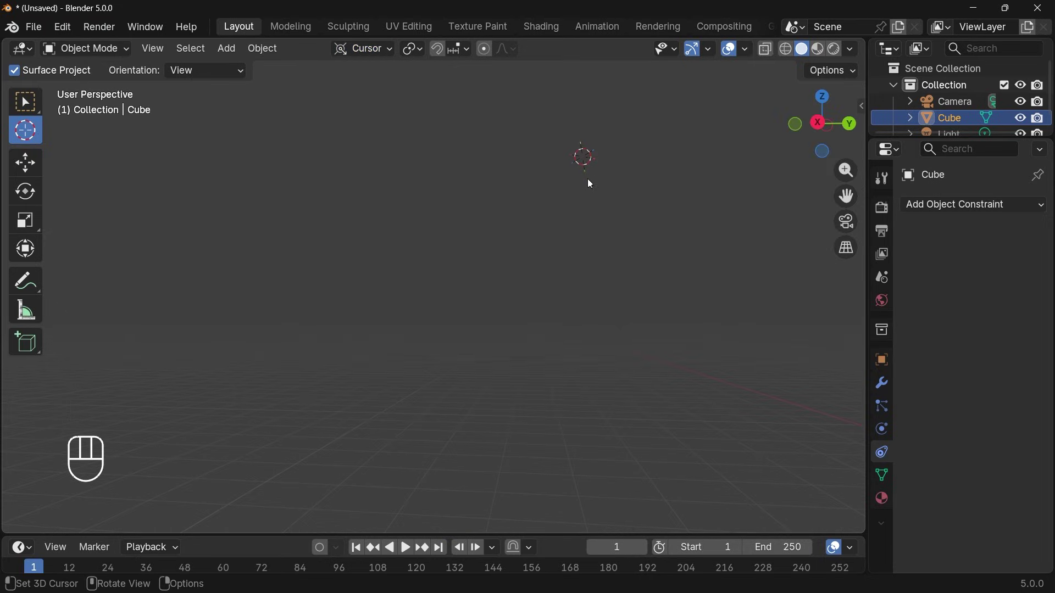
Step: Try moving the cube along the cursor Z axis, and cancel the move
scroll(619, 320, down, 6)
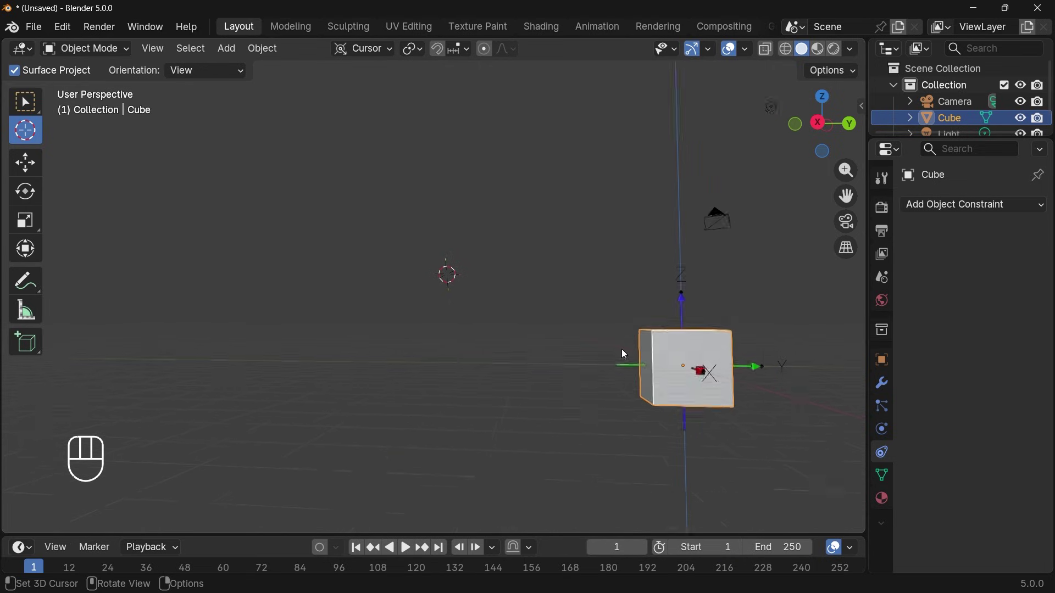
middle_drag(522, 336, 577, 314)
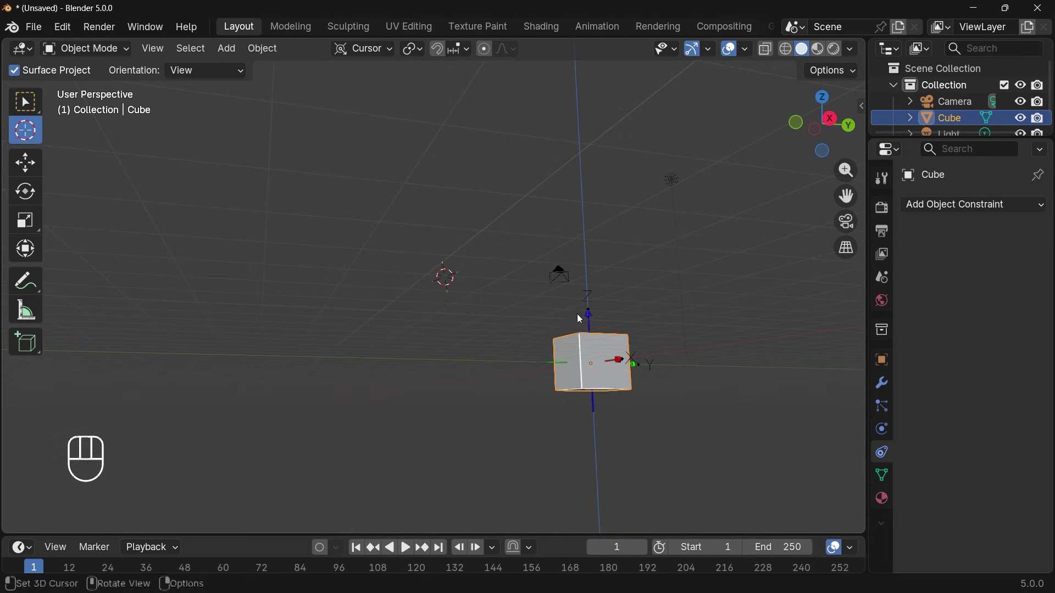
key(g)
key(z)
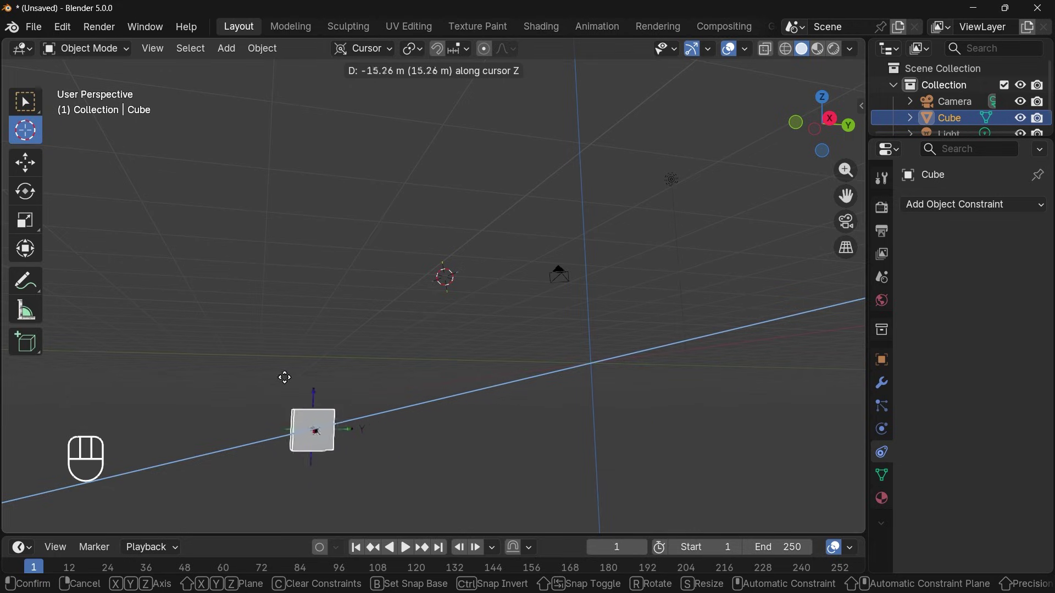
key(Escape)
Step: Move the cube a short distance along the cursor X axis
middle_drag(601, 365, 430, 351)
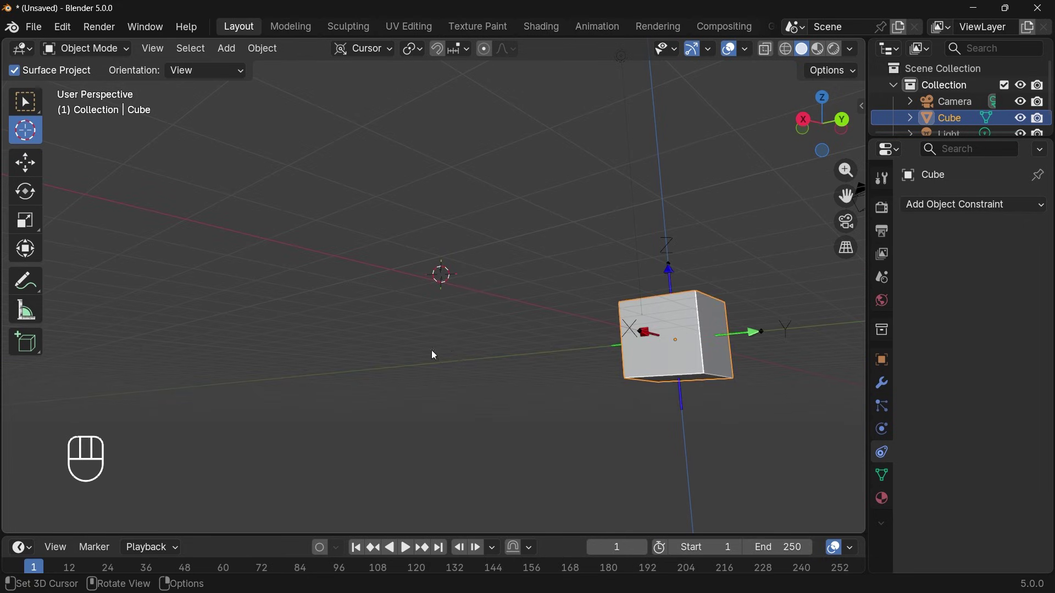
key(g)
key(x)
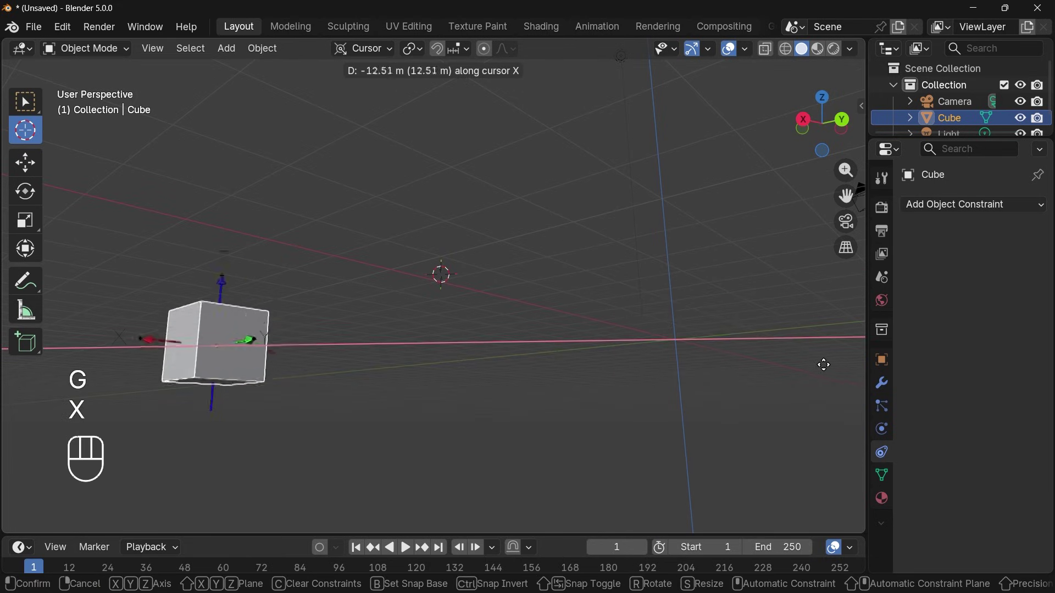
click(410, 295)
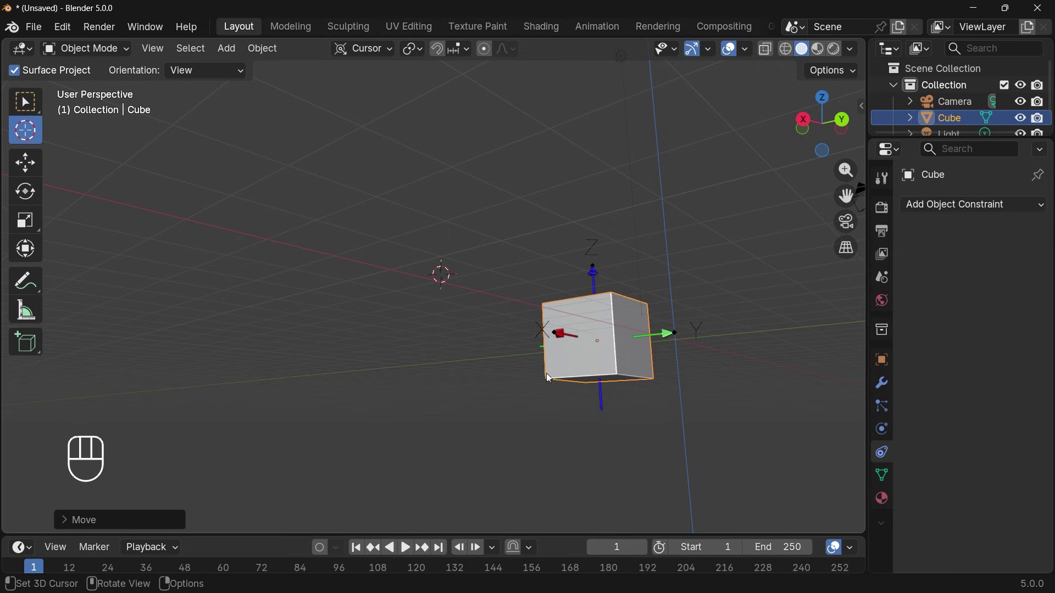
Step: Rotate the cube about -87° around the cursor X axis, and apply a very slight rotation around cursor Y
key(r)
key(x)
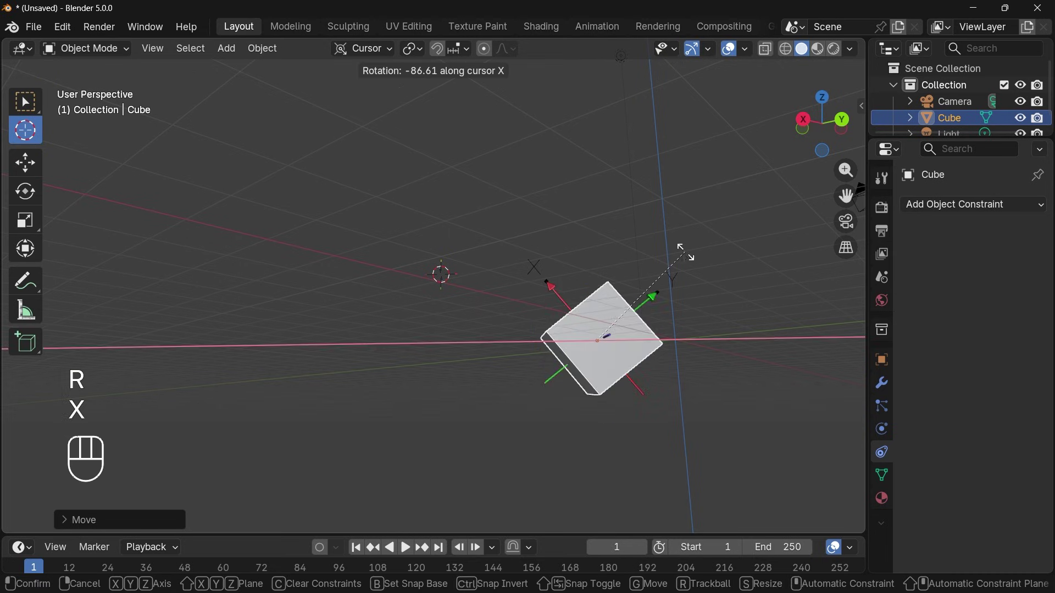
click(685, 252)
middle_drag(655, 290, 677, 377)
key(r)
key(y)
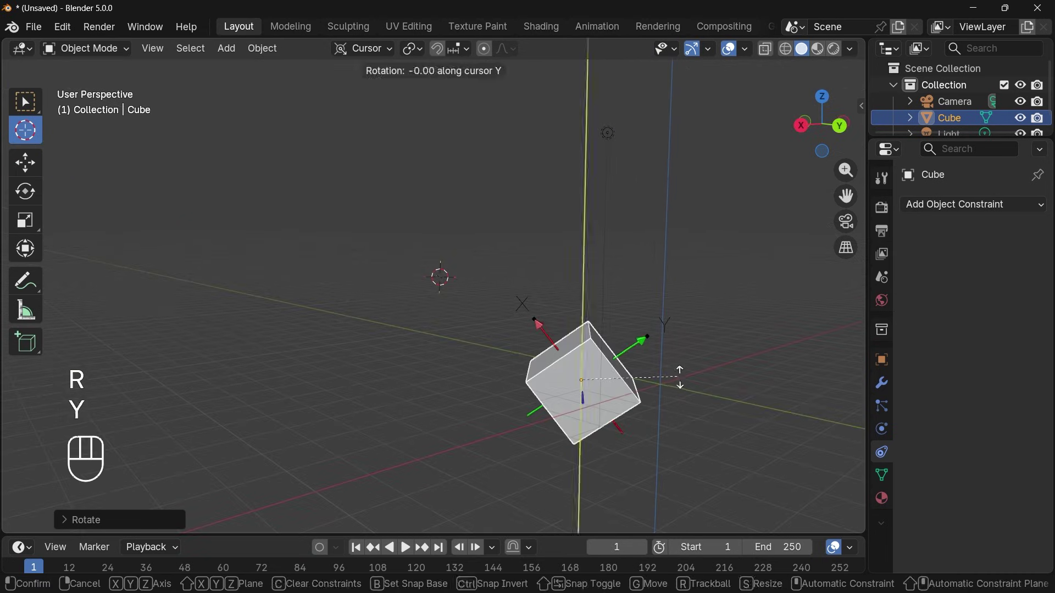
click(699, 370)
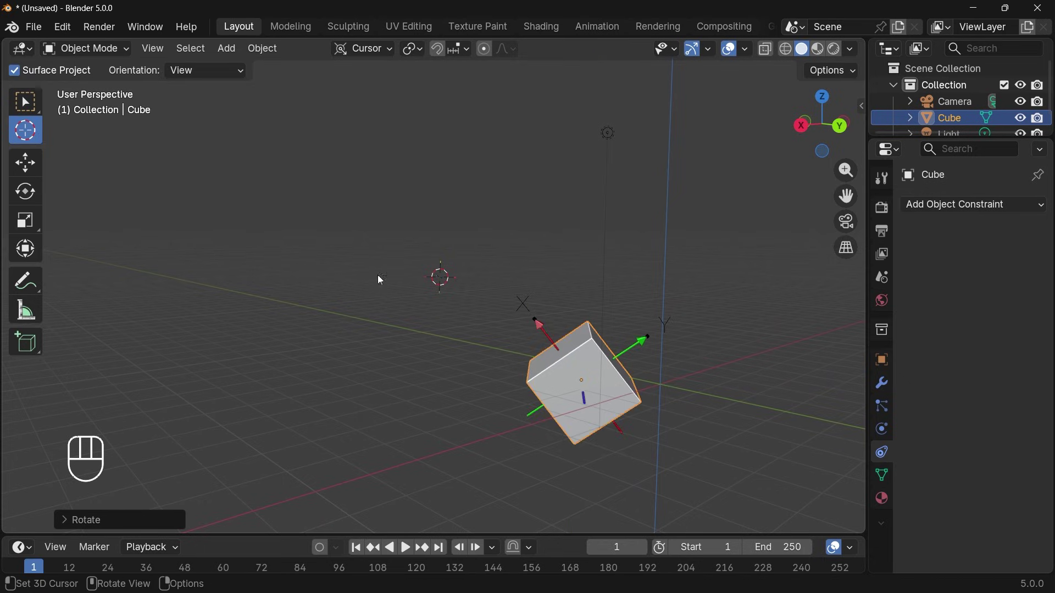
Step: Change the 3D cursor's location to about 5.2, -3.7, 3 m and its rotation to about 306°, 481°, 213°, and activate the Select Box tool
key(n)
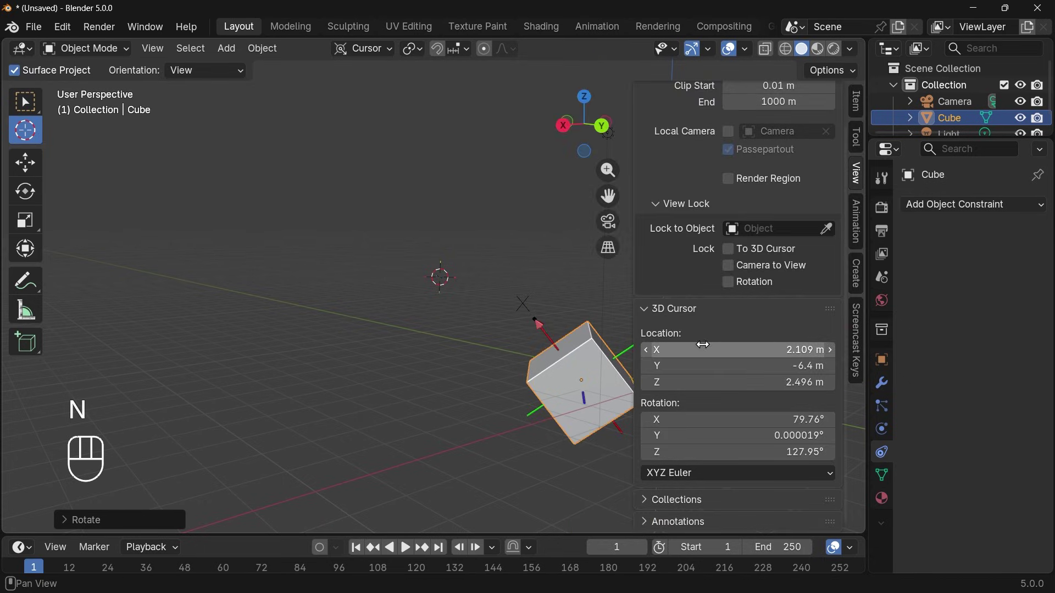
drag(709, 420, 739, 452)
key(n)
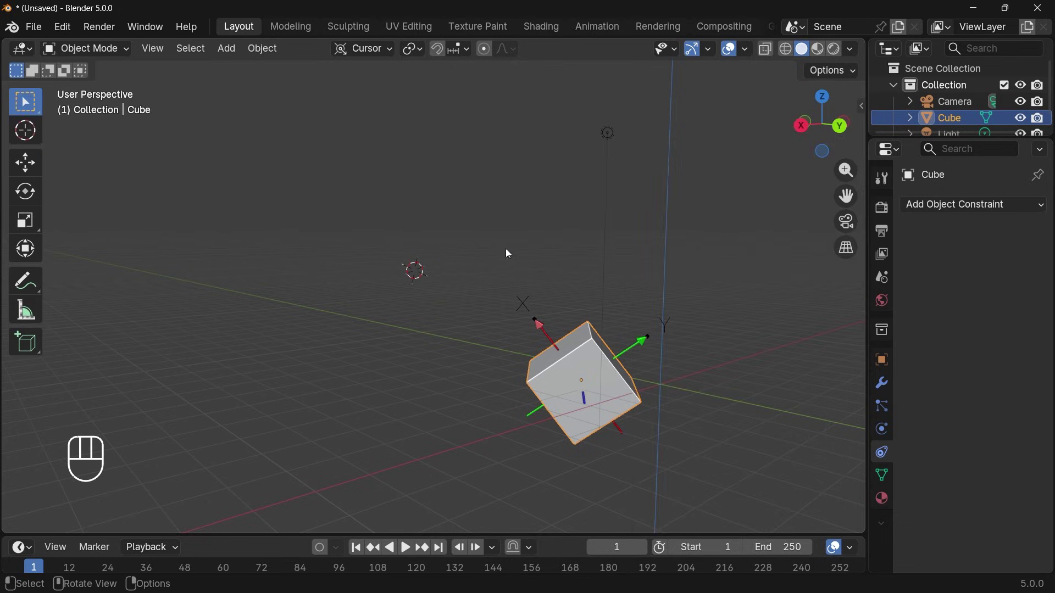
Step: Move the cube along the rotated cursor's X axis, switching the constraint from cursor Z
key(g)
key(z)
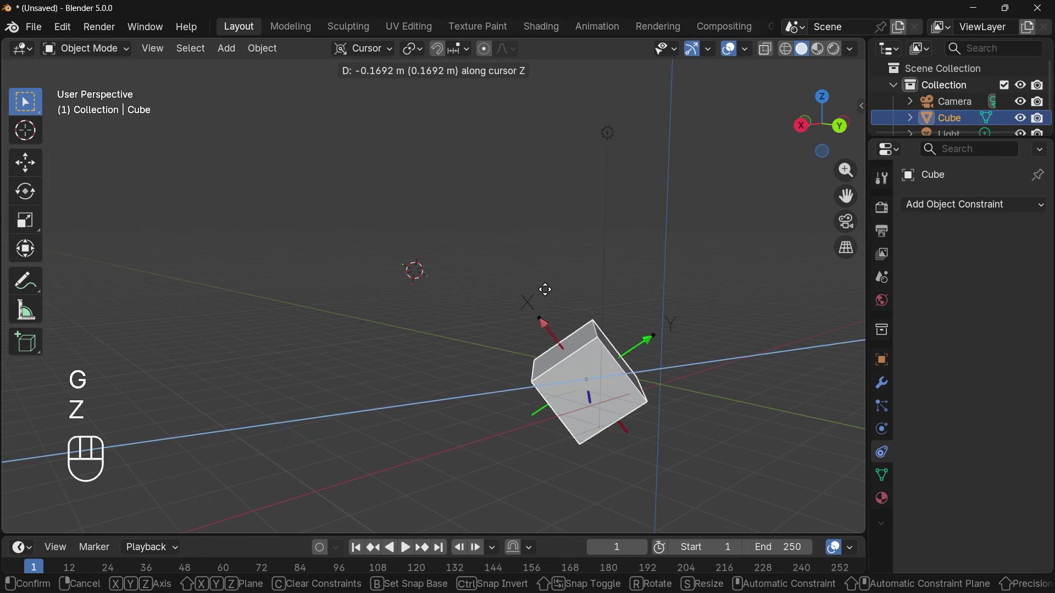
key(x)
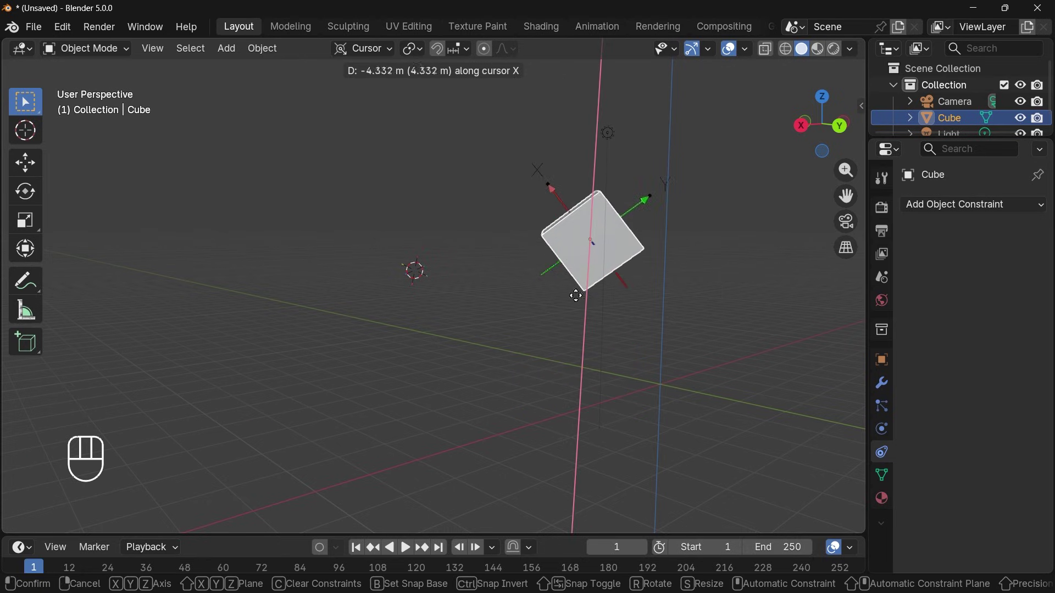
click(586, 303)
Step: Examine the cube and the rotated 3D cursor from several angles, and review the orientation options and cursor rotation values
middle_drag(446, 279, 538, 157)
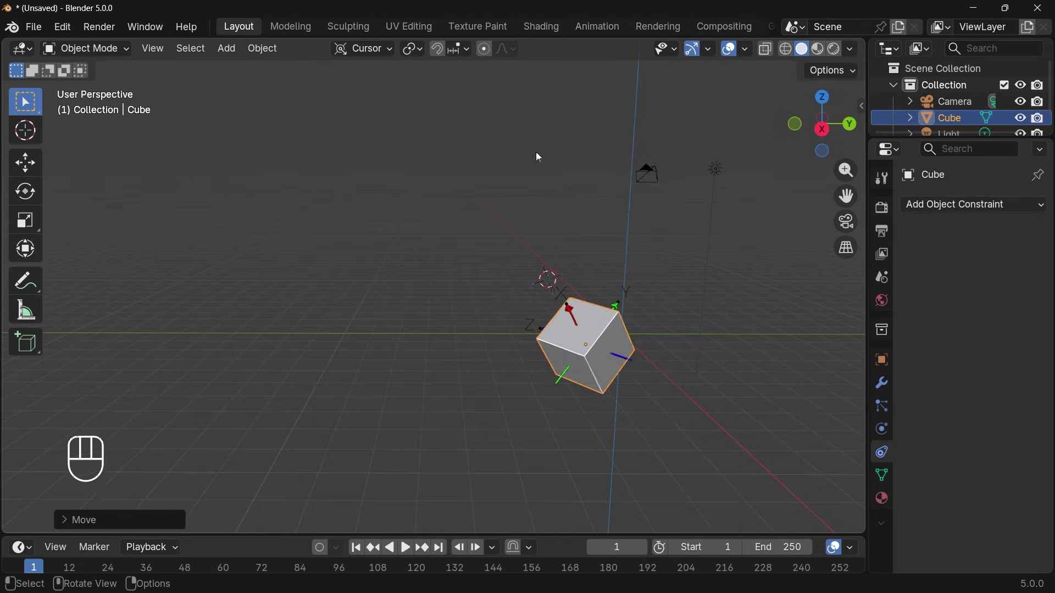
middle_drag(604, 315, 470, 296)
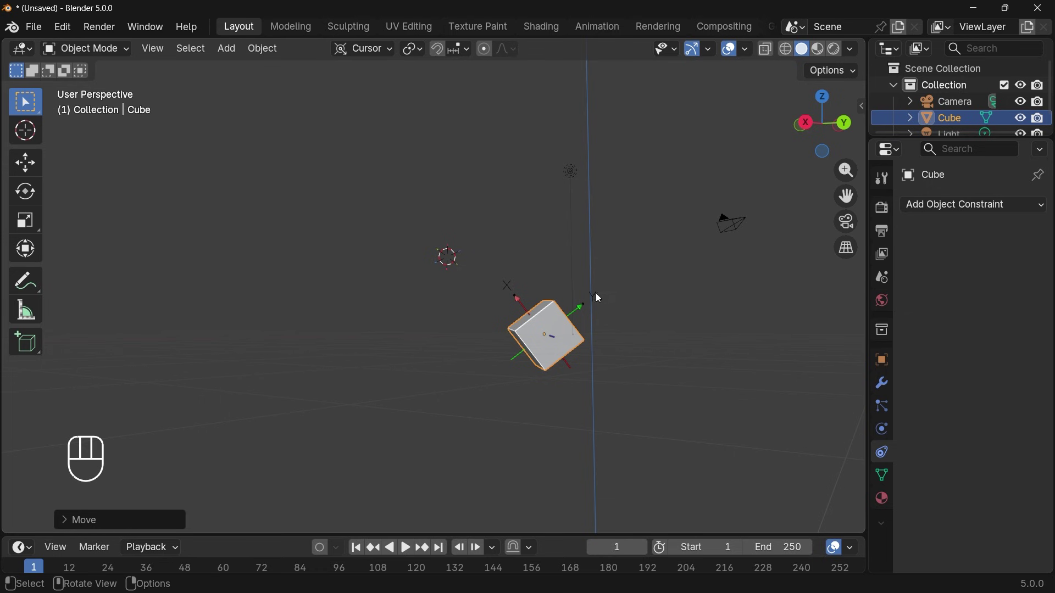
middle_drag(549, 371, 542, 268)
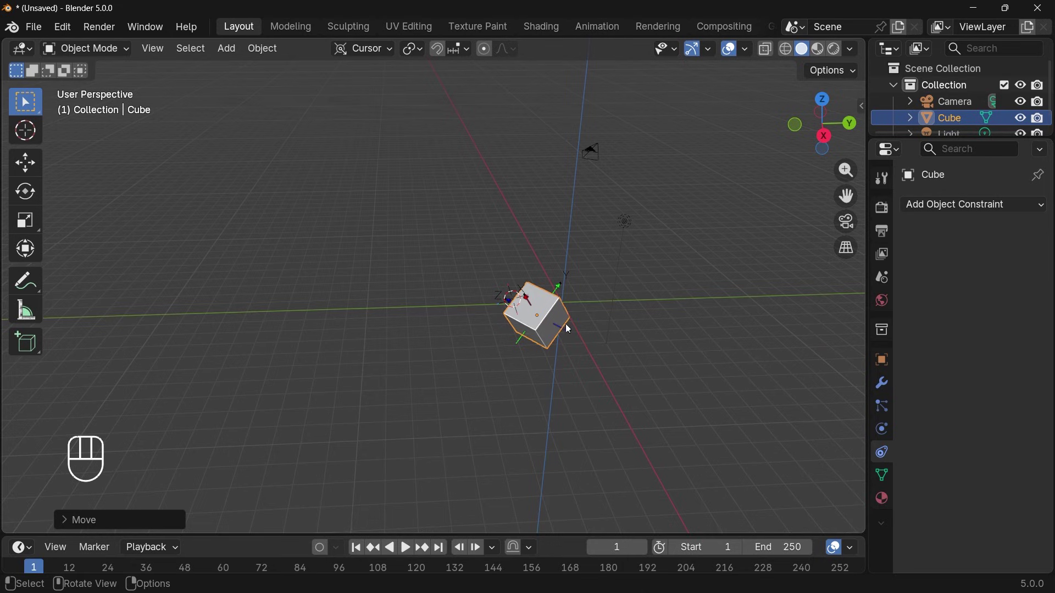
click(362, 48)
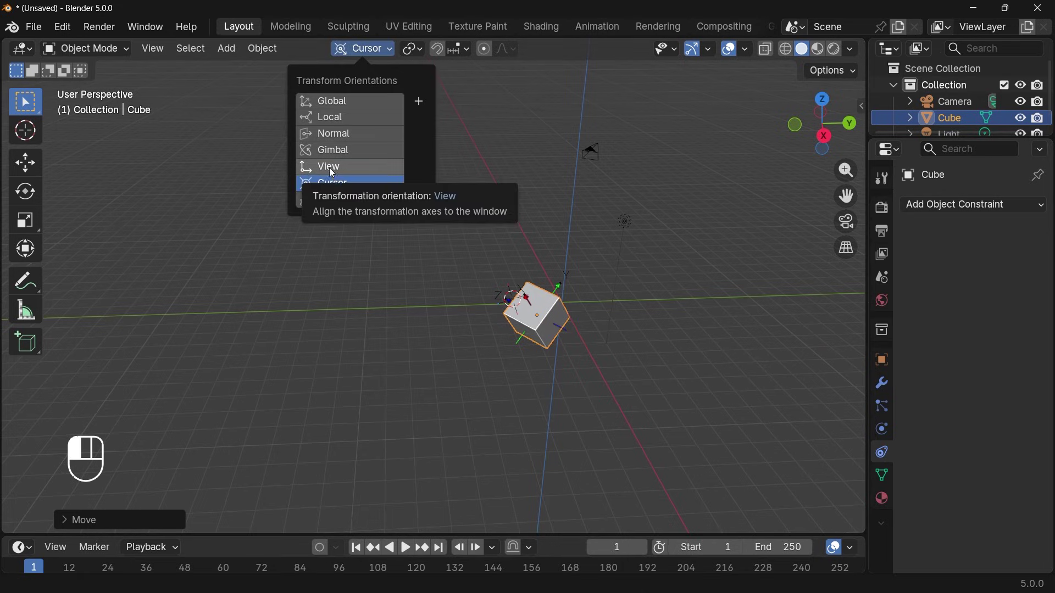
middle_drag(622, 290, 471, 268)
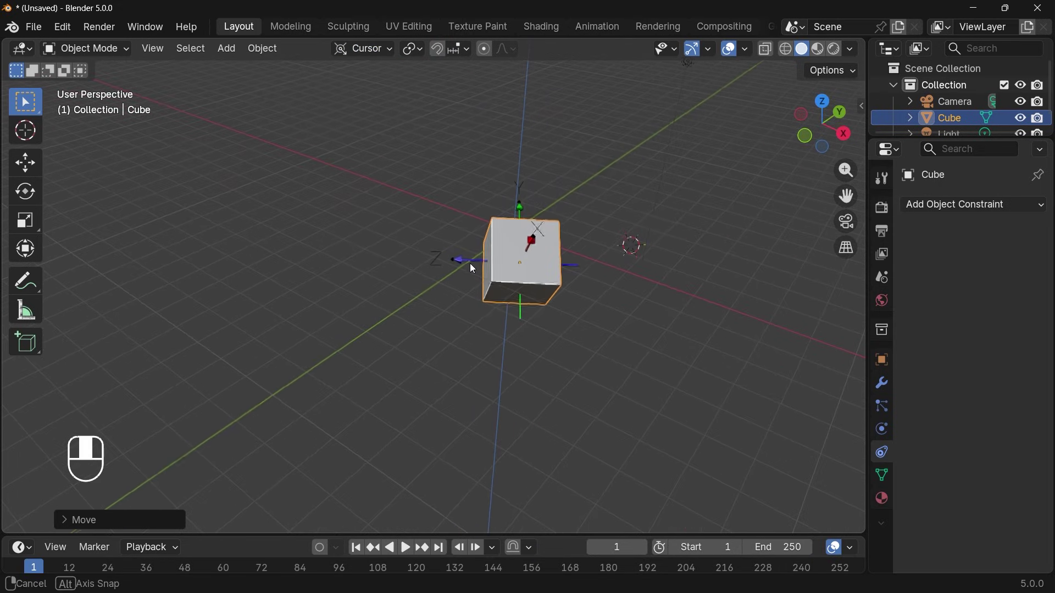
mouse_move(562, 278)
middle_down()
mouse_move(544, 291)
mouse_move(565, 279)
middle_up()
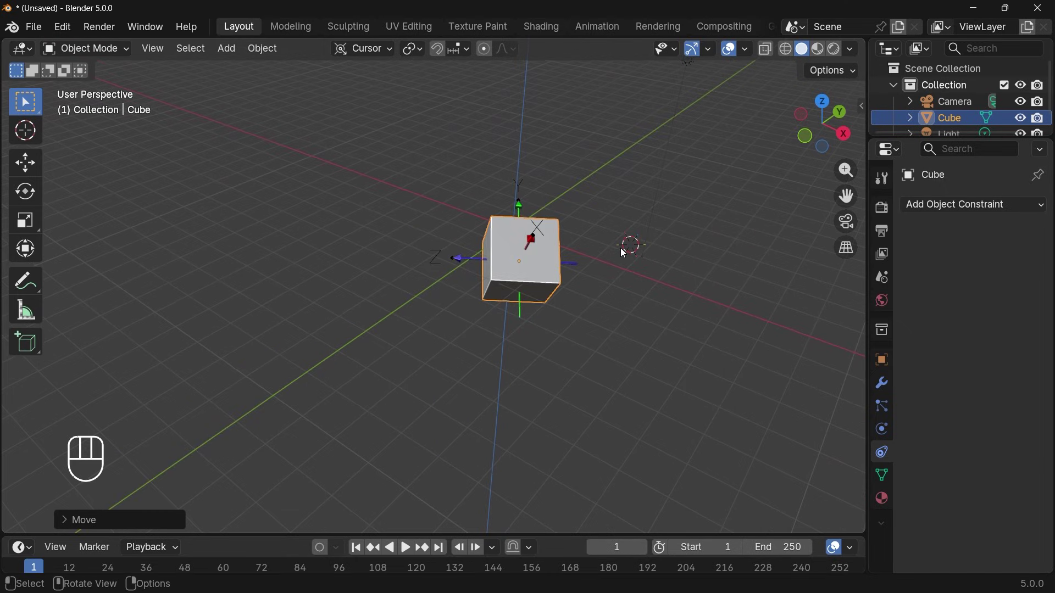
click(631, 258)
key(n)
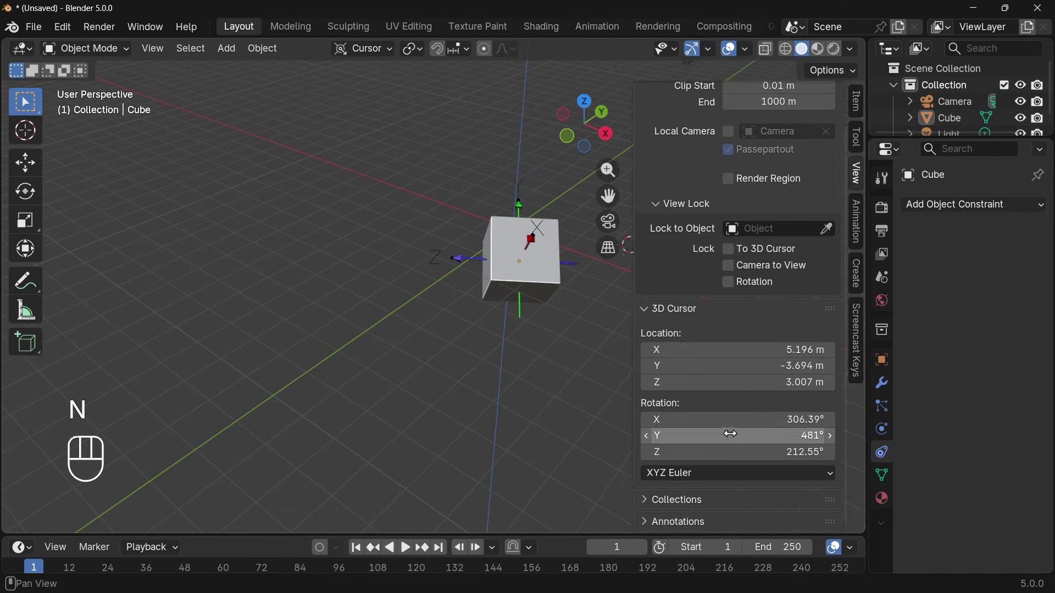
key(n)
Step: Reselect the cube and move it along the cursor Y axis
middle_drag(539, 347, 437, 271)
click(313, 337)
key(g)
key(y)
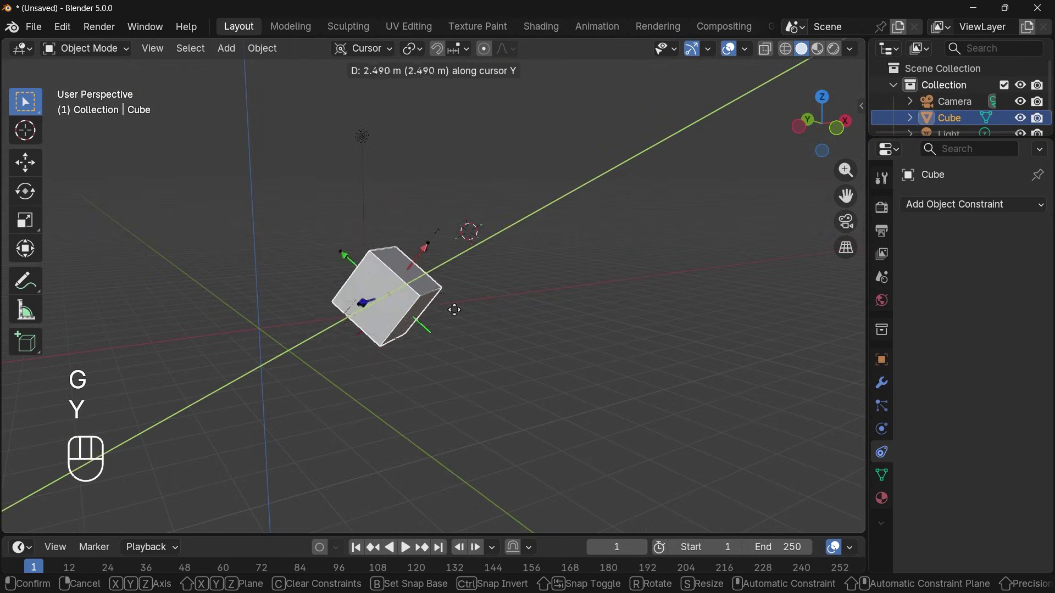
click(473, 317)
Step: Clear the cube's location and rotation, and set the transform orientation to Parent
key(alt+g)
key(alt+r)
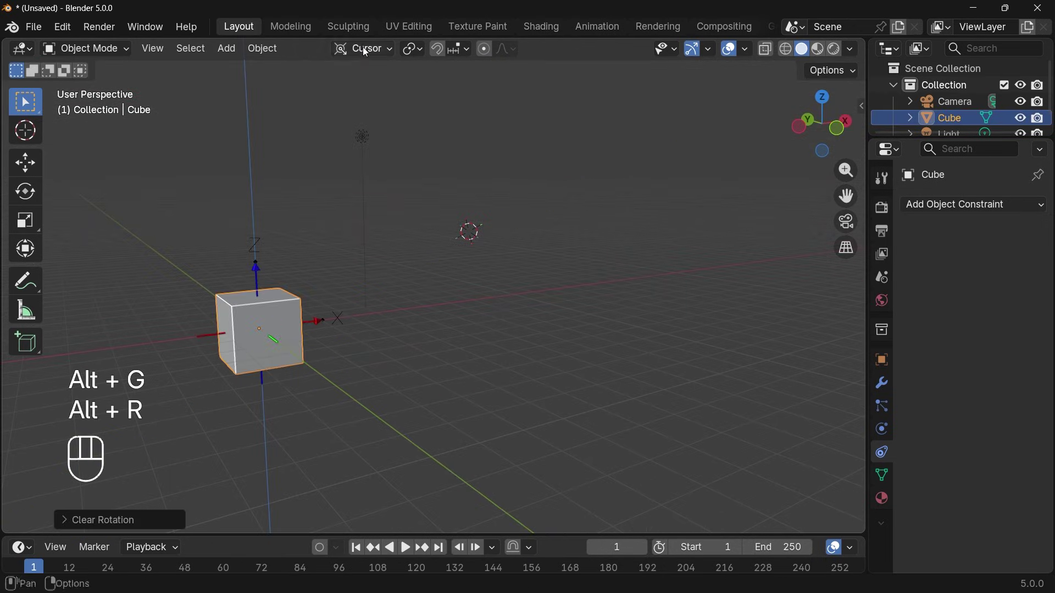
click(362, 49)
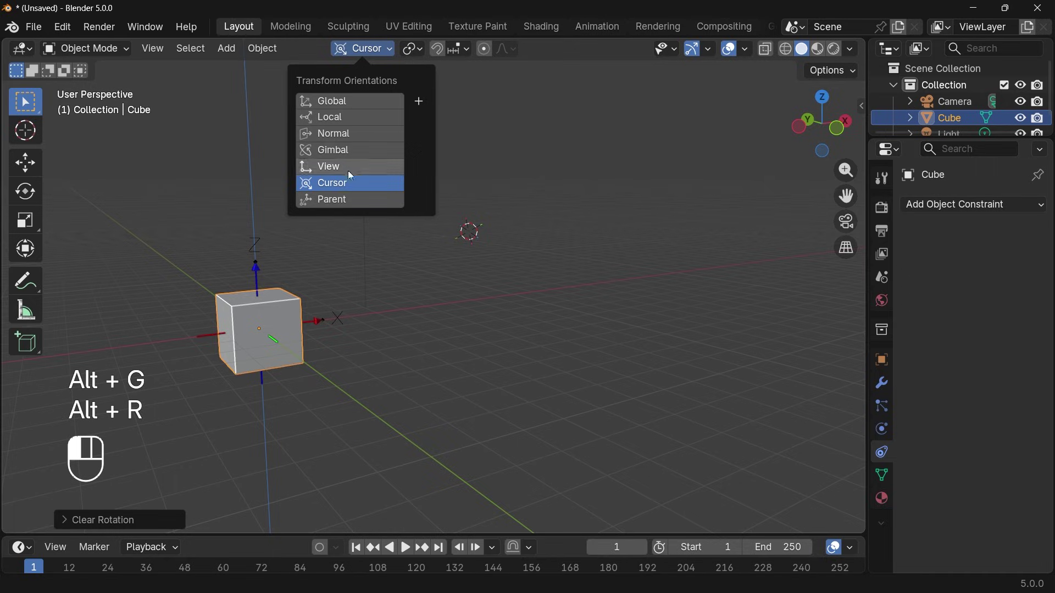
click(345, 201)
click(360, 47)
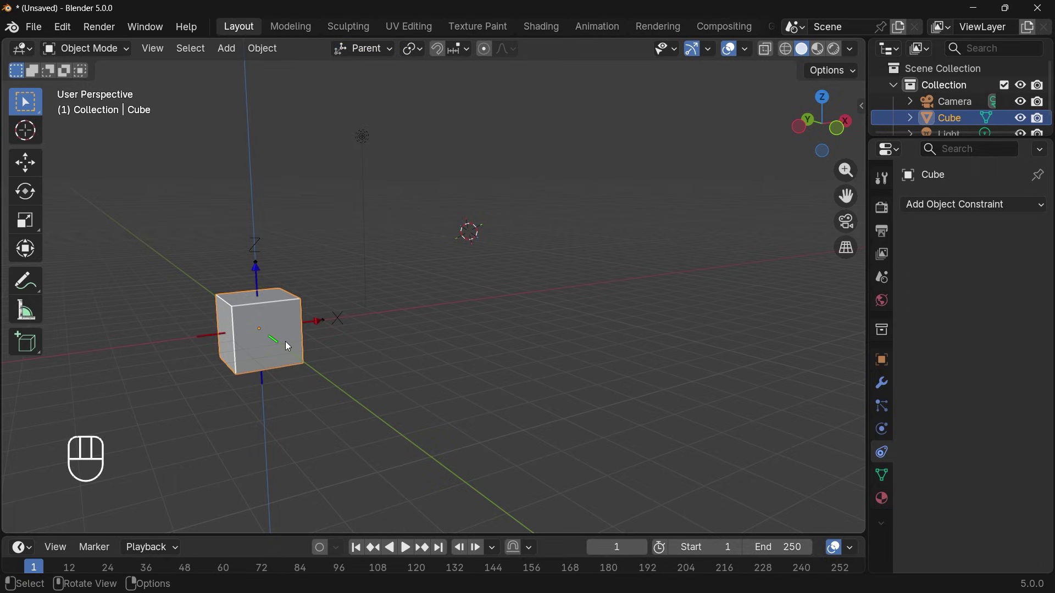
Step: Parent the second cube to the cube at the world origin, and select the child cube
drag(206, 268, 252, 267)
drag(353, 380, 348, 388)
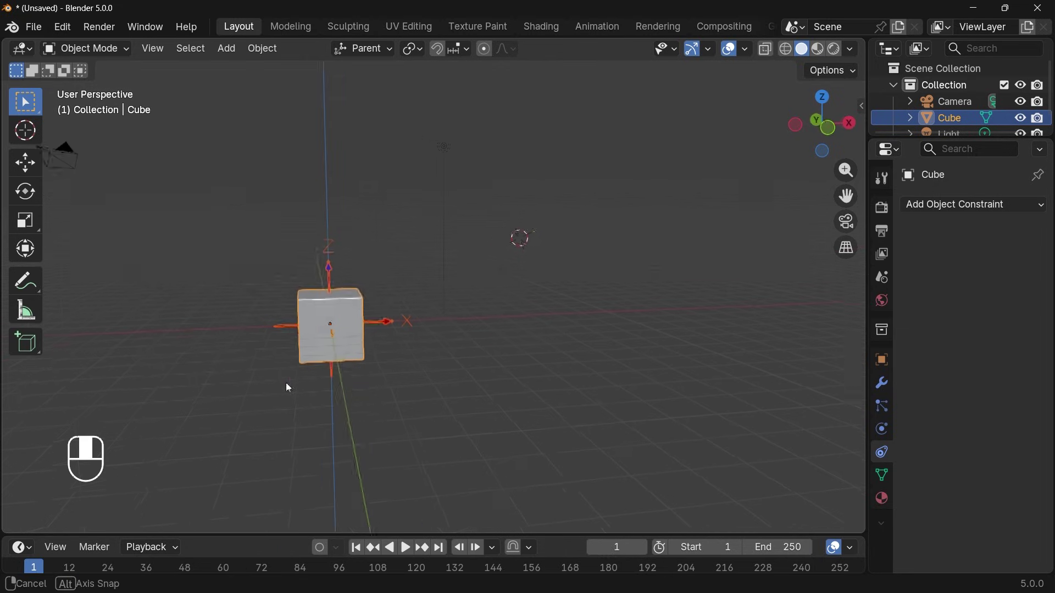
key(ctrl+p)
click(324, 317)
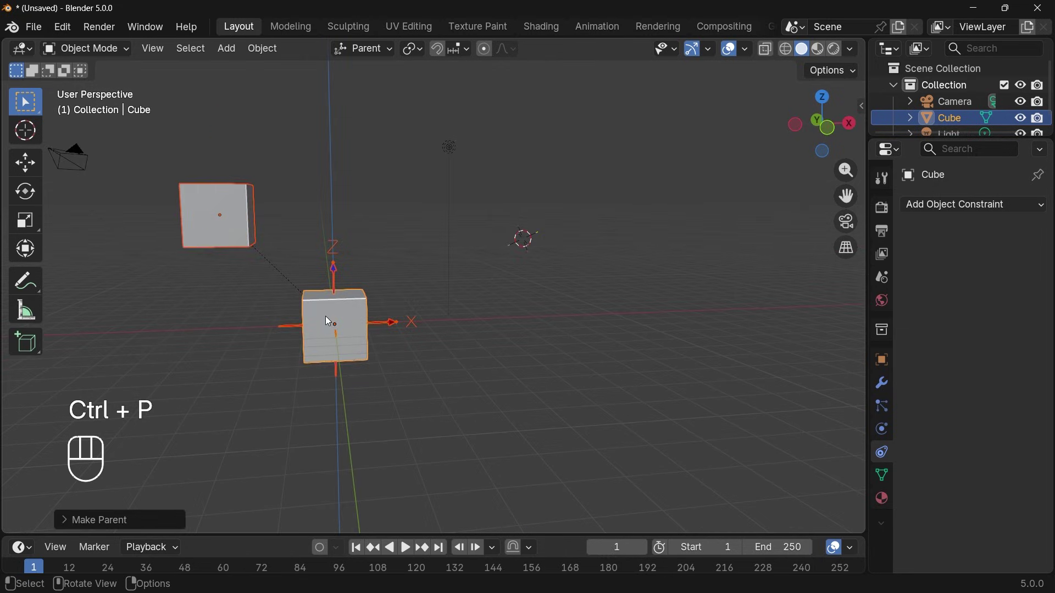
click(230, 214)
middle_drag(313, 189, 357, 275)
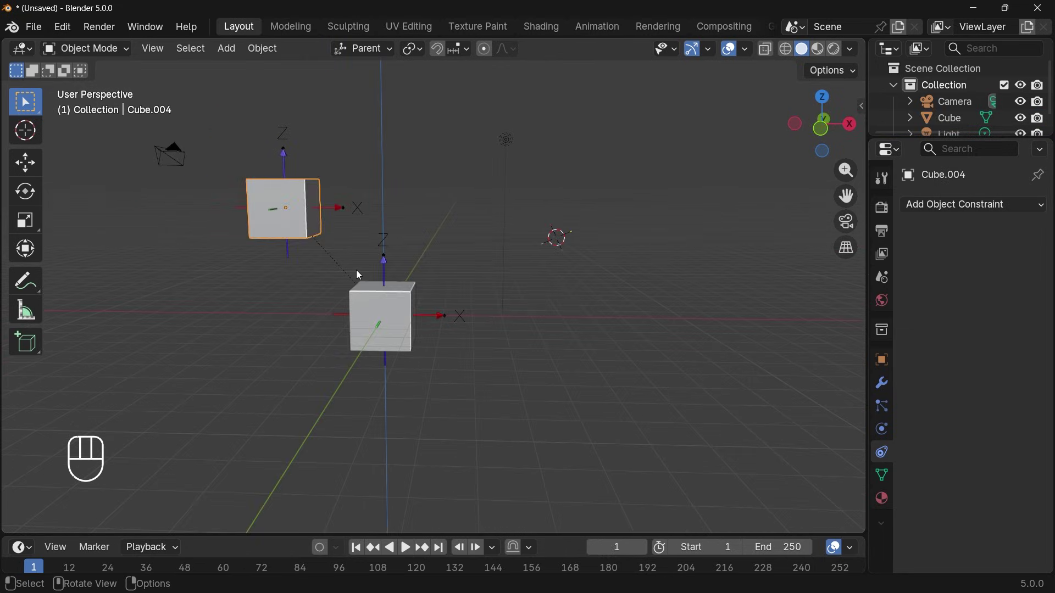
Step: Rotate the parent cube freely with trackball rotation so the child cube tilts along with it
click(392, 317)
key(r)
key(r)
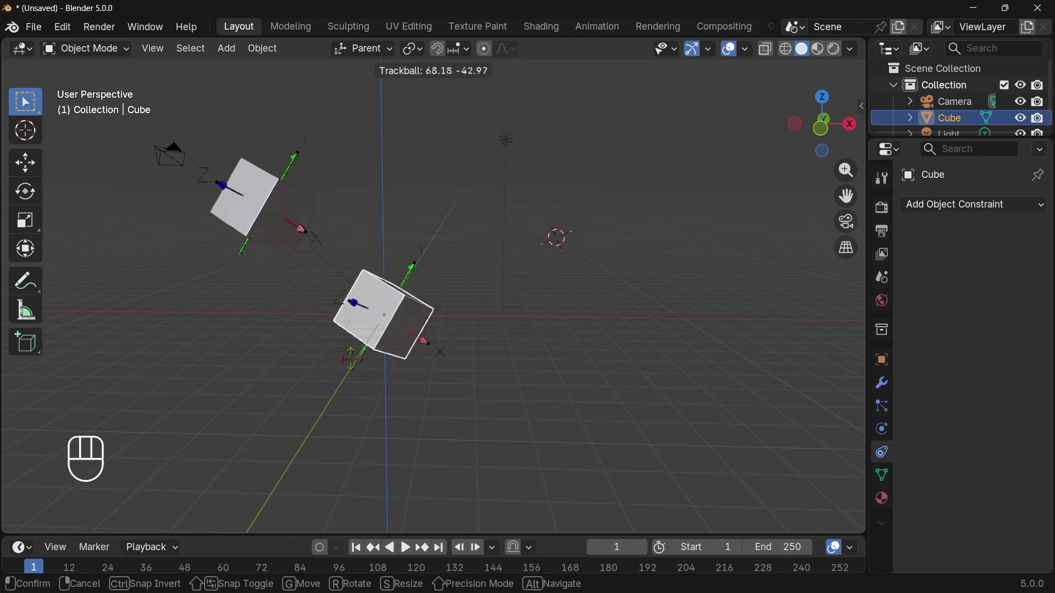
click(273, 232)
Step: Select the child cube, set the transform orientation to Local, and move the cube along its local X axis
click(276, 220)
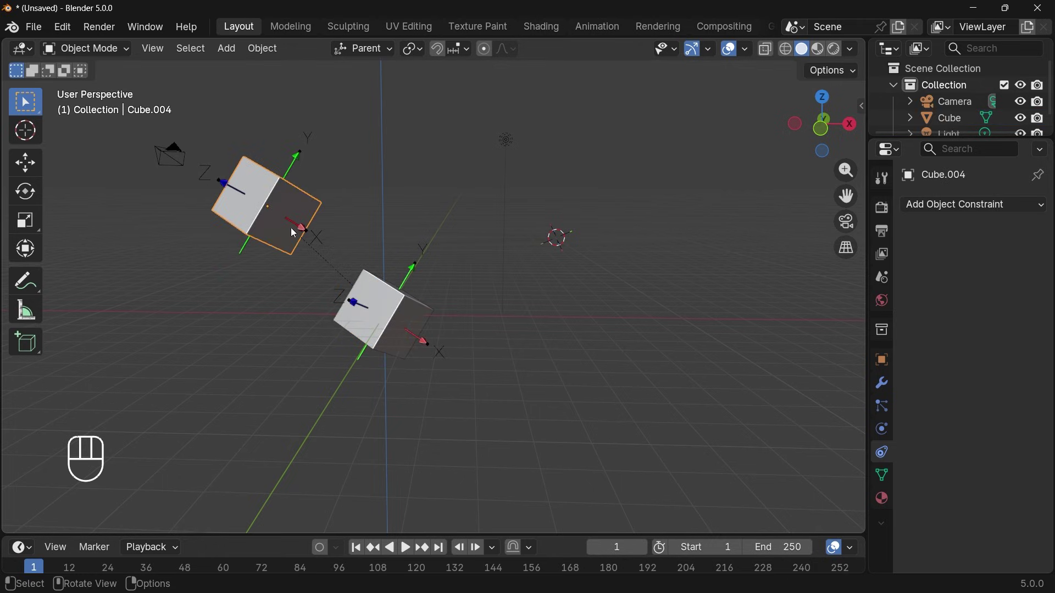
click(363, 49)
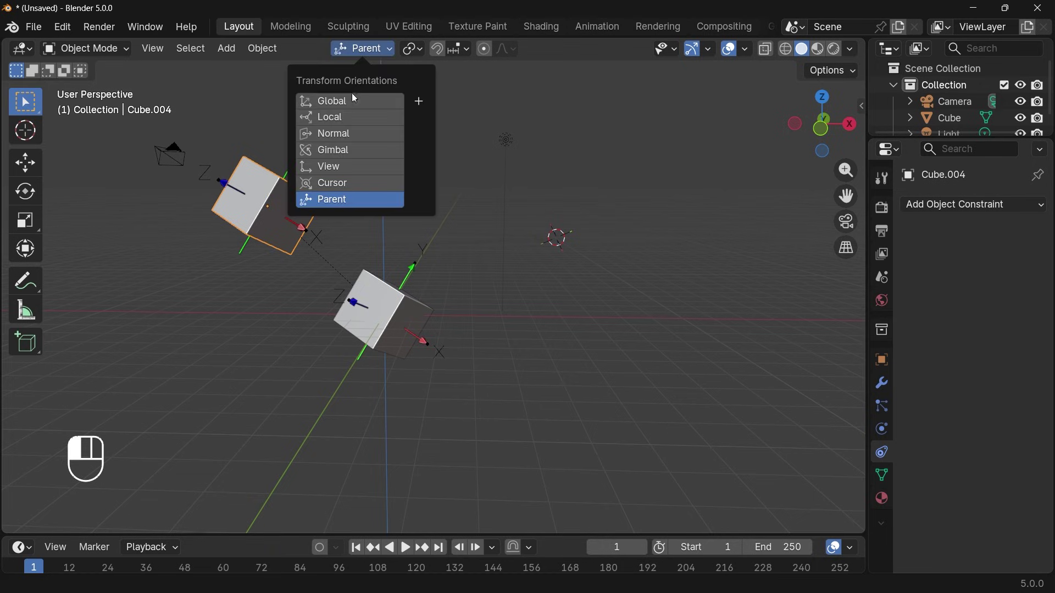
click(347, 117)
key(r)
key(g)
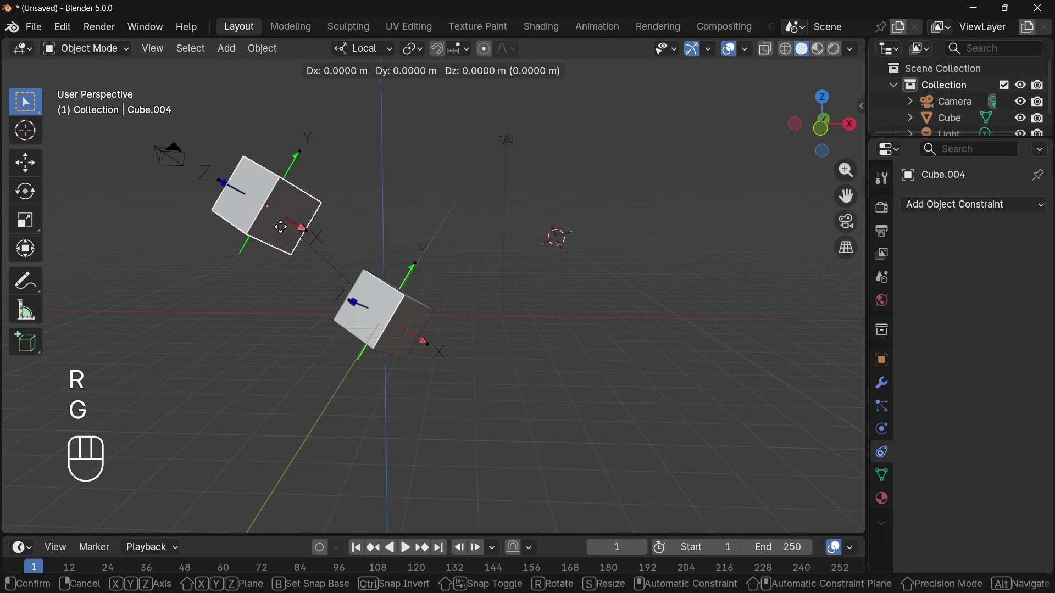
key(x)
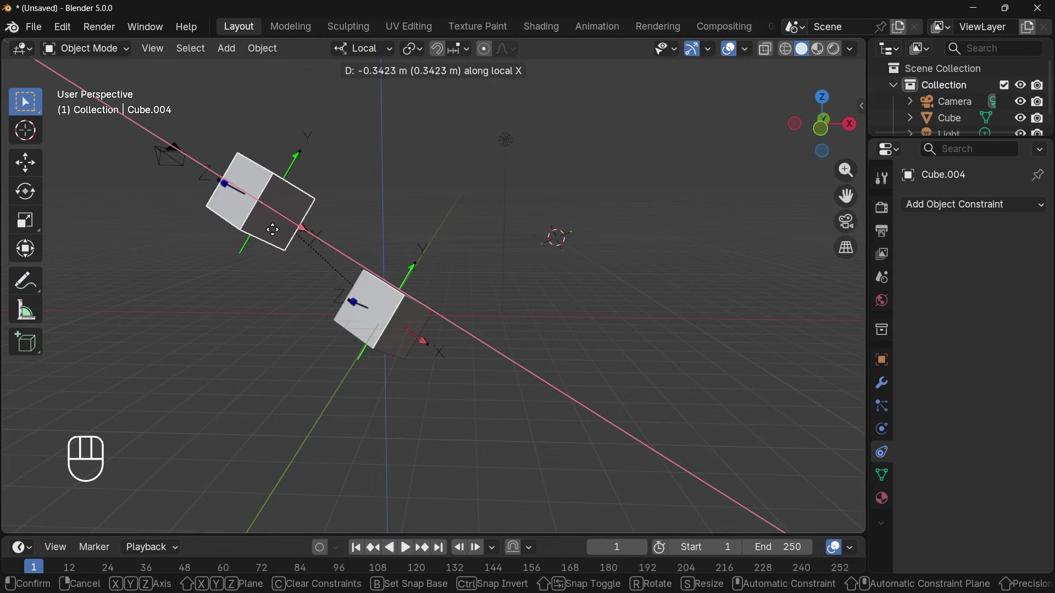
click(275, 235)
key(g)
key(x)
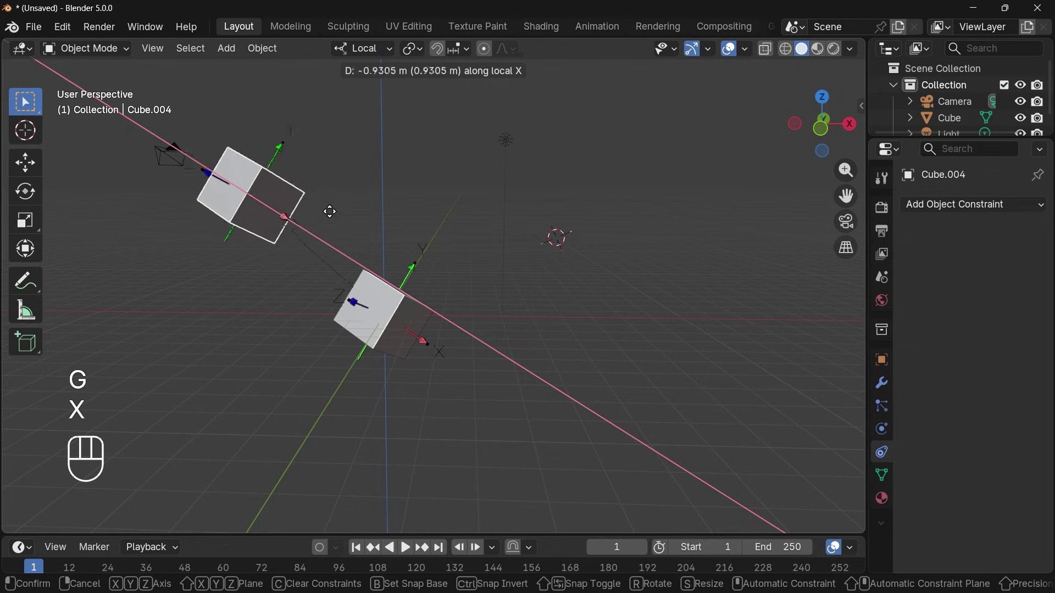
click(255, 295)
Step: Rotate the child cube freely with trackball rotation so its axes differ from the parent's
key(r)
key(r)
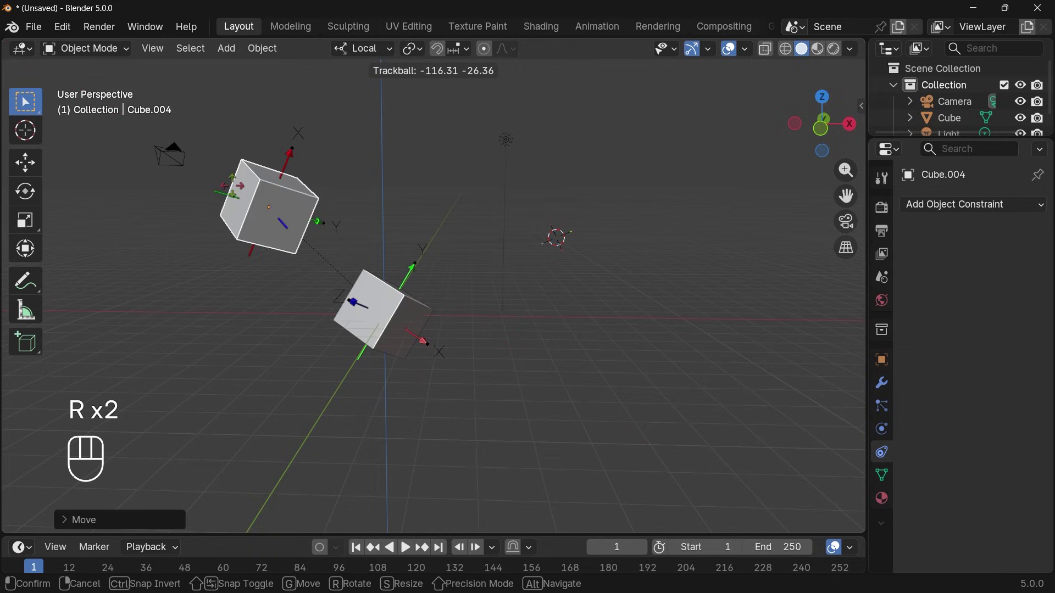
click(387, 291)
click(332, 314)
Step: Move the rotated child cube along its own local X axis
click(296, 218)
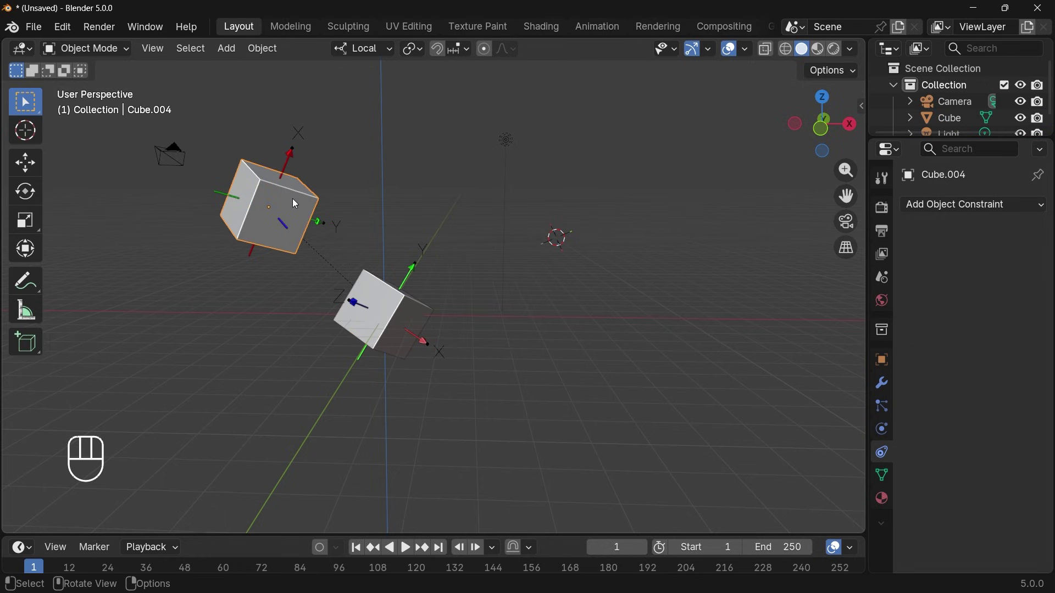
key(g)
key(x)
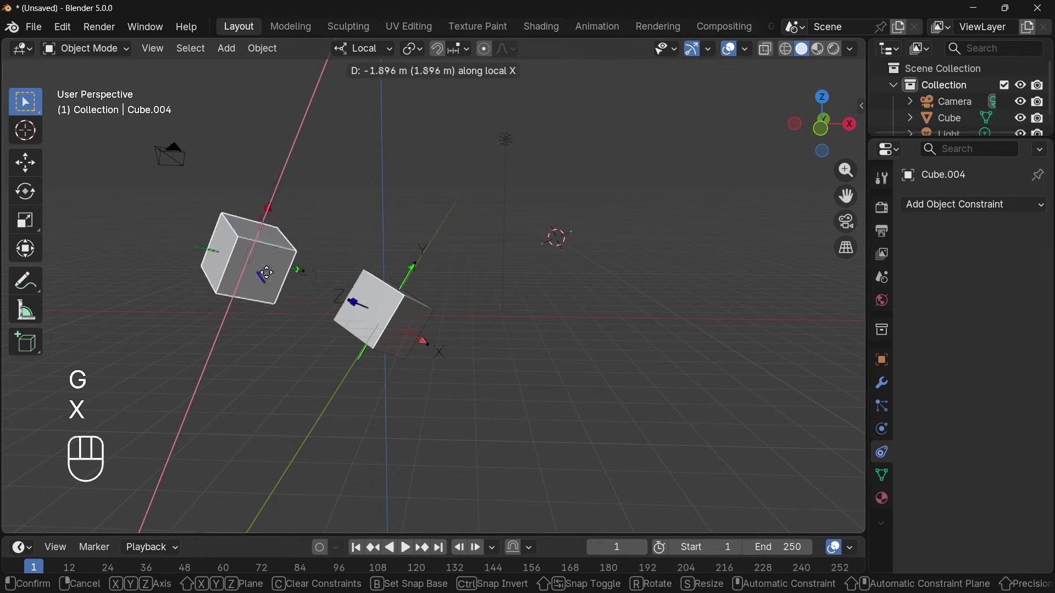
click(341, 189)
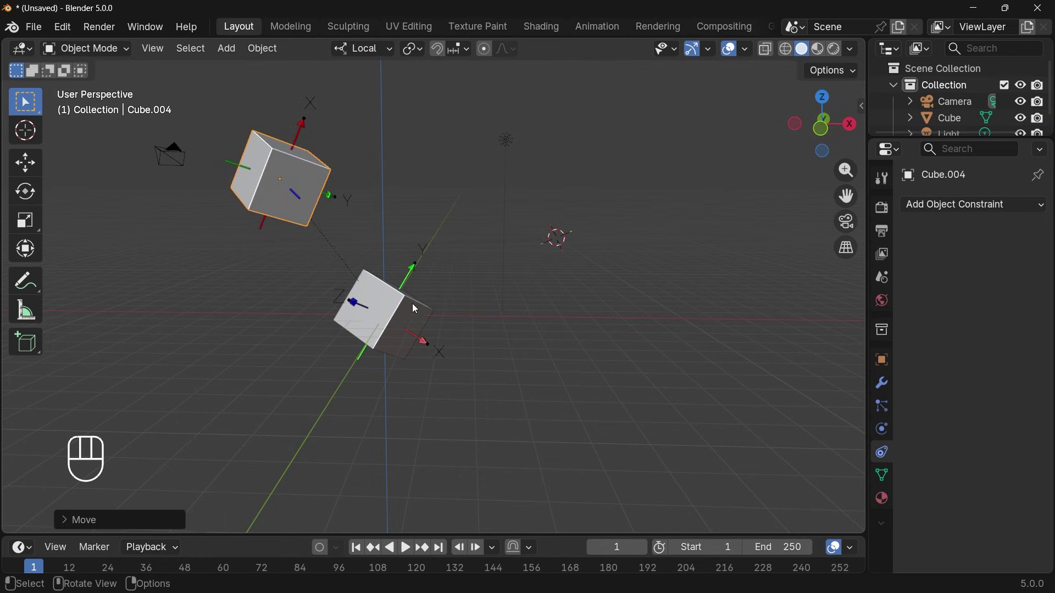
middle_drag(352, 262, 392, 284)
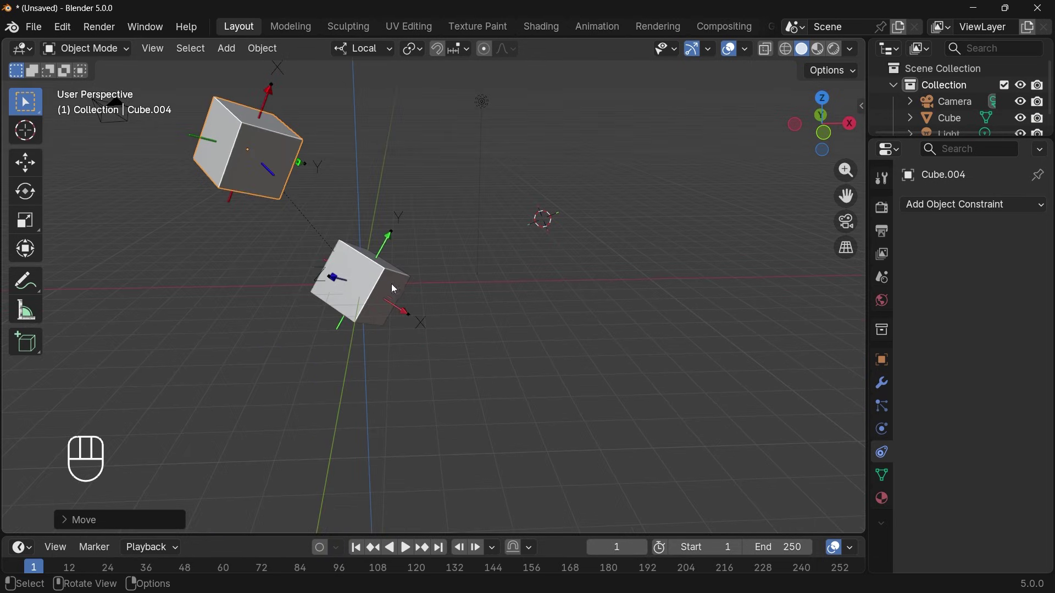
Step: Set the transform orientation to Parent and move the child cube along the parent's X axis
click(365, 50)
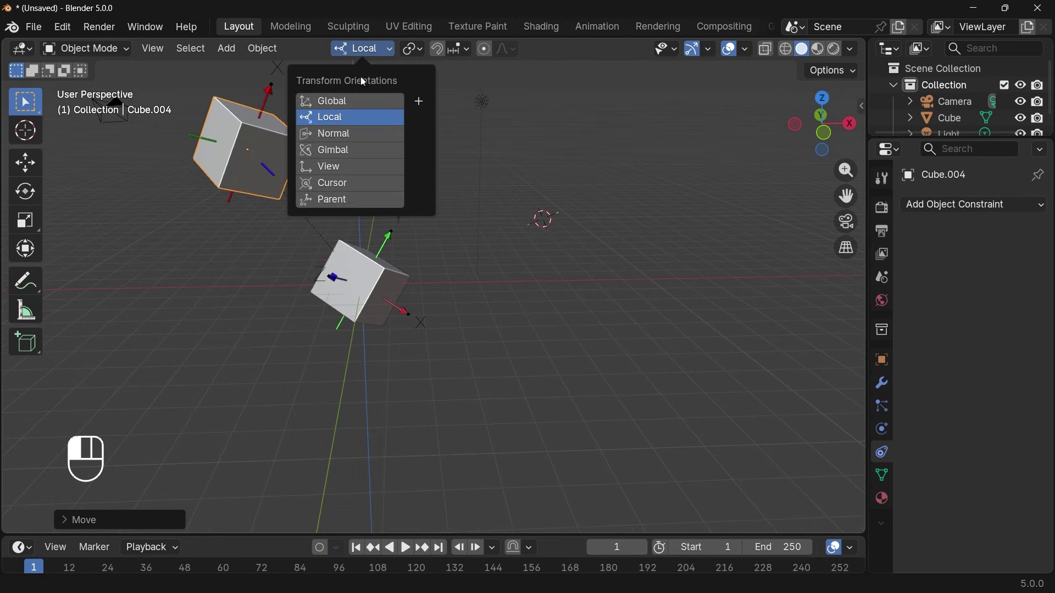
click(344, 200)
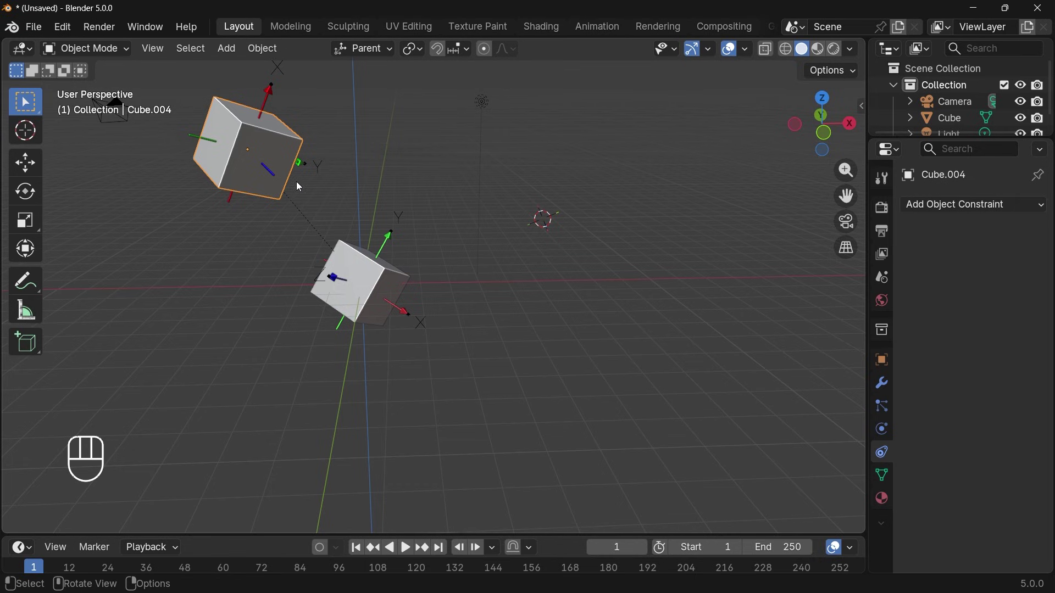
key(g)
key(x)
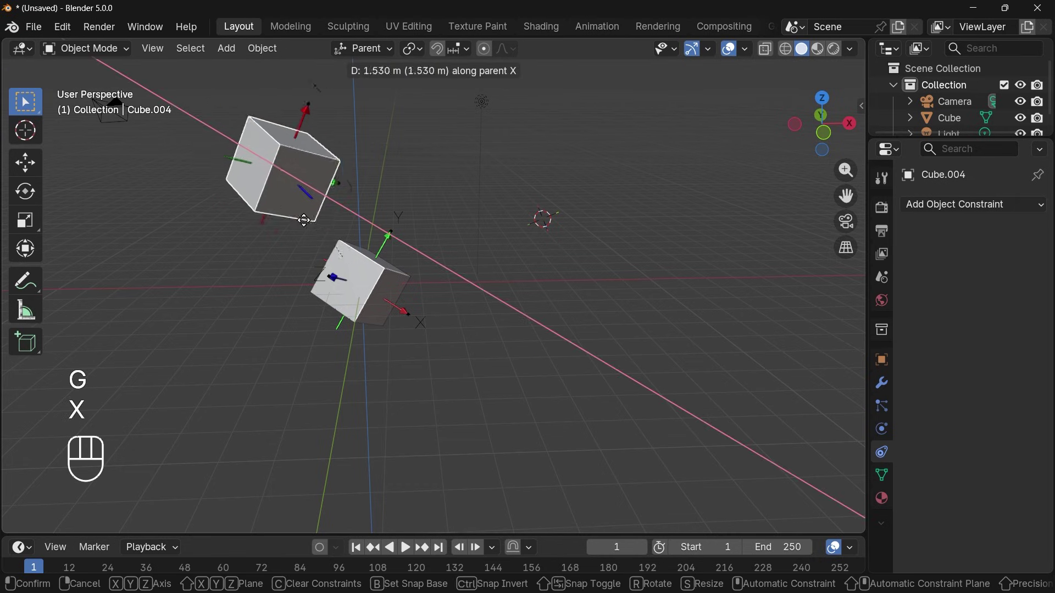
click(324, 233)
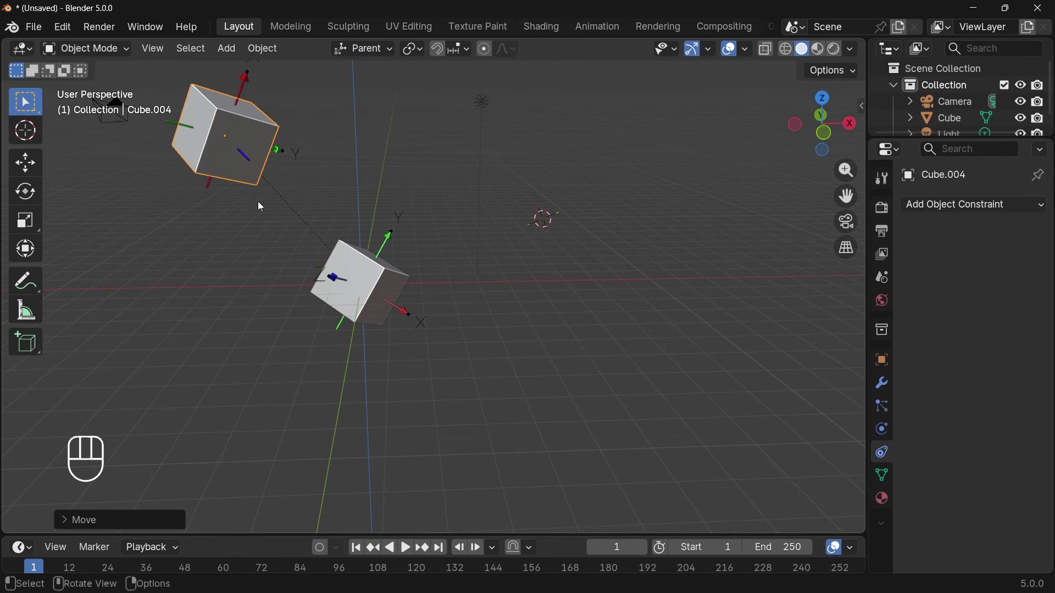
Step: Move the child cube along the parent's Y axis and along the parent's Z axis
middle_drag(261, 207, 240, 190)
key(g)
key(y)
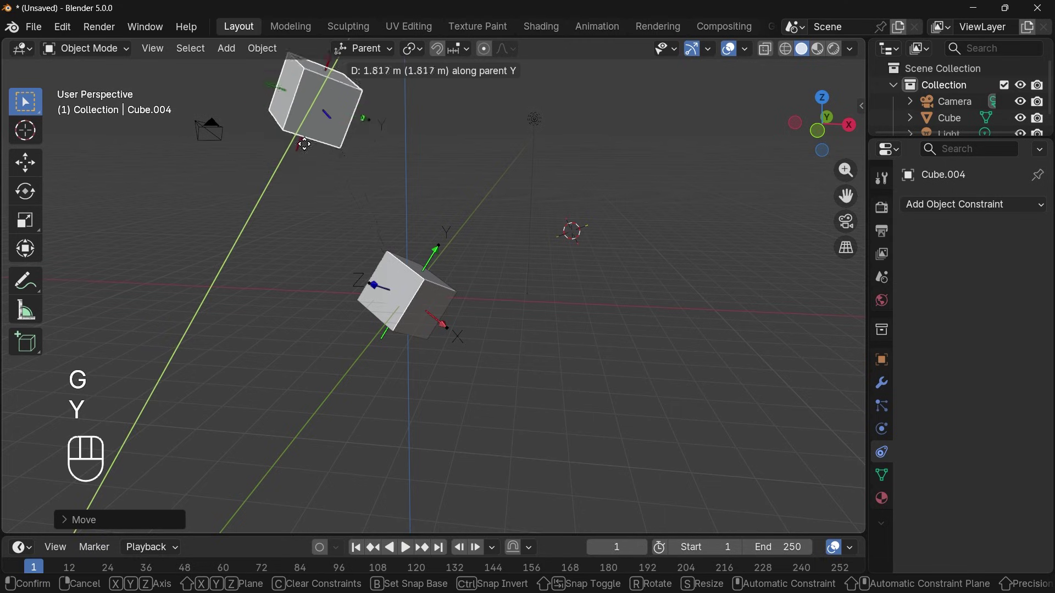
click(277, 250)
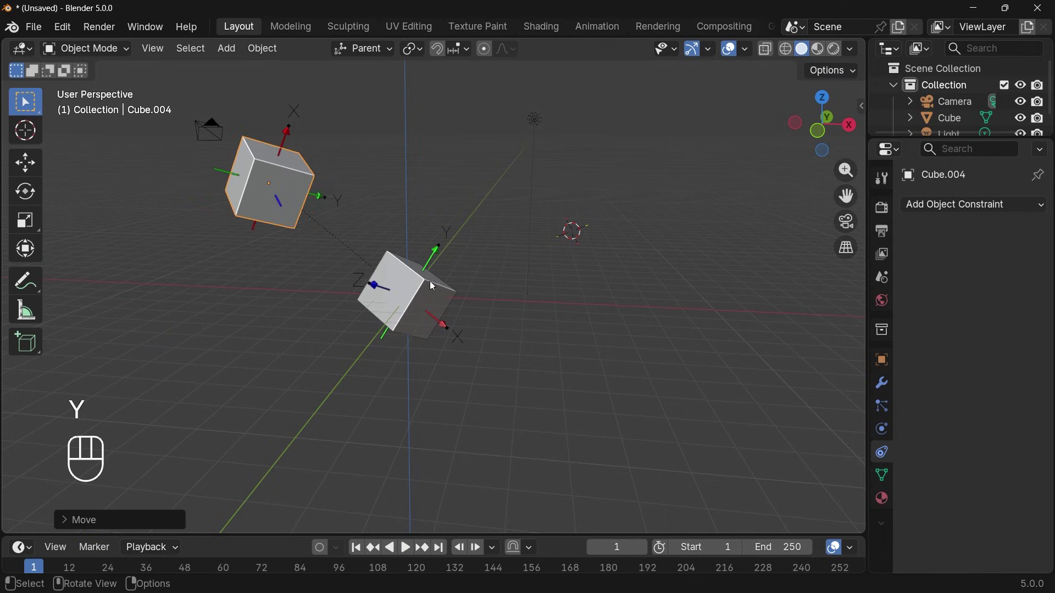
key(g)
key(z)
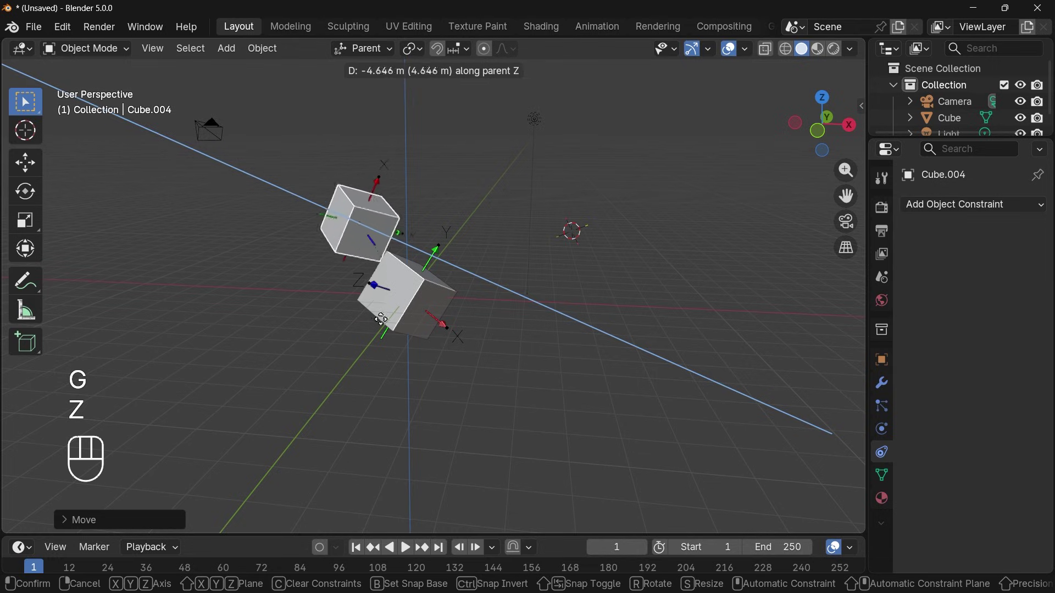
click(418, 287)
shift+middle_drag(418, 287, 385, 197)
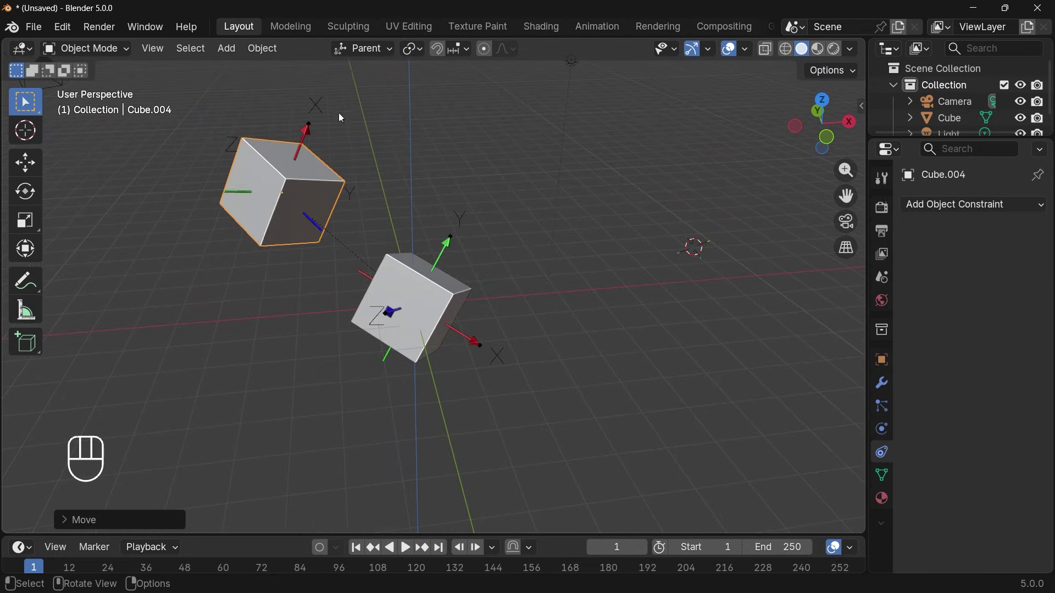
Step: Set the transform orientation to Cursor and review the 3D cursor's location and rotation values
click(362, 49)
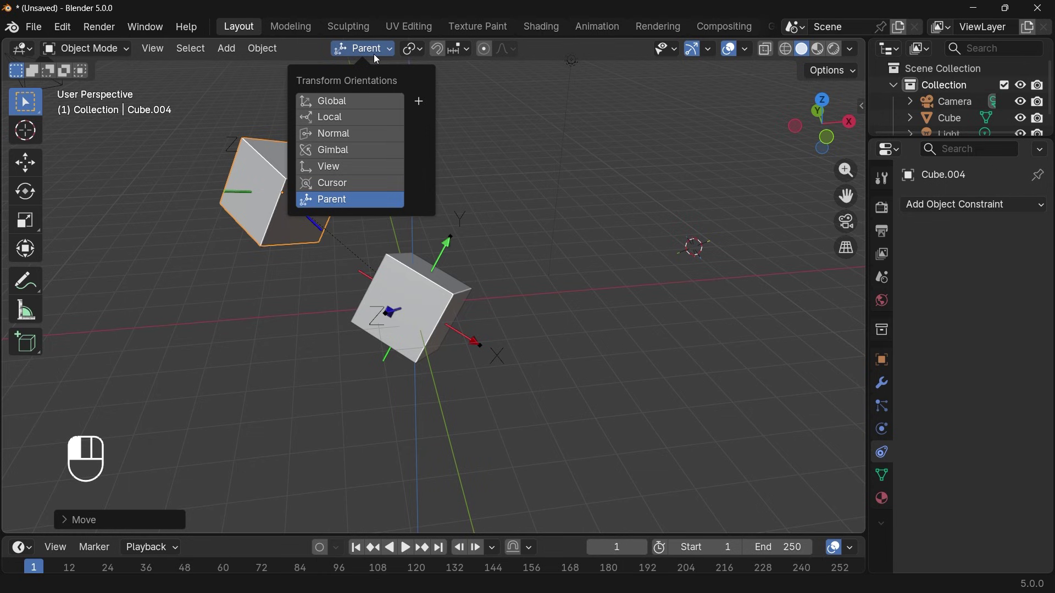
middle_drag(385, 143, 424, 229)
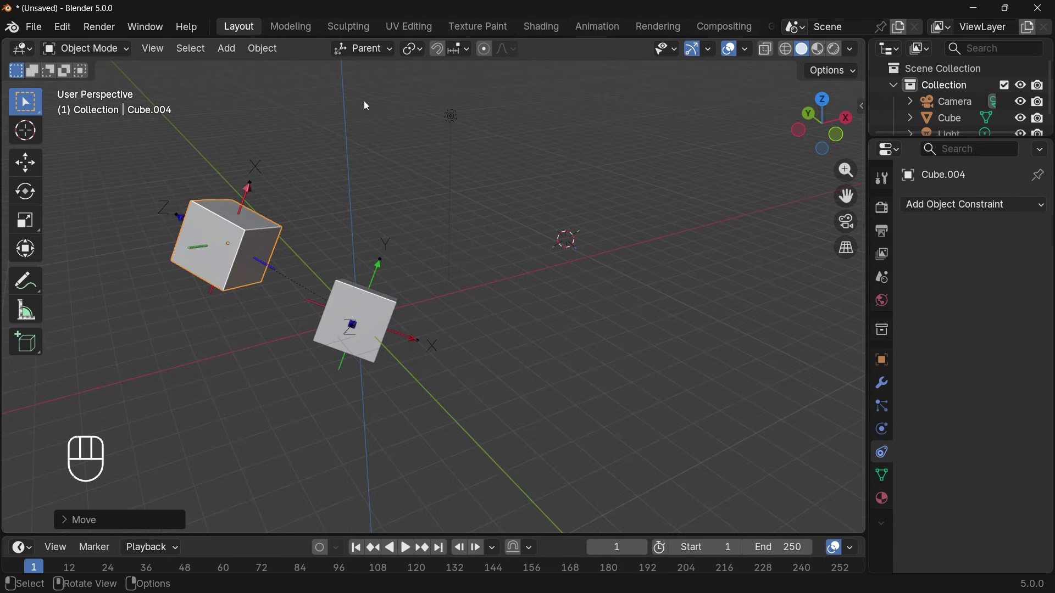
click(363, 48)
click(338, 185)
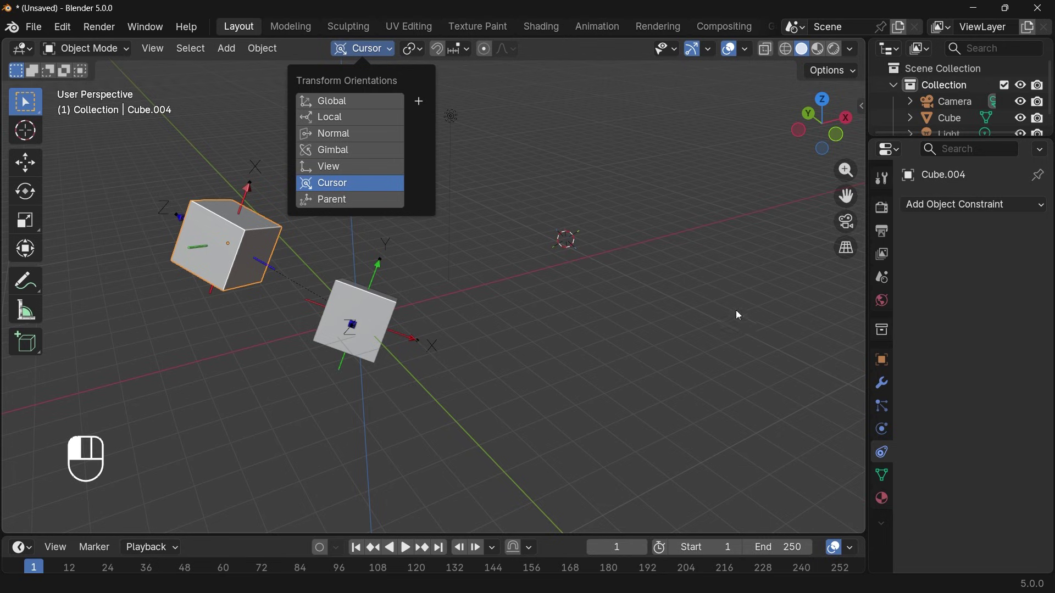
key(n)
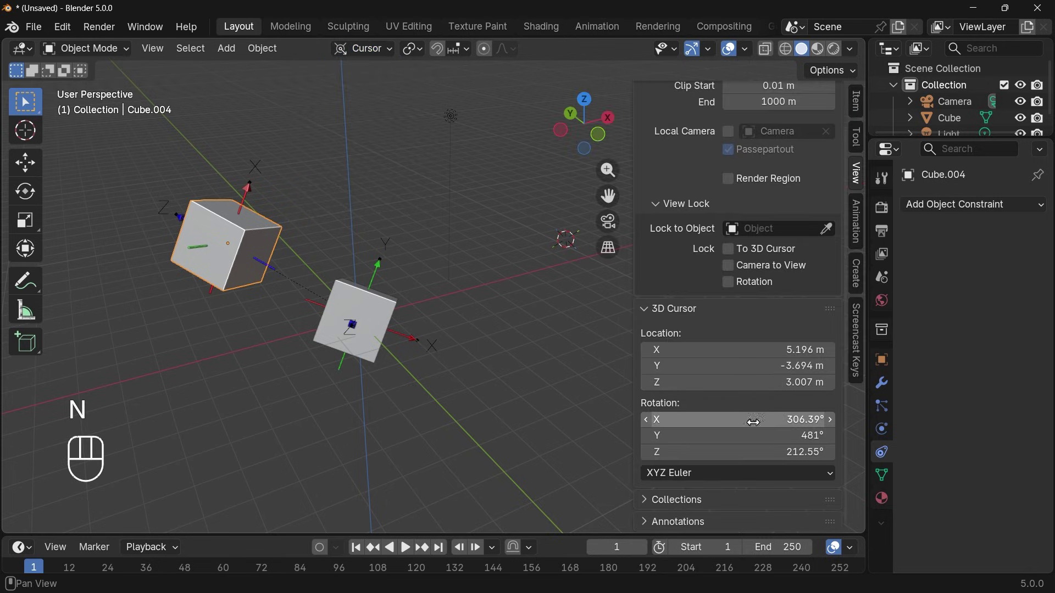
key(n)
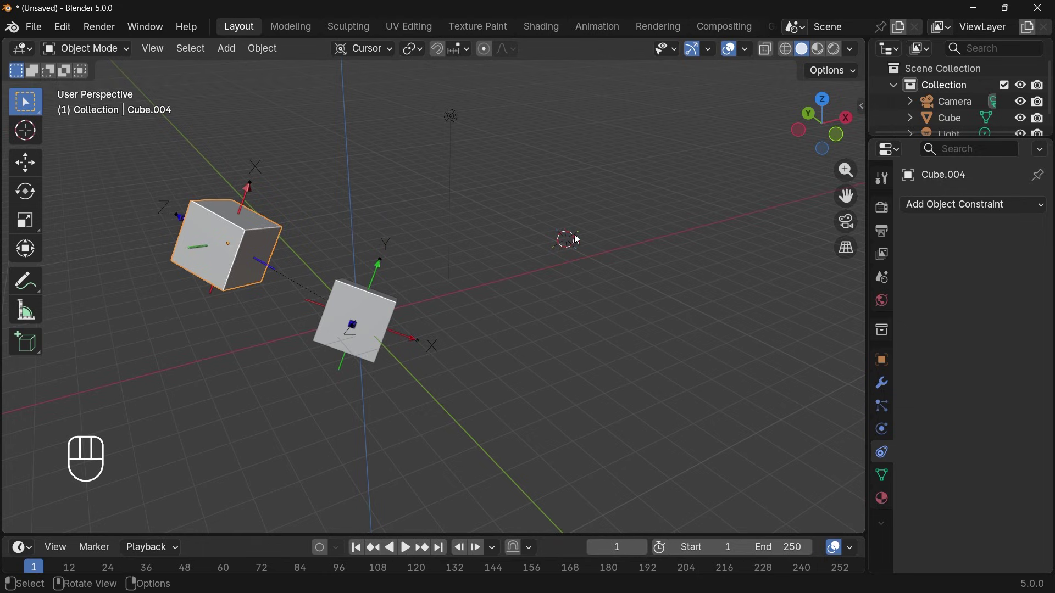
key(n)
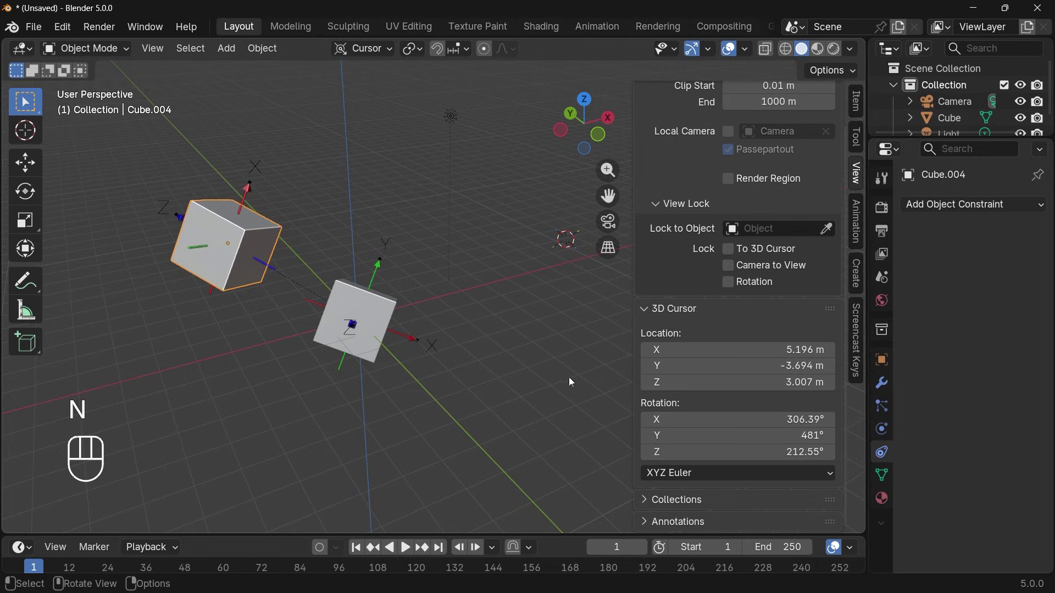
key(n)
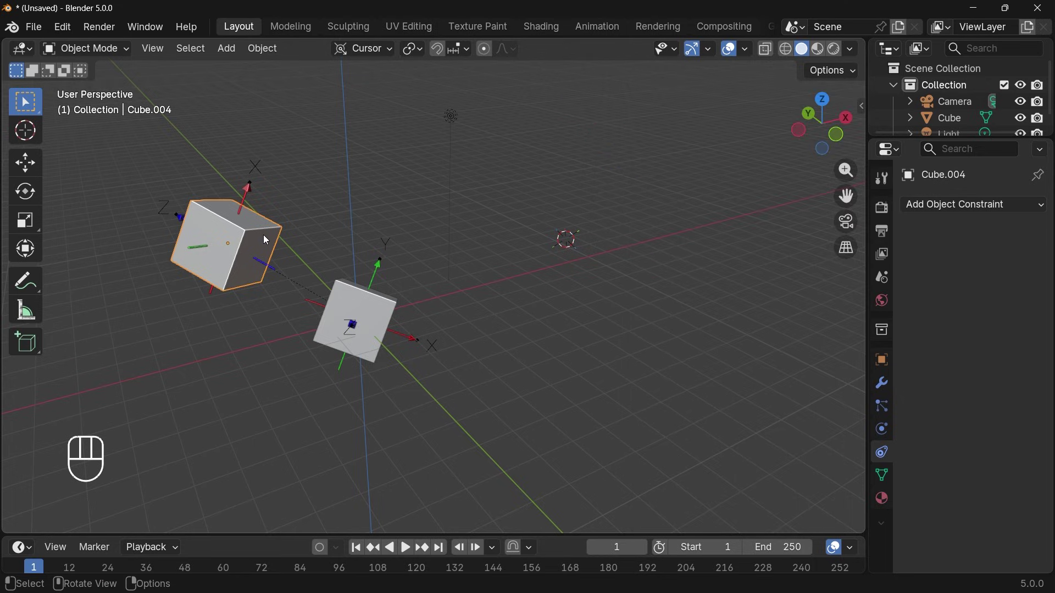
Step: Rotate the child cube freely to a new angle with trackball rotation
key(r)
key(r)
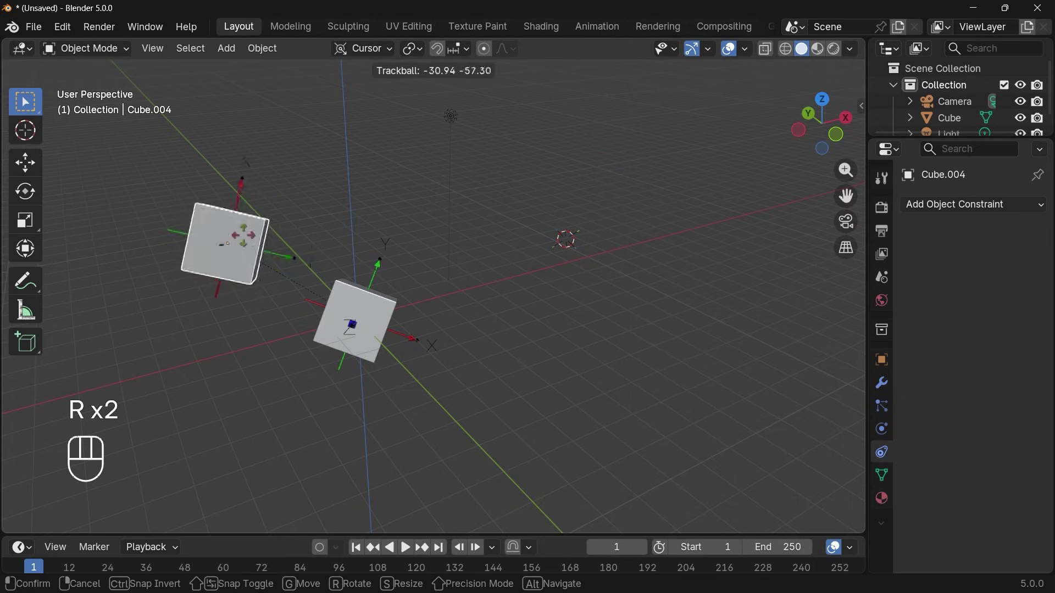
click(244, 234)
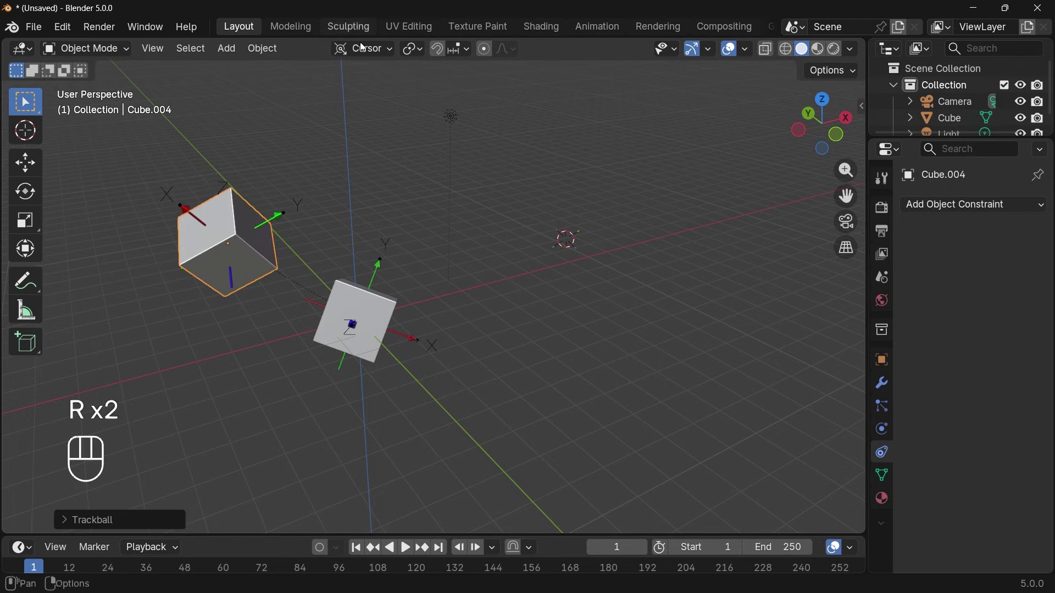
Step: Create a custom transform orientation from the child cube and select the cube's green Y-axis arrow
click(363, 48)
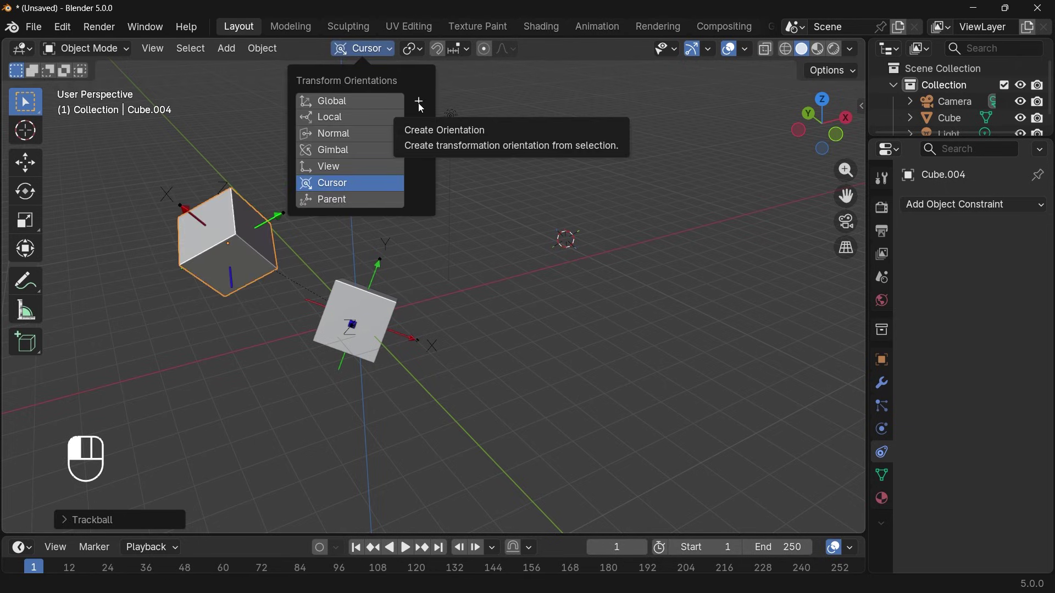
click(420, 102)
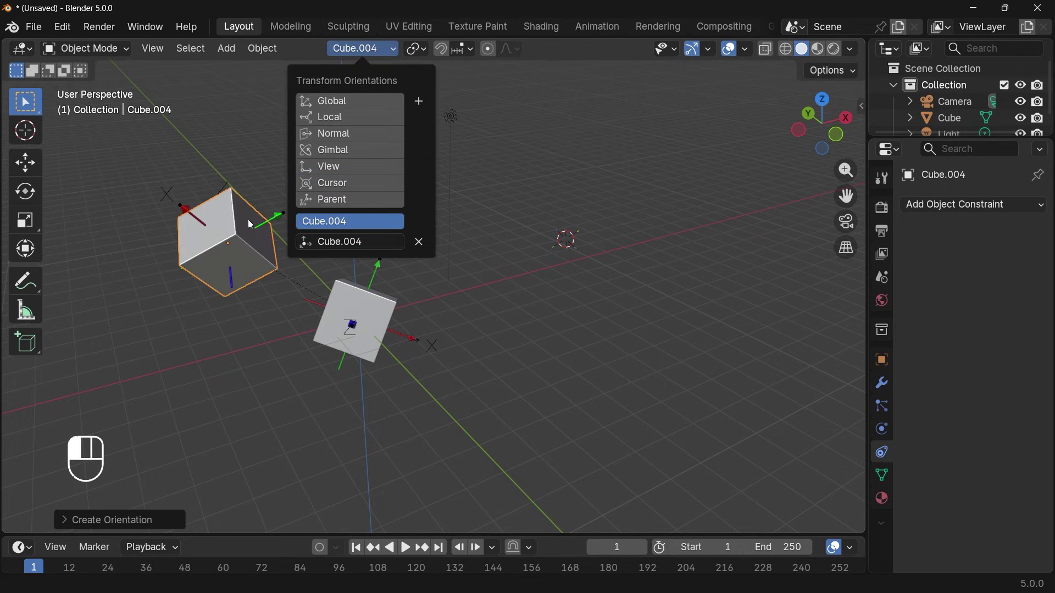
click(360, 224)
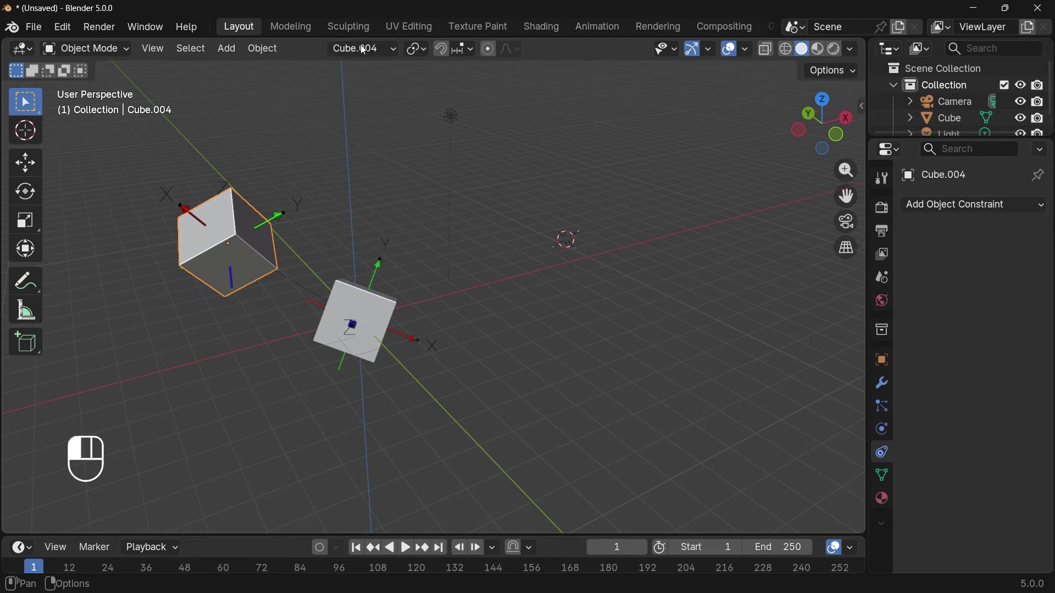
click(277, 216)
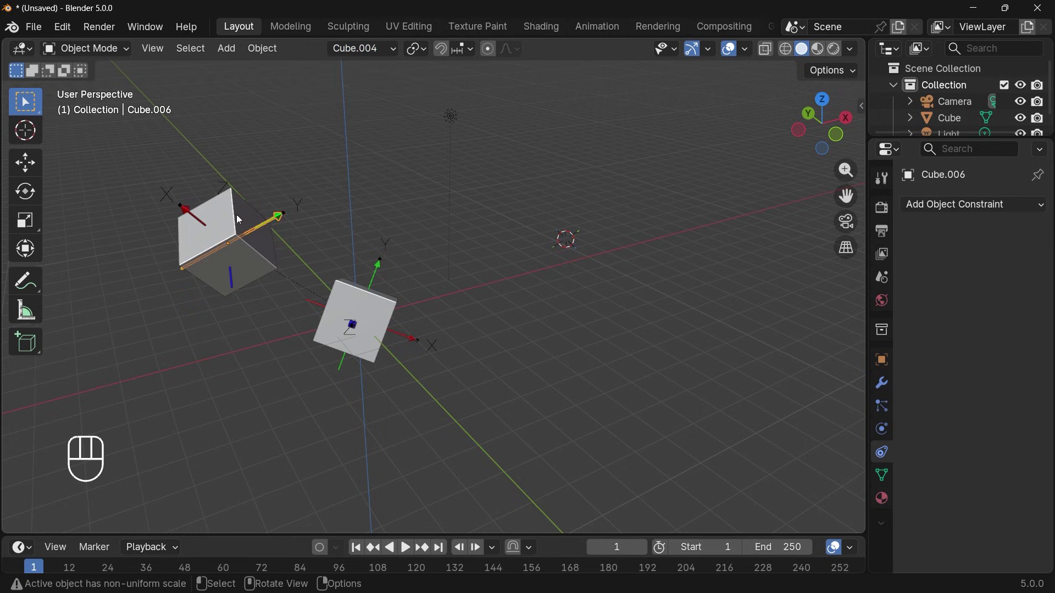
Step: Select the child cube's axis arrows and rotate the child cube freely with trackball rotation
drag(268, 271, 245, 242)
click(252, 218)
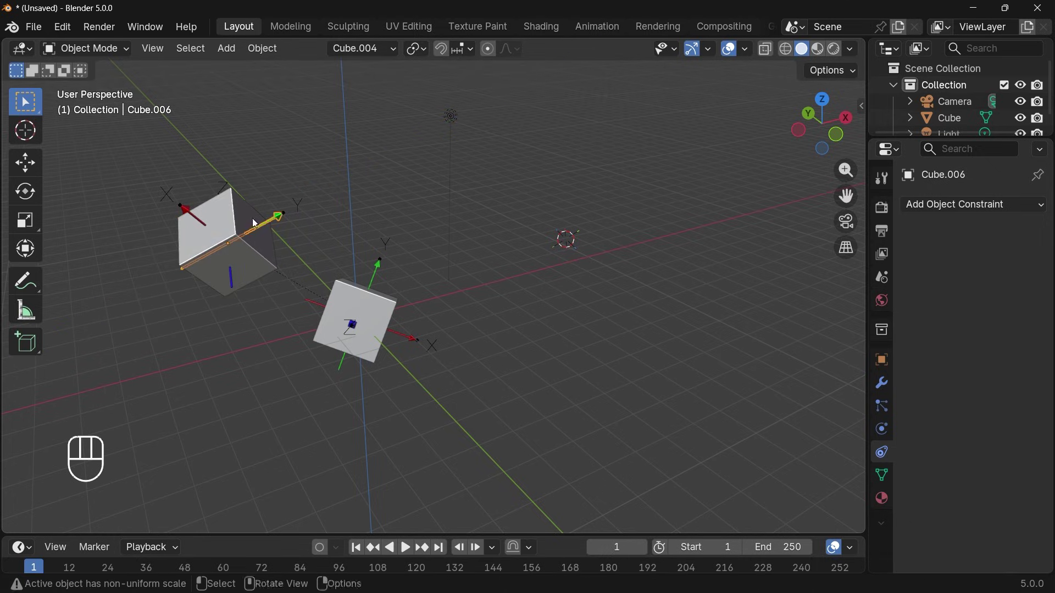
shift+click(190, 213)
shift+click(229, 281)
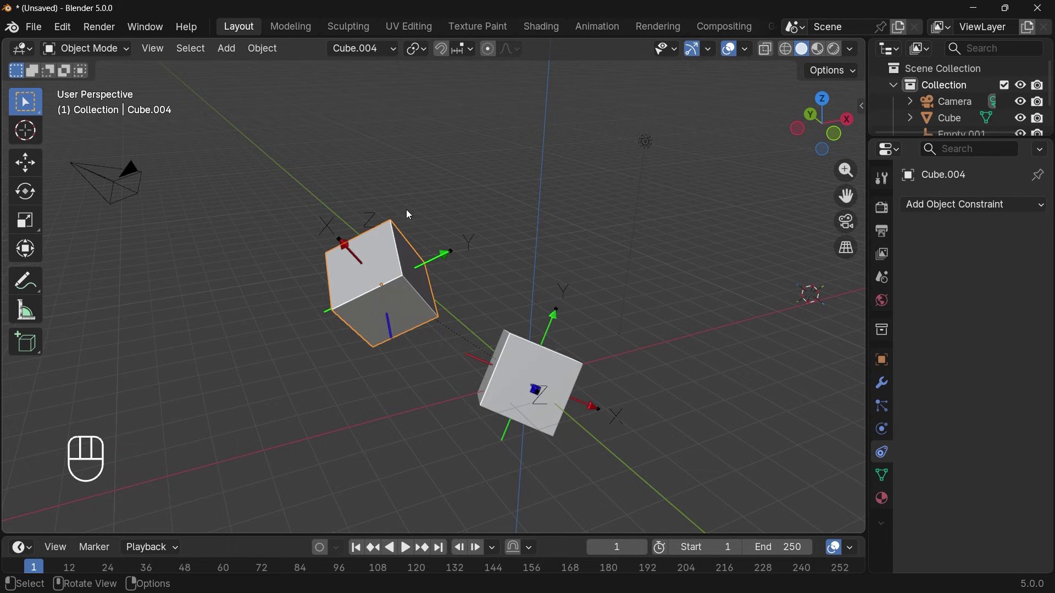
key(r)
key(r)
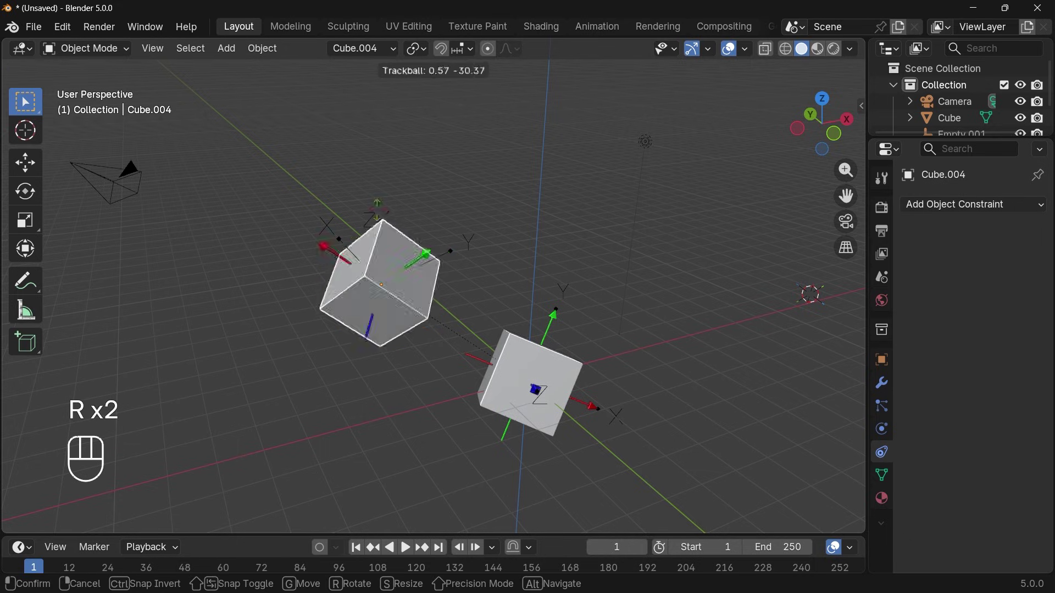
click(364, 286)
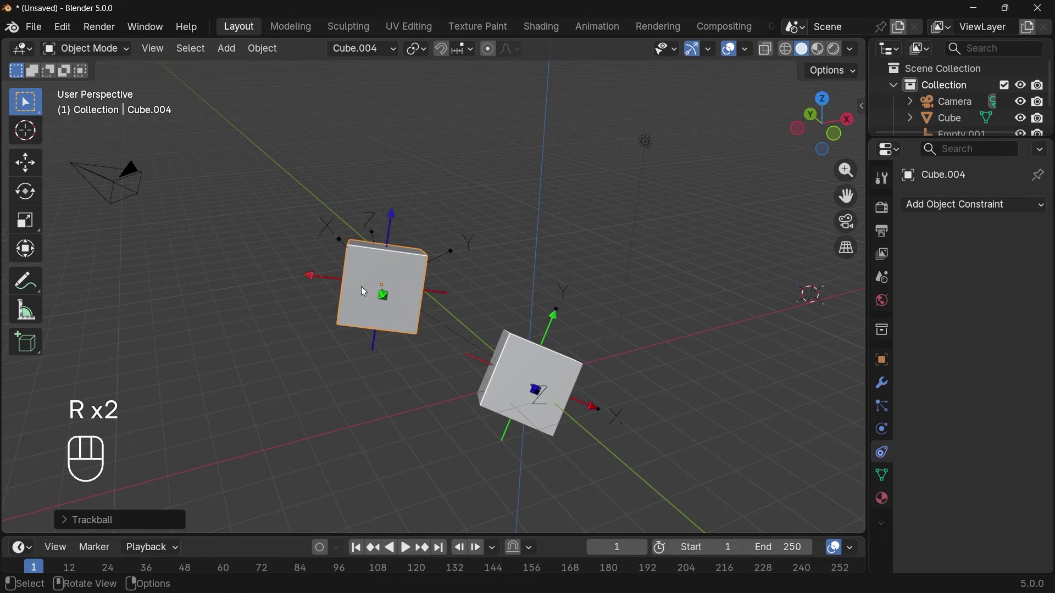
Step: Move the child cube along the X axis of the custom Cube.004 orientation
click(457, 250)
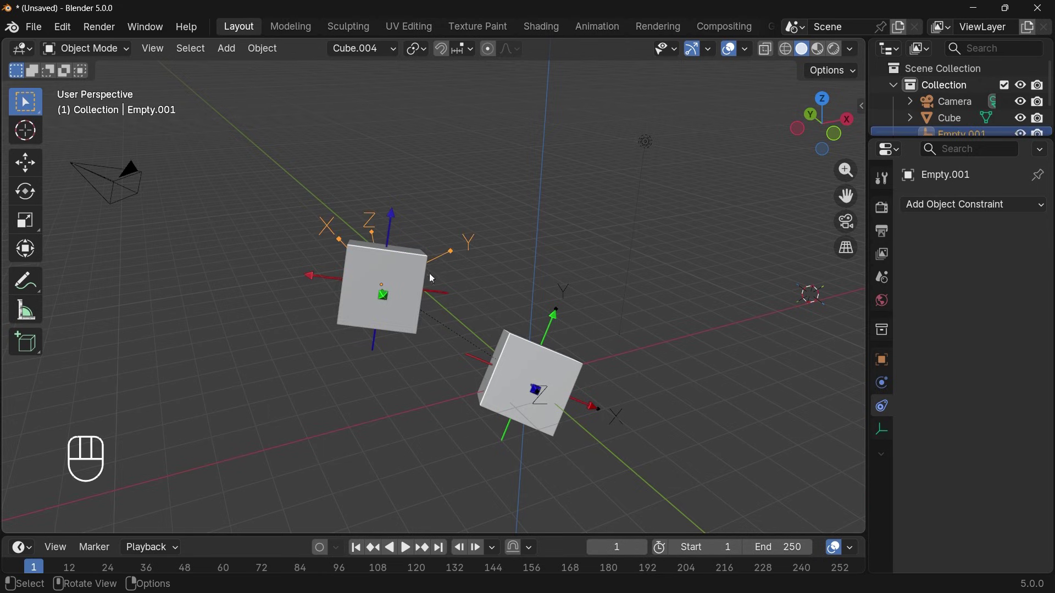
click(385, 269)
key(g)
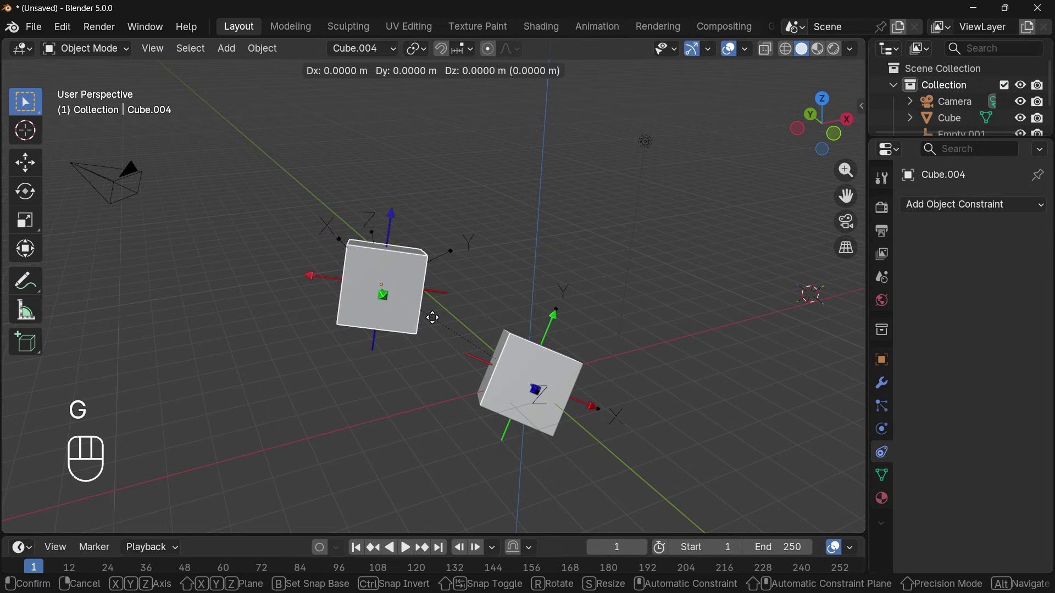
key(x)
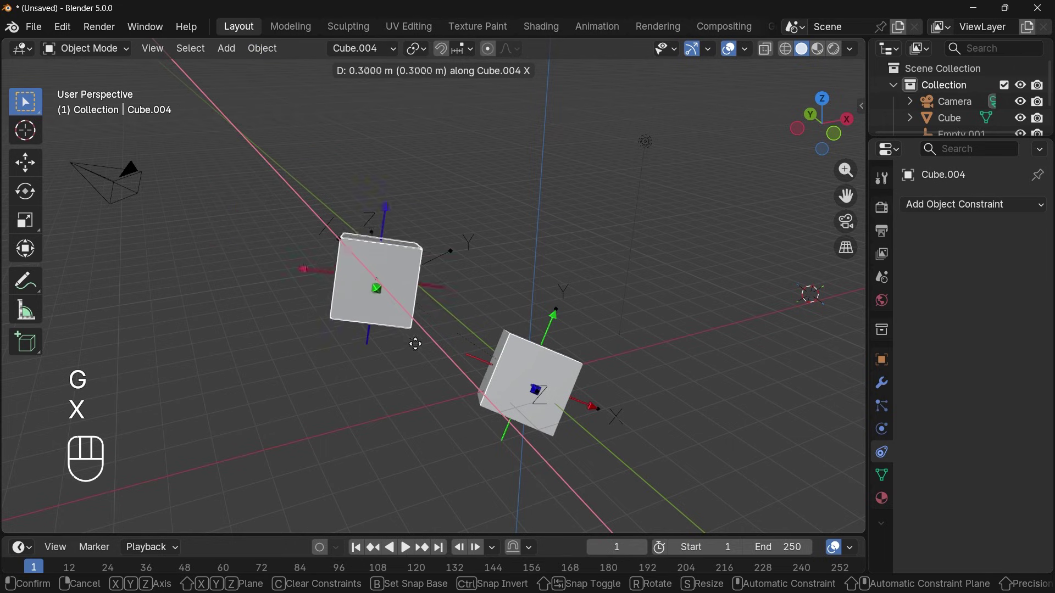
click(513, 415)
Step: Rotate the child cube about 75° around the Cube.004 orientation's Y axis and turn it freely with trackball rotation
key(r)
key(y)
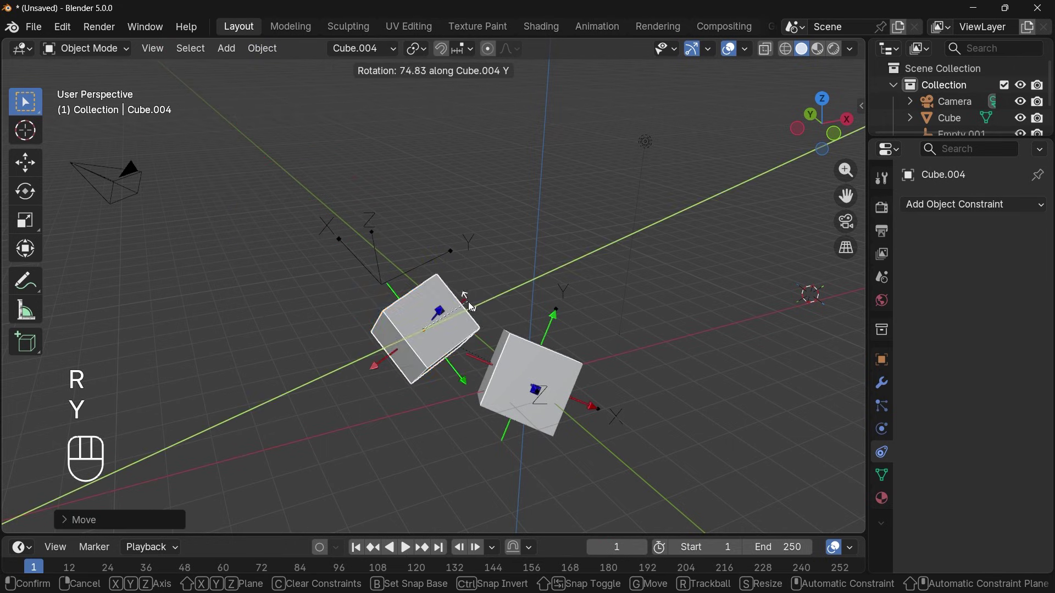
click(426, 346)
key(r)
key(r)
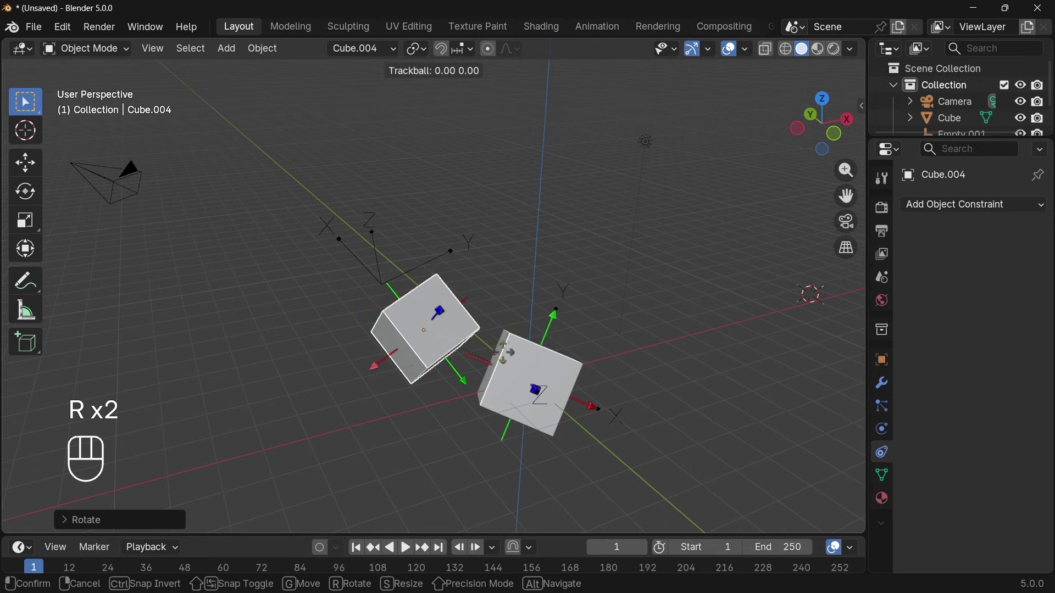
click(428, 324)
key(g)
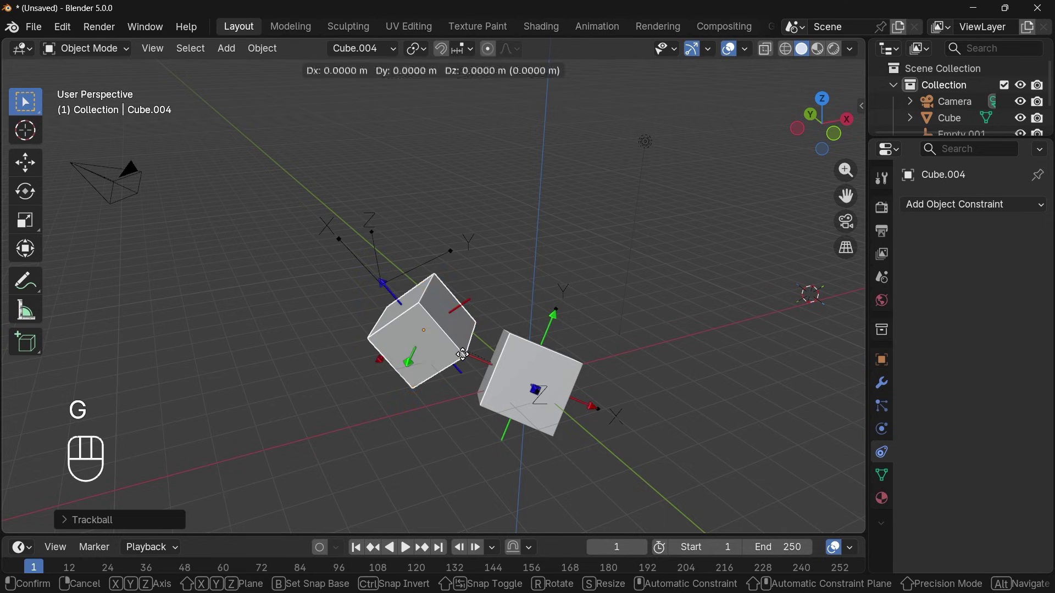
key(x)
right_click(413, 302)
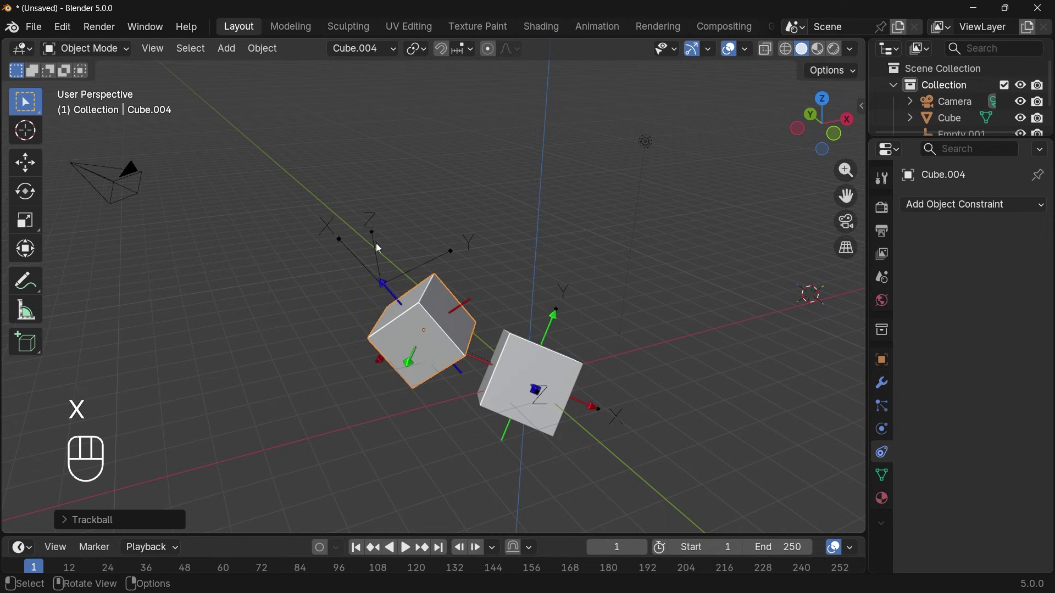
Step: Duplicate the axes empty, place the copy away from the cubes and rotate it freely with trackball rotation
click(412, 232)
key(shift+d)
click(301, 383)
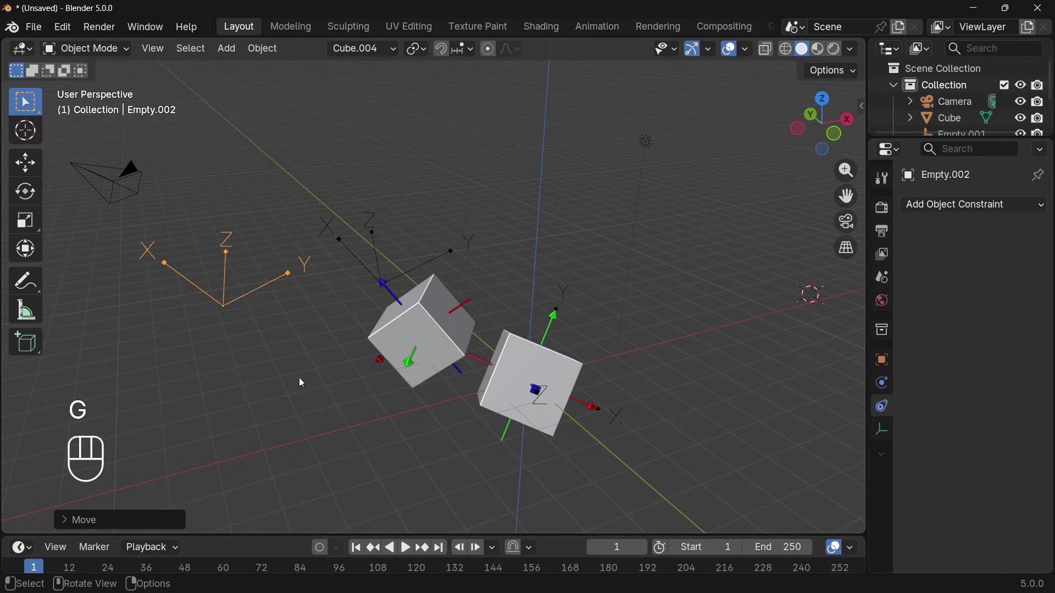
key(r)
key(r)
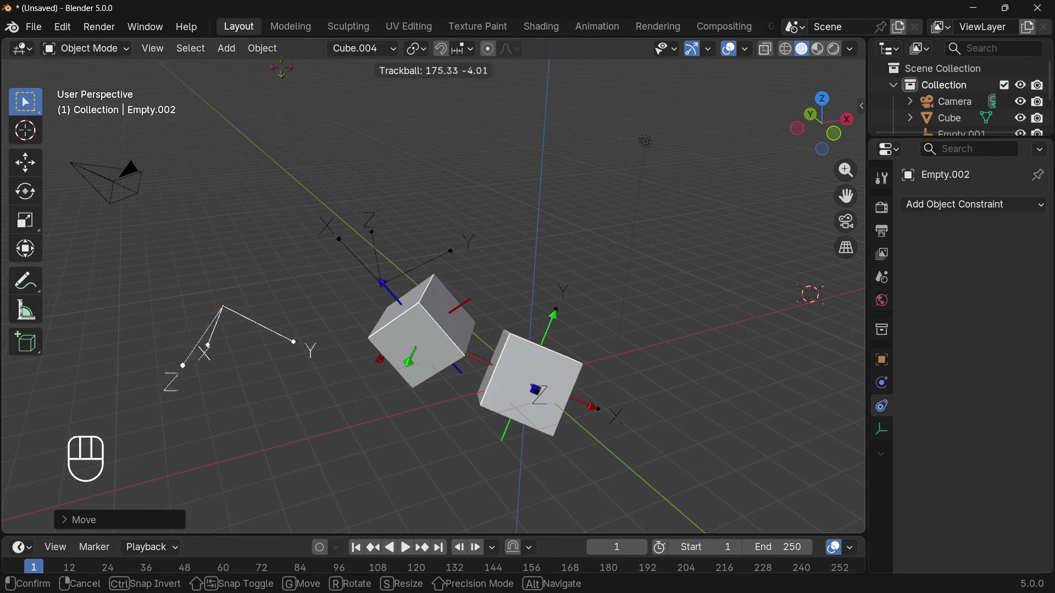
click(253, 516)
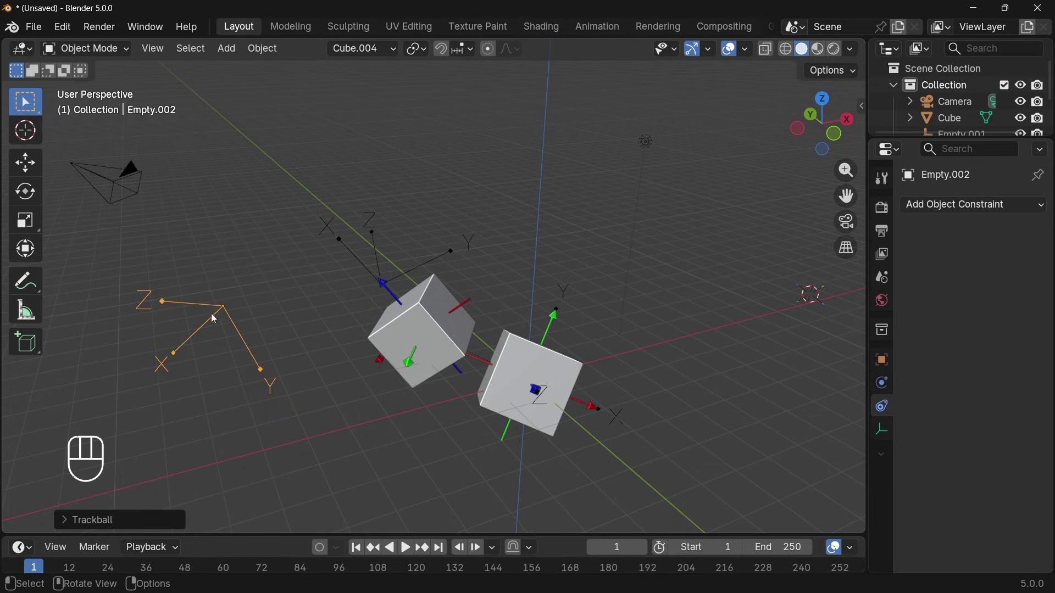
Step: Create a custom transform orientation from the duplicated empty and move the child cube about 3.57 m along its X axis
click(364, 48)
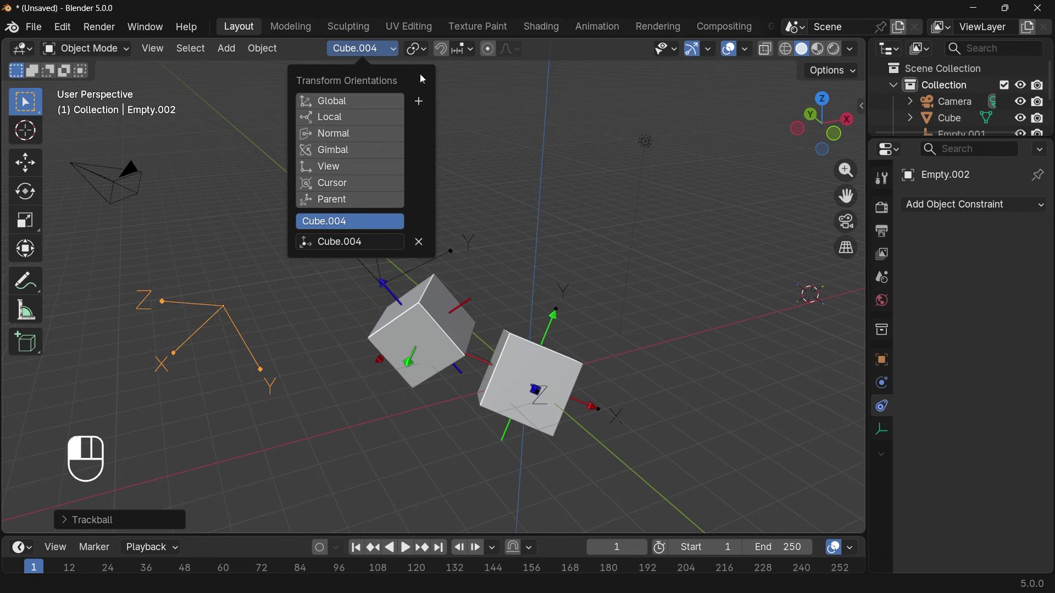
click(420, 104)
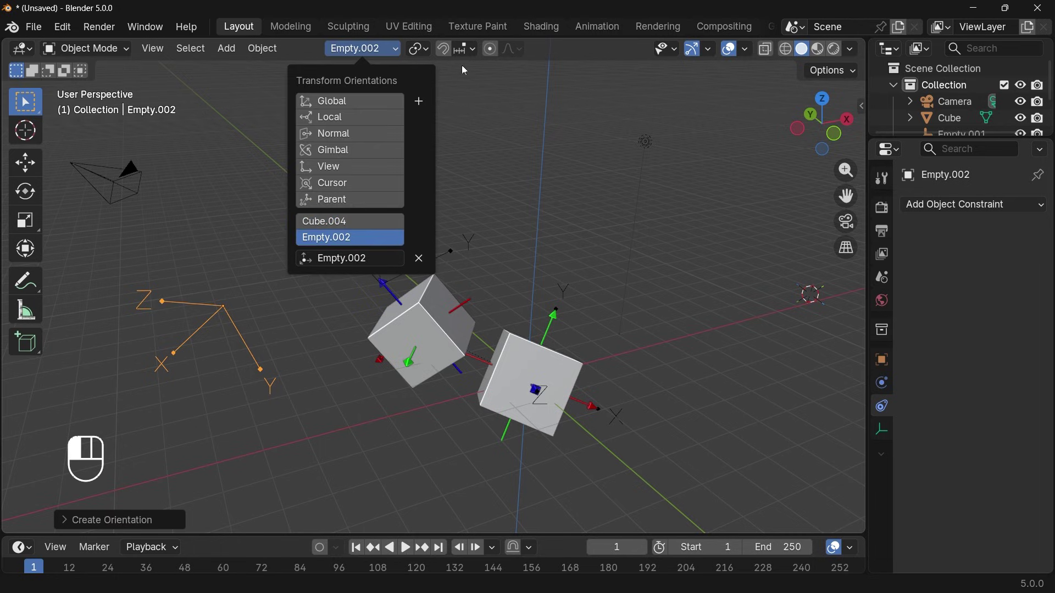
click(420, 330)
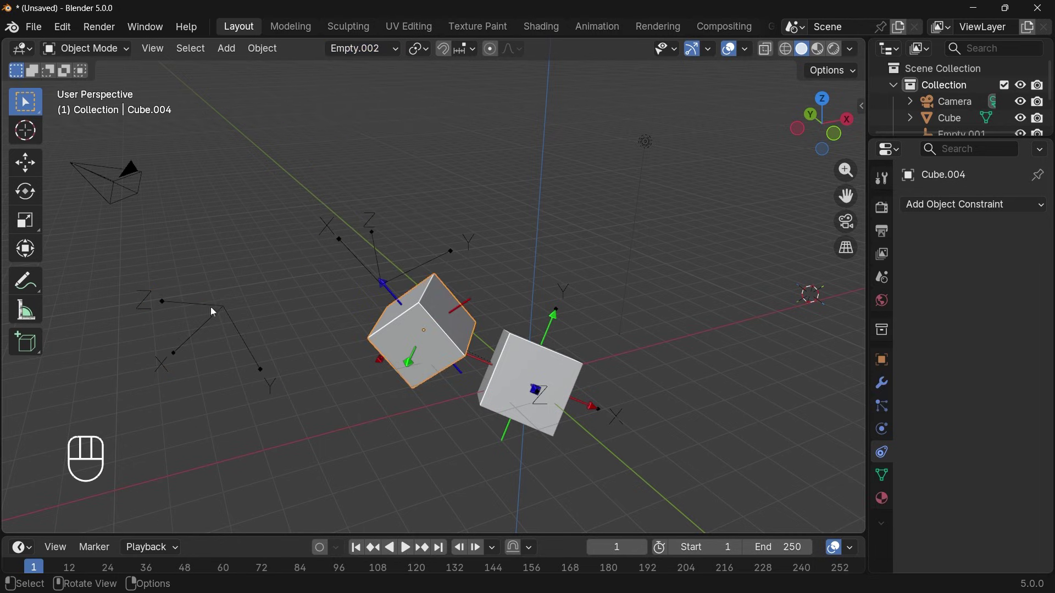
key(g)
key(x)
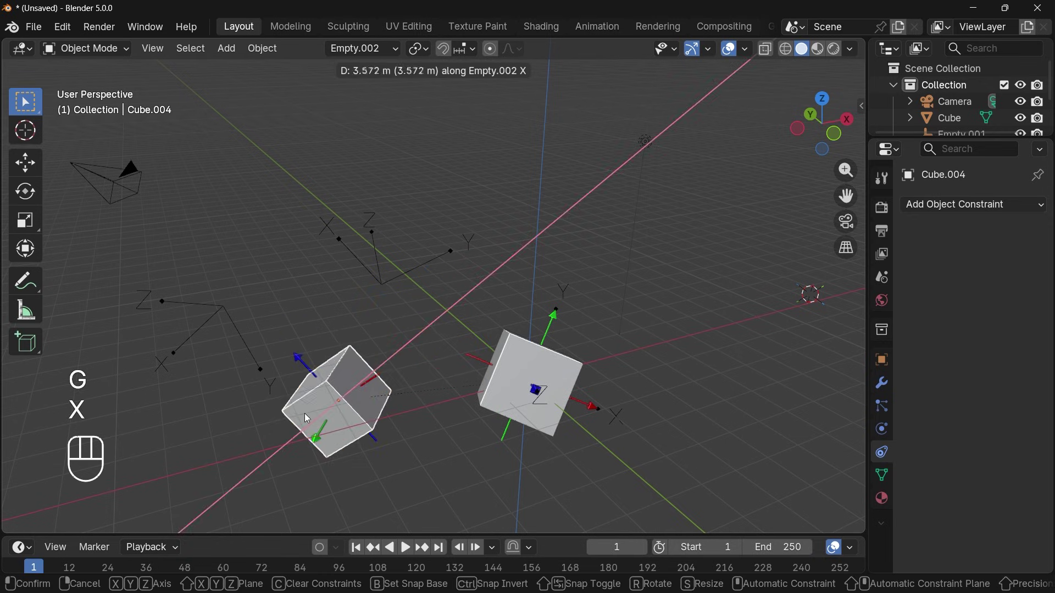
click(352, 422)
key(g)
key(x)
key(z)
right_click(352, 422)
Step: Move the child cube along the Y axis of the custom Empty.002 orientation
key(g)
key(y)
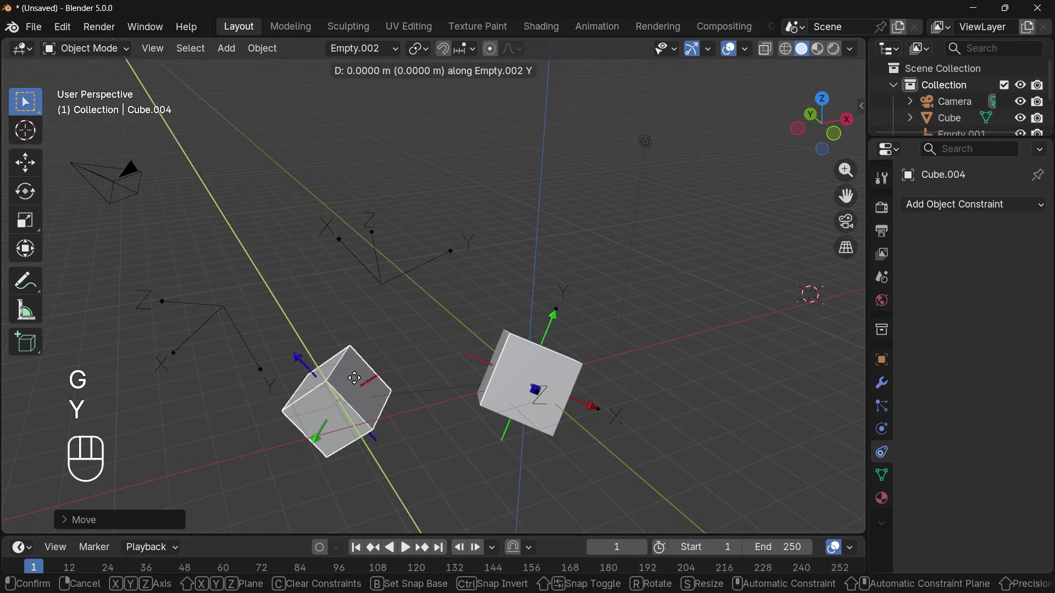
click(396, 374)
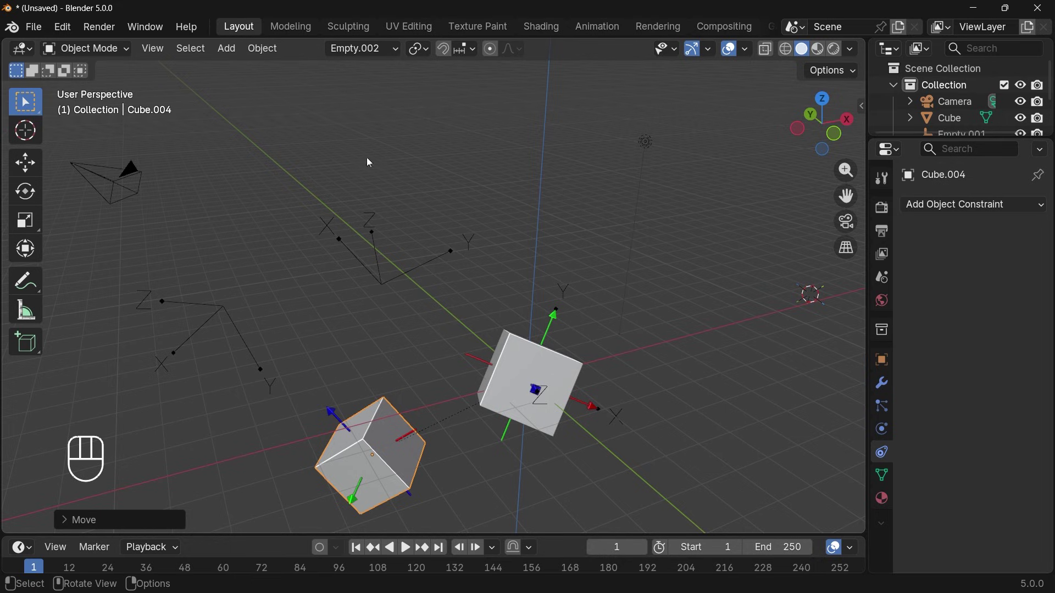
Step: Switch the transform orientation back to Cube.004 and move the child cube along its Z axis
click(378, 48)
click(351, 221)
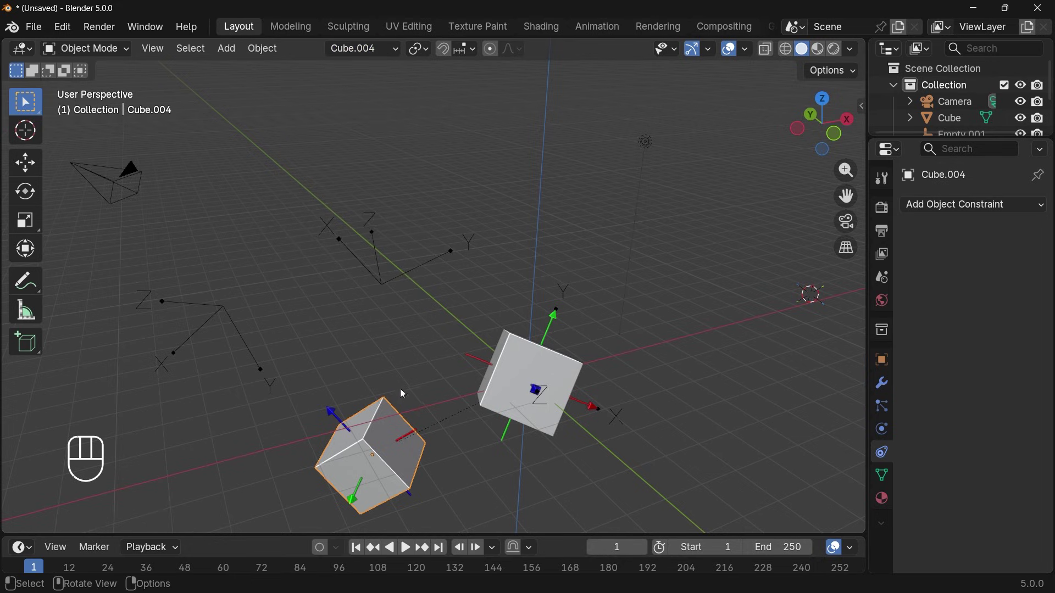
key(g)
key(z)
click(387, 321)
middle_drag(387, 321, 471, 297)
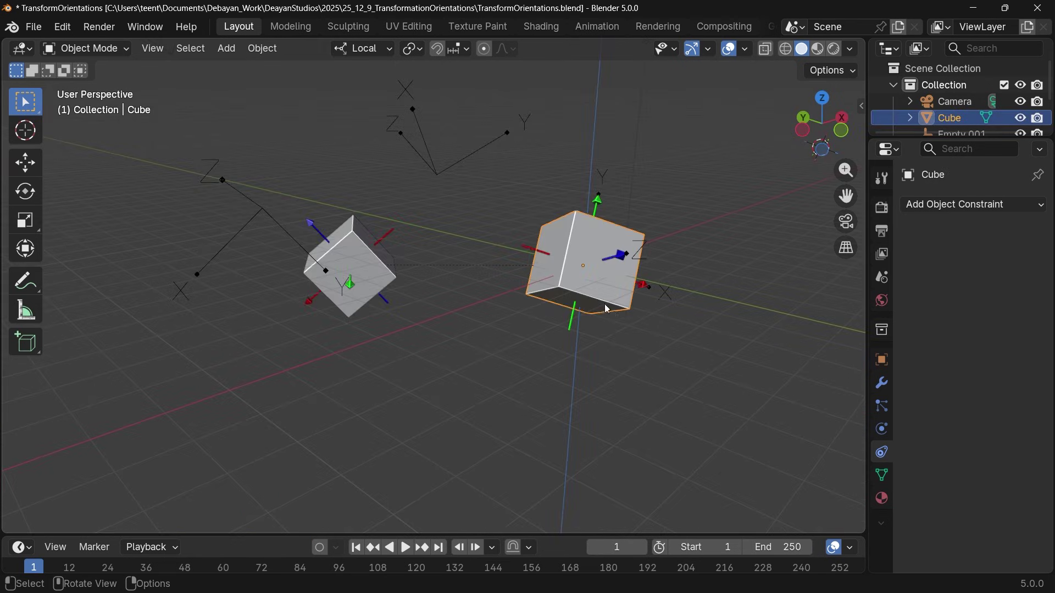
Step: Move the parent cube along its local X axis
mouse_move(605, 305)
middle_down()
mouse_move(643, 308)
mouse_move(602, 300)
middle_up()
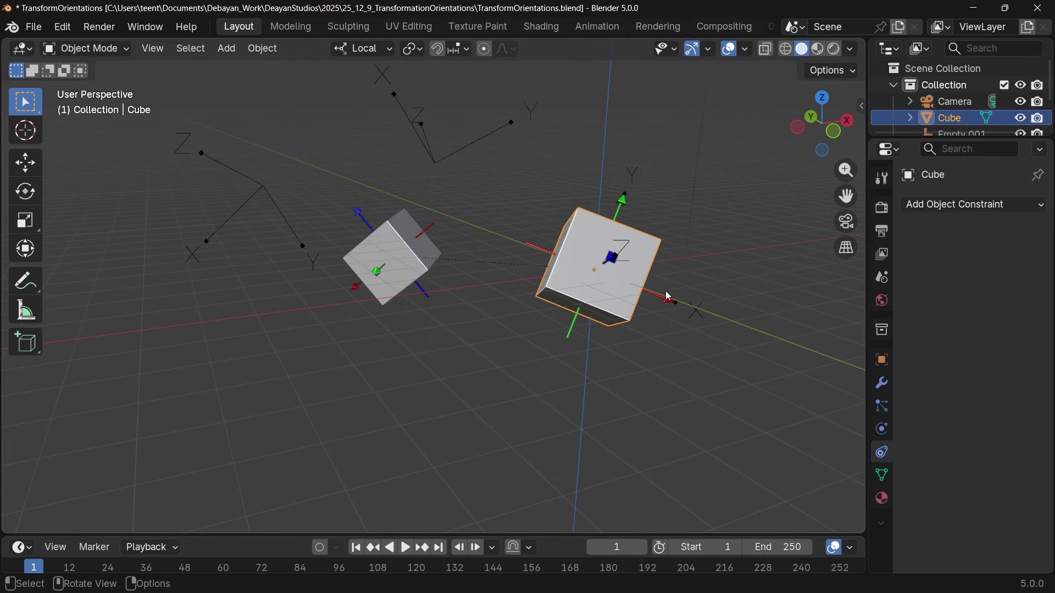
key(g)
key(x)
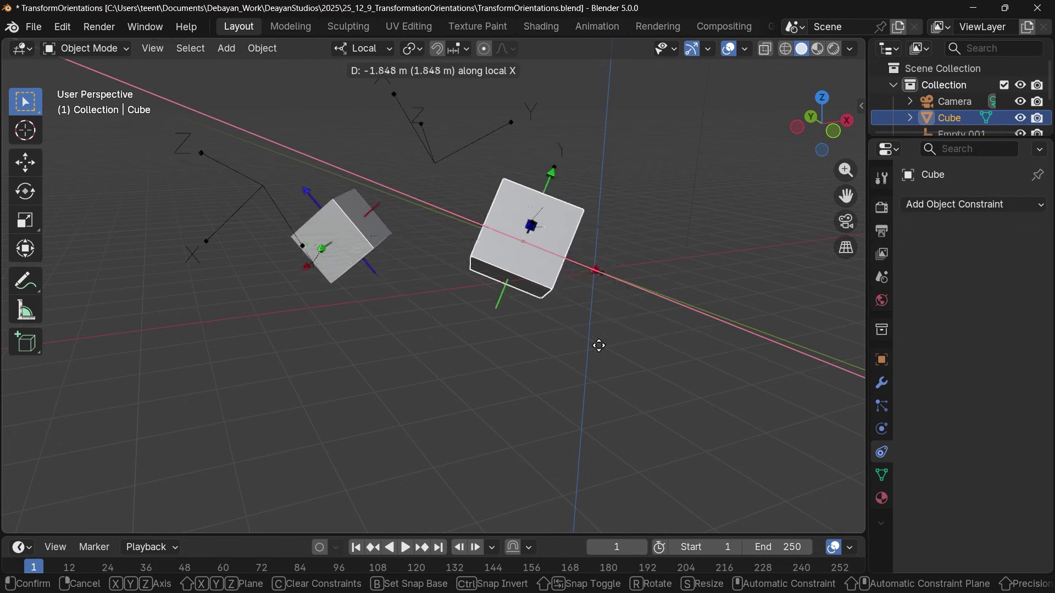
click(601, 309)
middle_drag(620, 309, 584, 315)
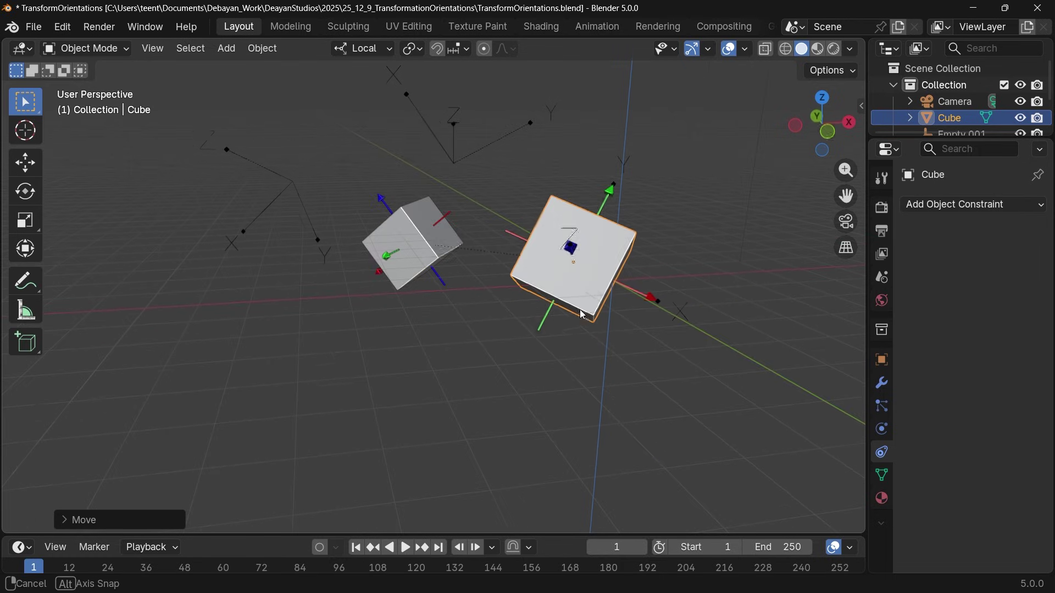
Step: Apply the parent cube's rotation and try a move along its local X axis
key(ctrl+a)
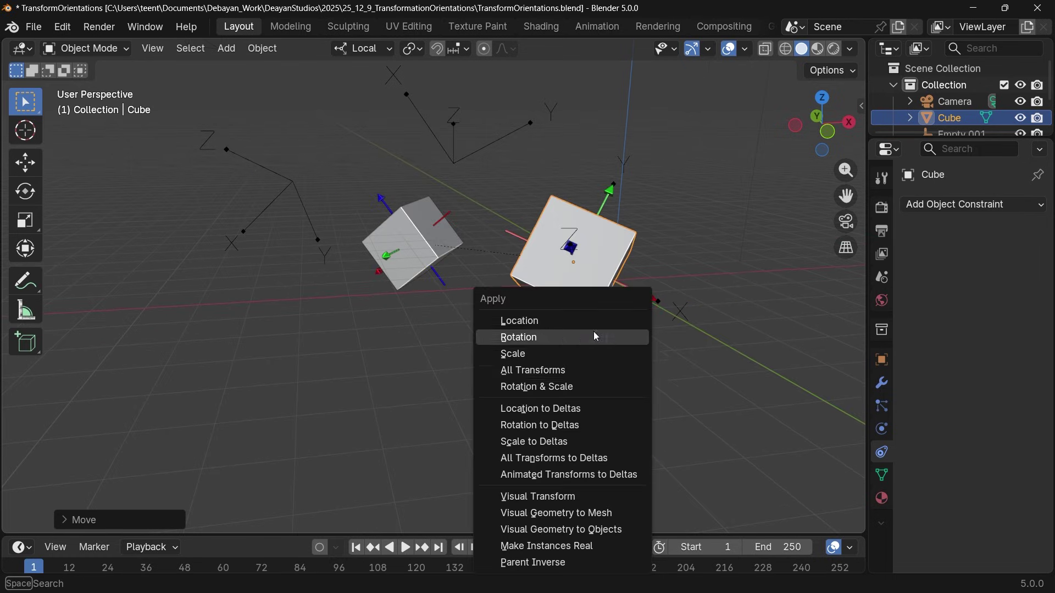
click(594, 336)
key(g)
key(x)
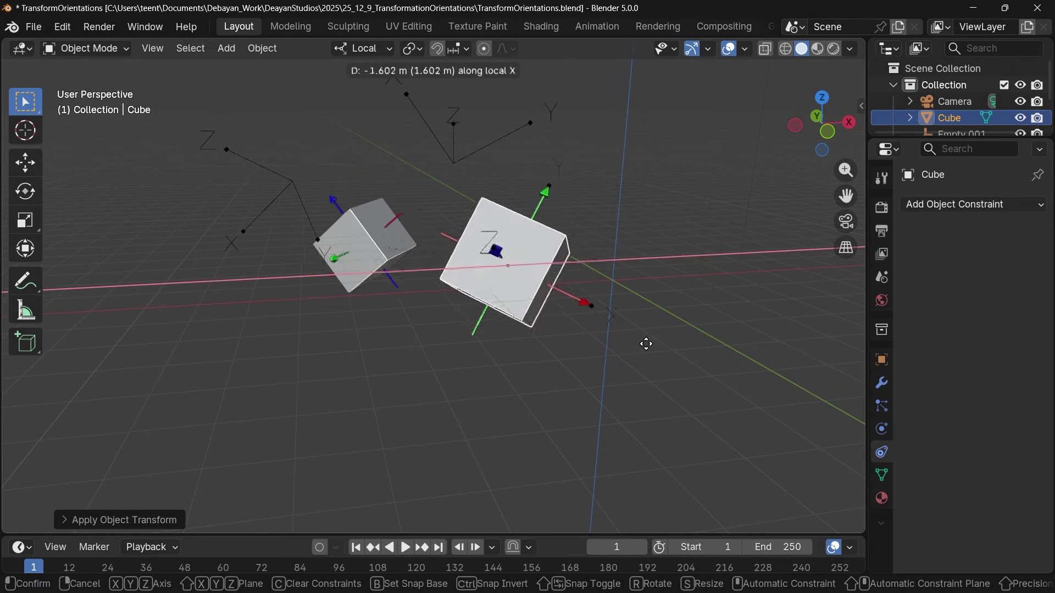
right_click(679, 343)
middle_drag(548, 239, 568, 243)
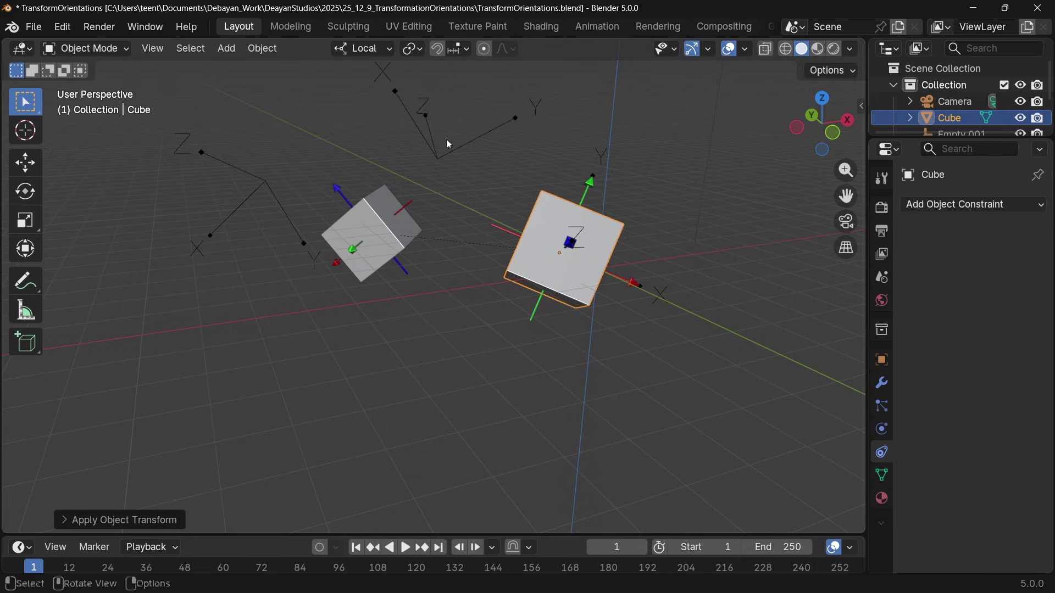
Step: Undo the parent cube's applied rotation and X-axis move, and set the transform orientation to Global
key(ctrl+z)
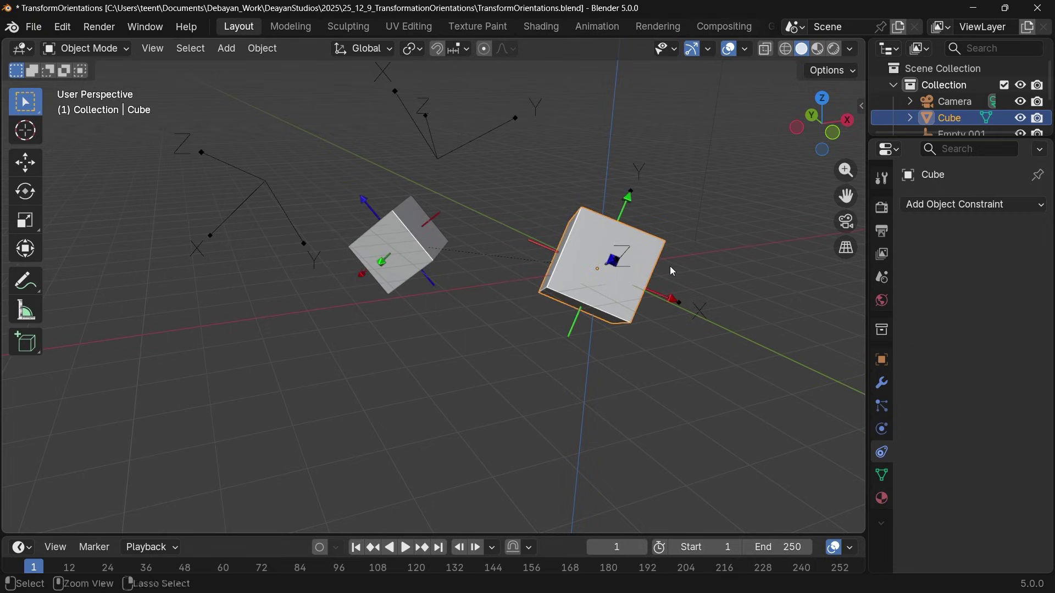
key(ctrl+a)
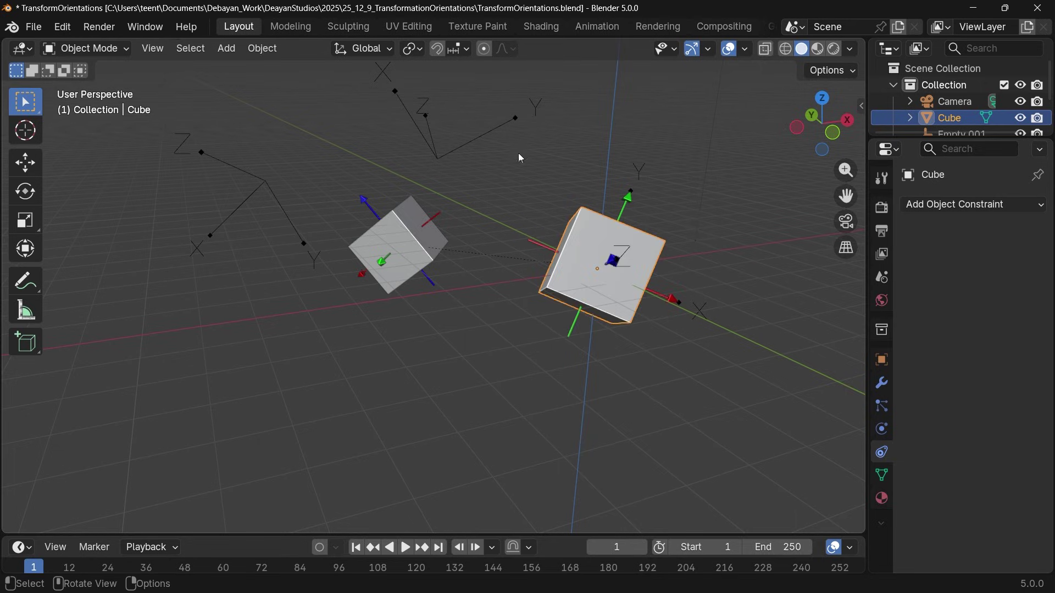
Step: Create a custom transform orientation from the parent cube
click(362, 48)
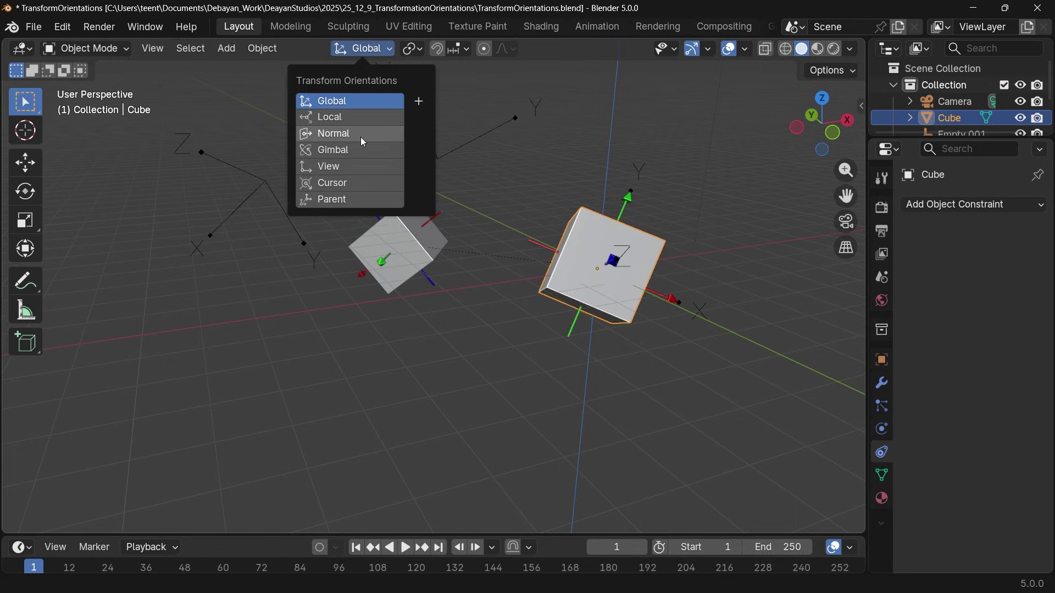
click(418, 104)
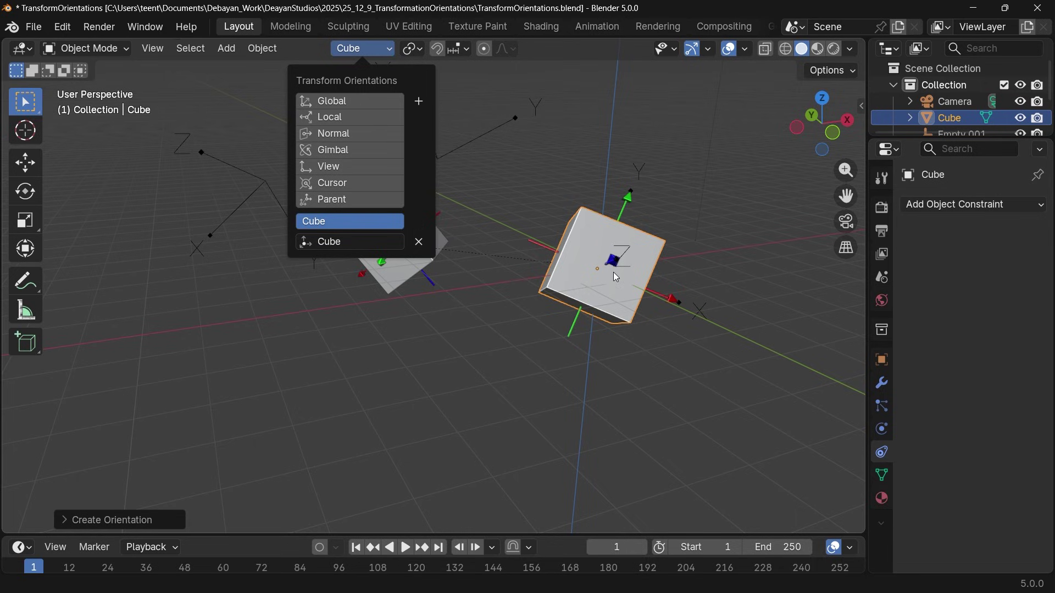
click(446, 121)
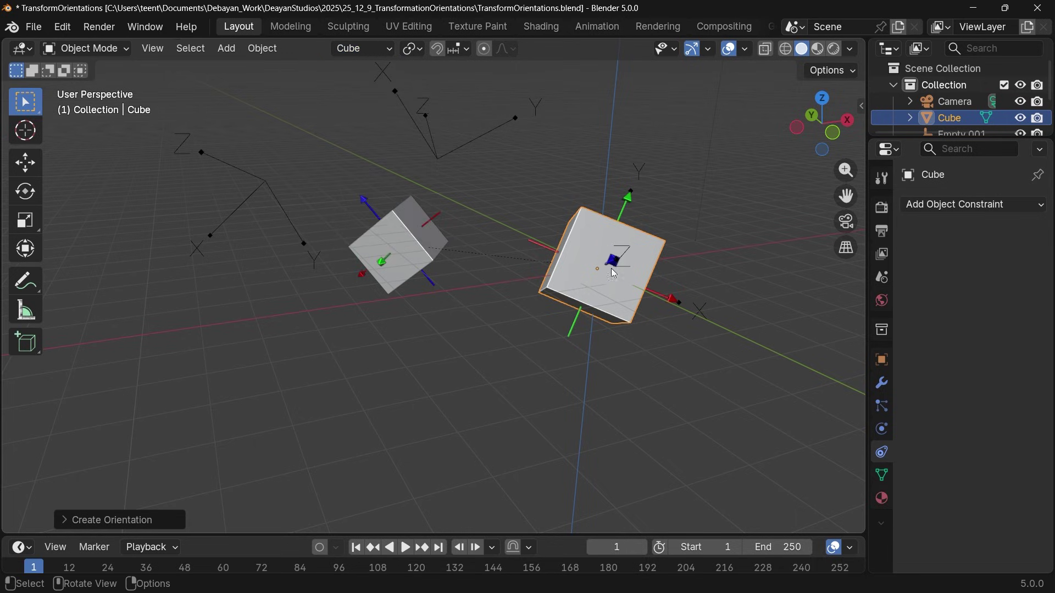
key(g)
key(x)
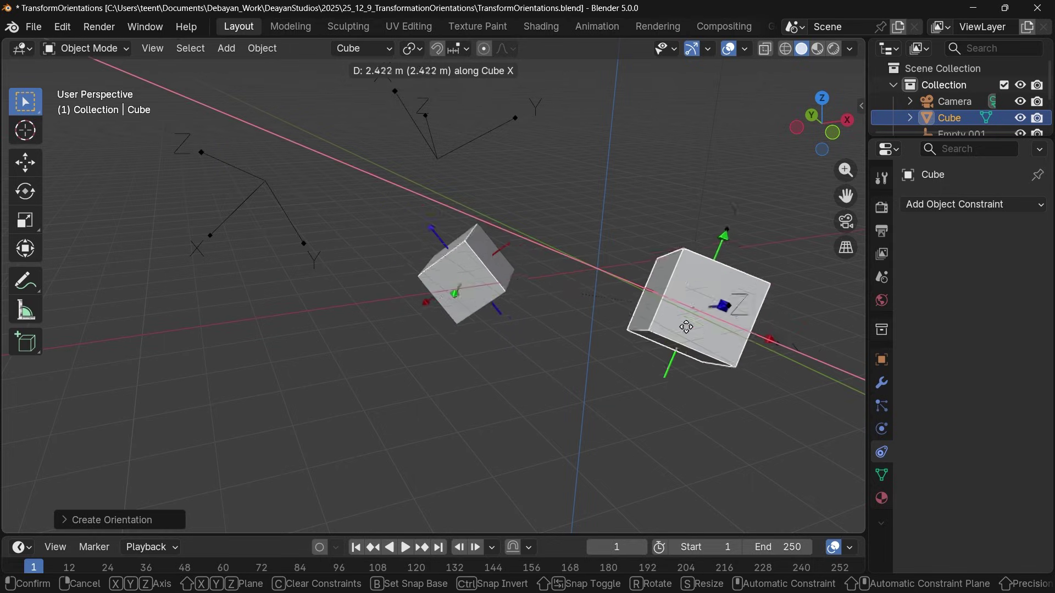
click(680, 312)
Step: Apply the parent cube's rotation and set the transform orientation to Local
key(ctrl+a)
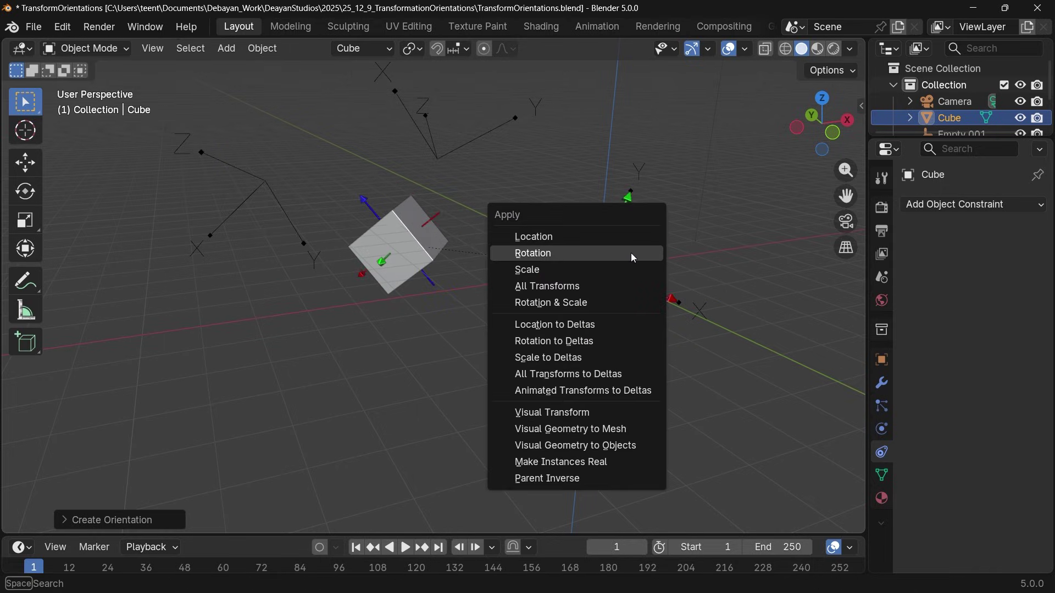
click(612, 257)
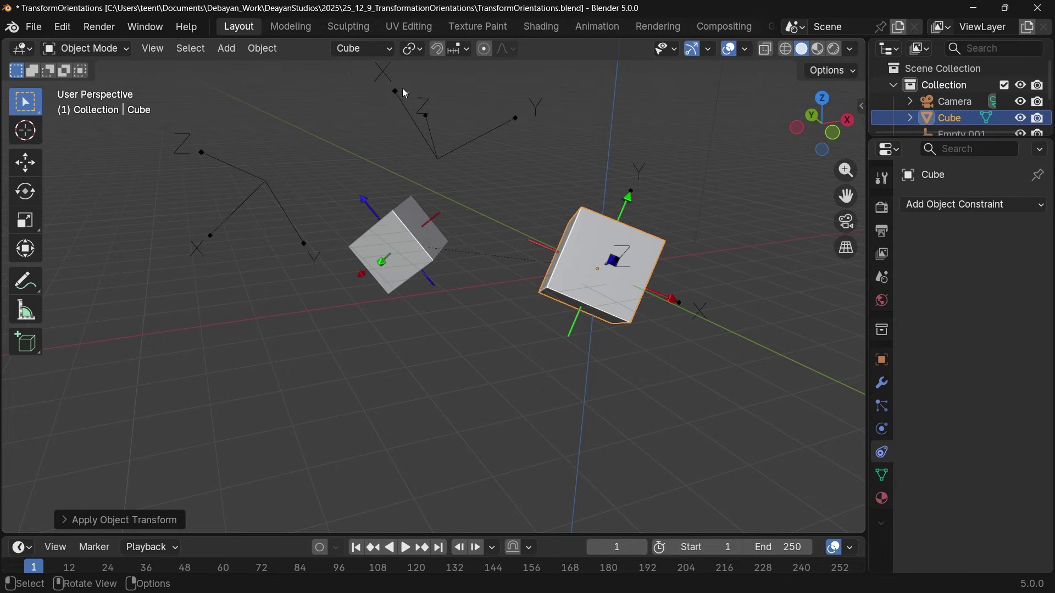
click(371, 51)
click(353, 114)
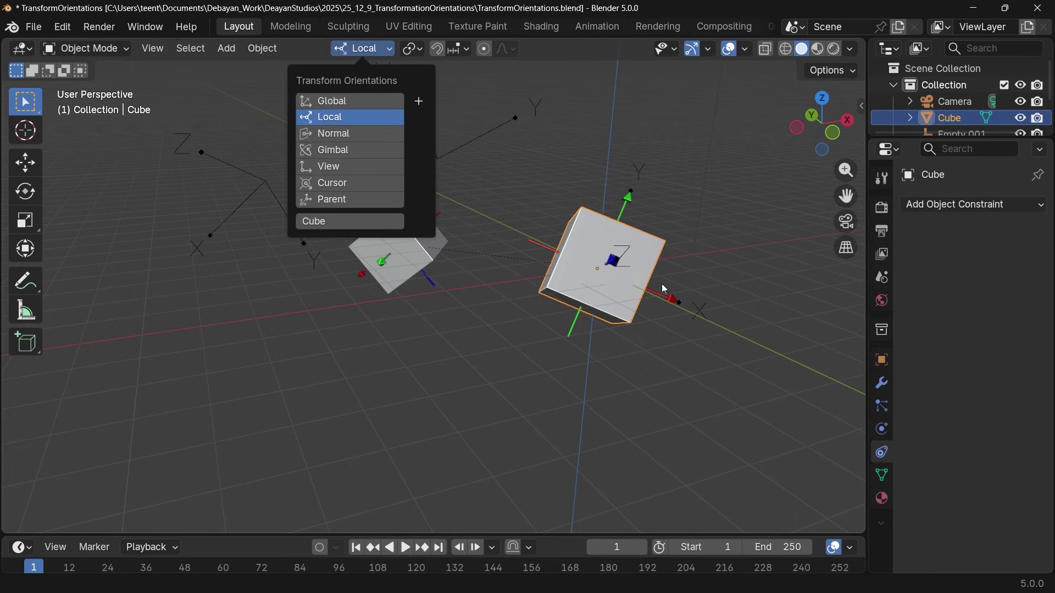
Step: Try moving the parent cube along its local X axis
key(g)
key(x)
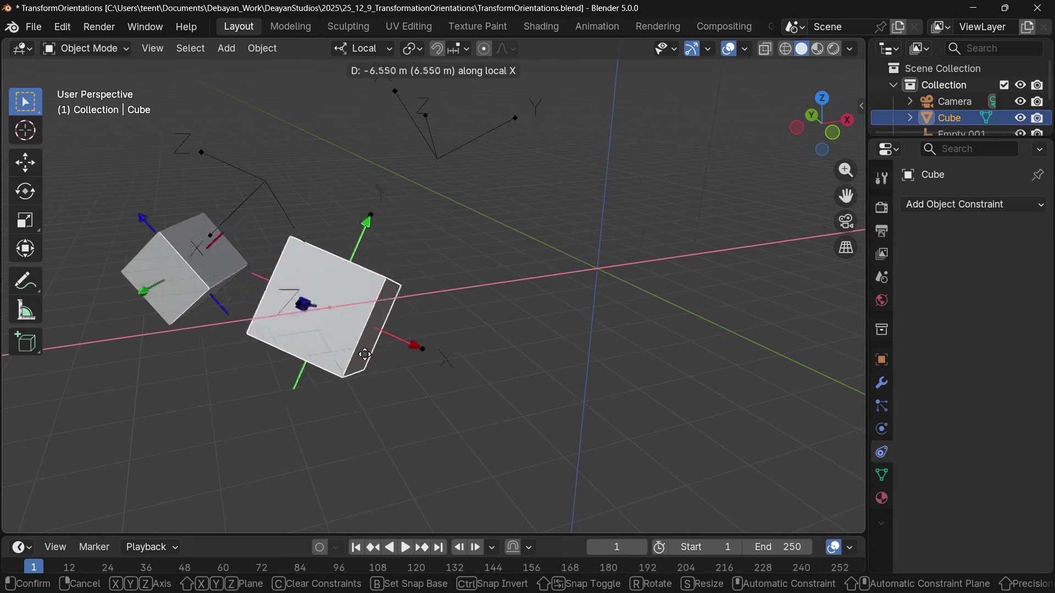
click(642, 279)
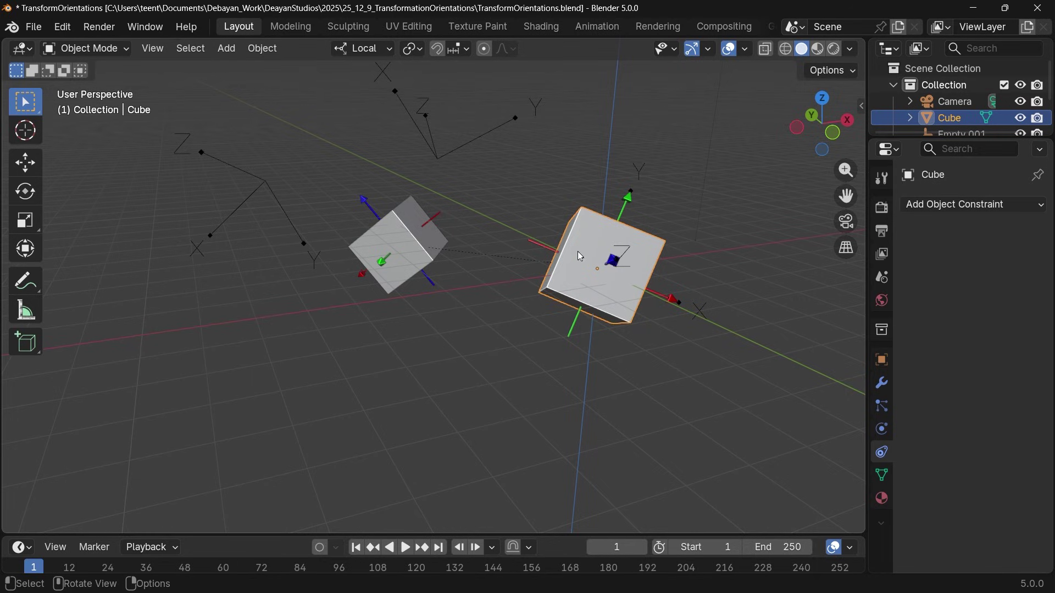
Step: Set the transform orientation to the custom Cube orientation and try moving the parent cube along its X and Y axes
click(374, 52)
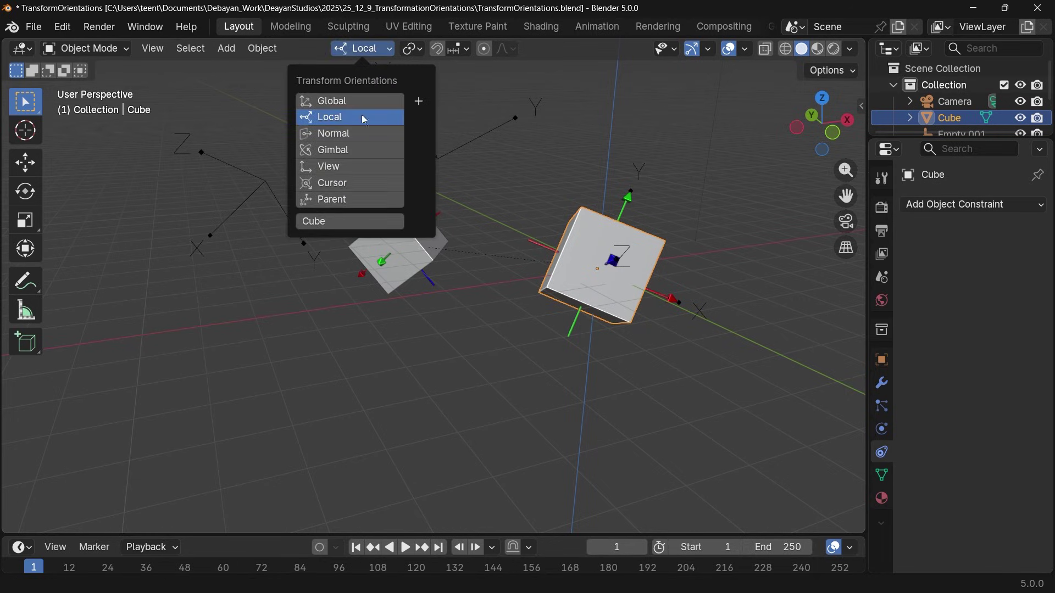
click(339, 220)
click(375, 55)
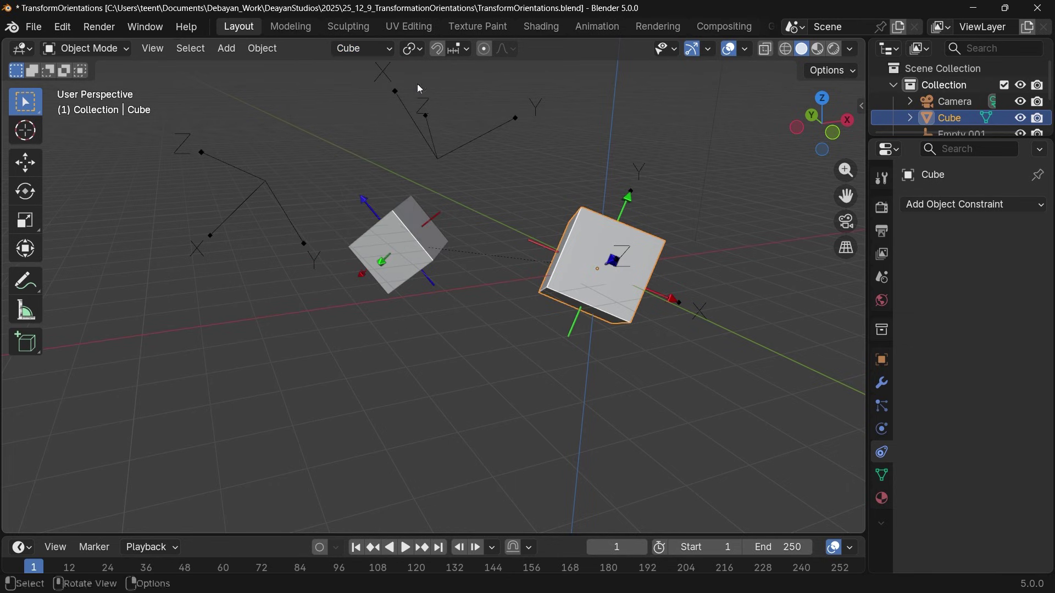
key(g)
key(x)
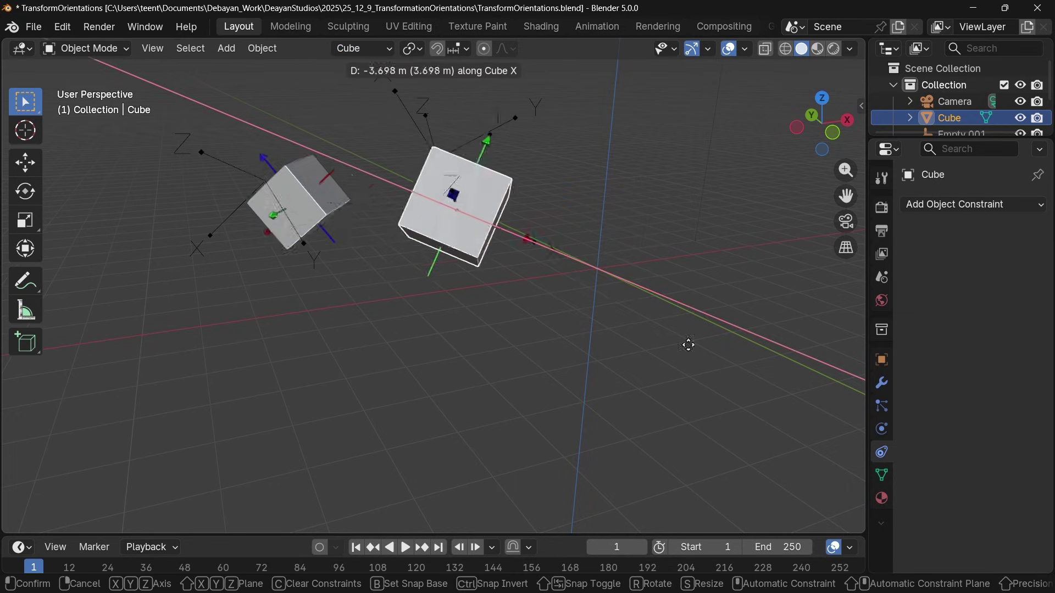
key(Escape)
key(g)
key(y)
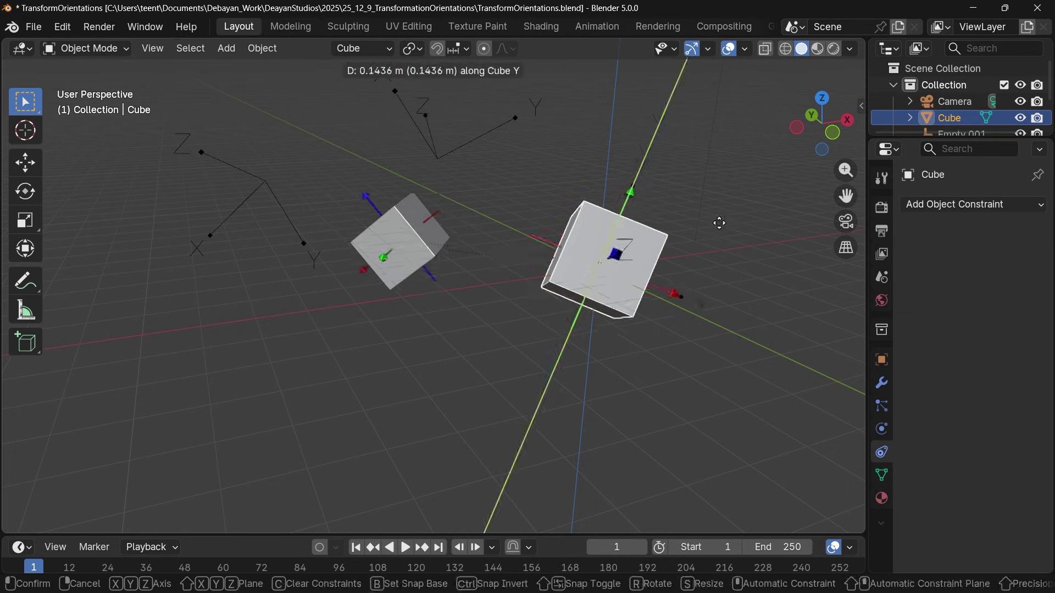
key(Escape)
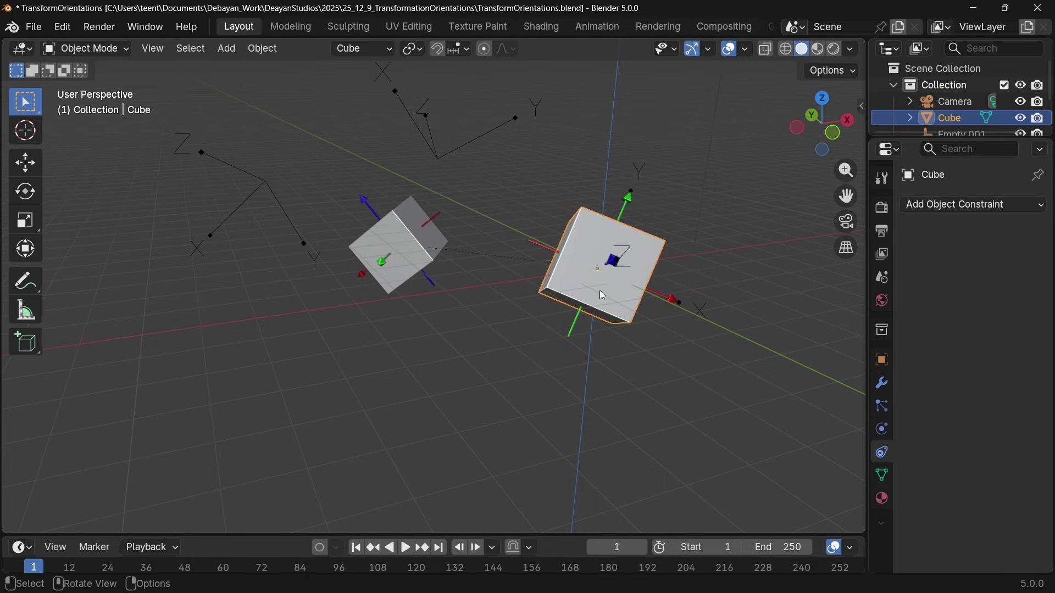
click(883, 358)
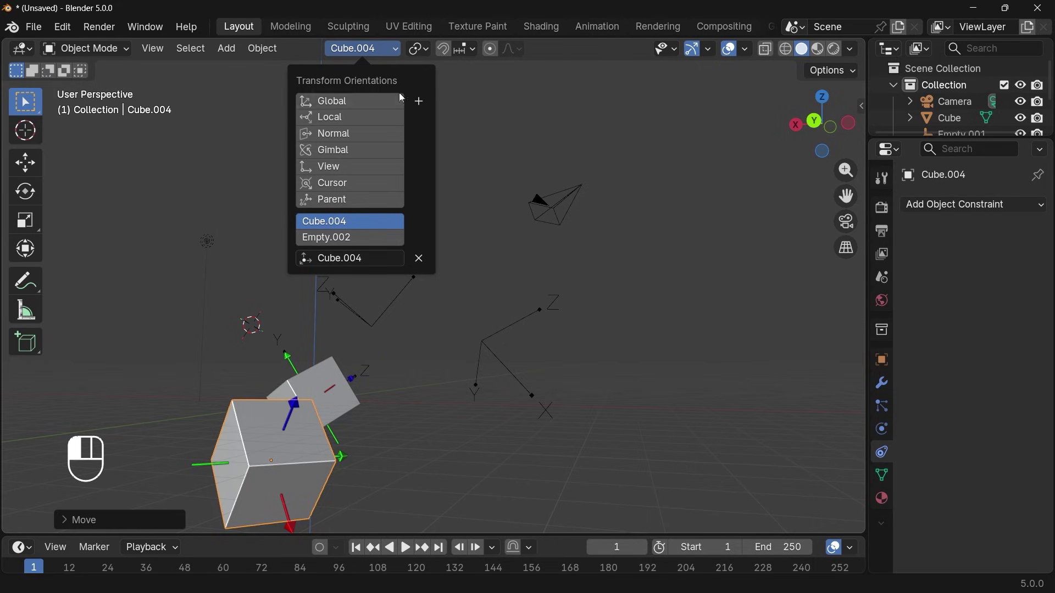
Step: Delete the custom transform orientations Cube.004 and Empty.002
click(421, 258)
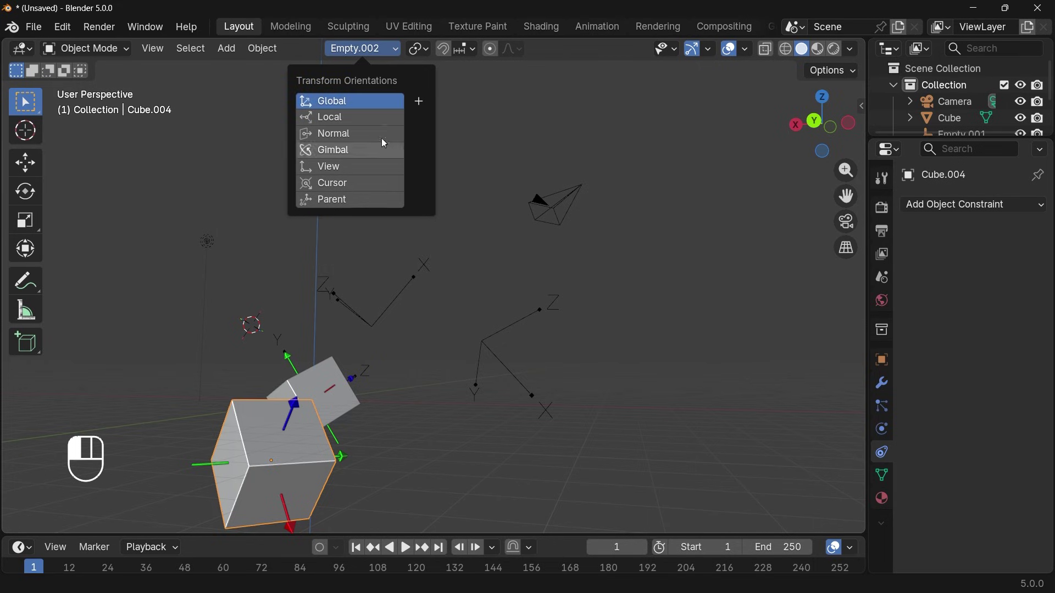
middle_drag(351, 231, 409, 389)
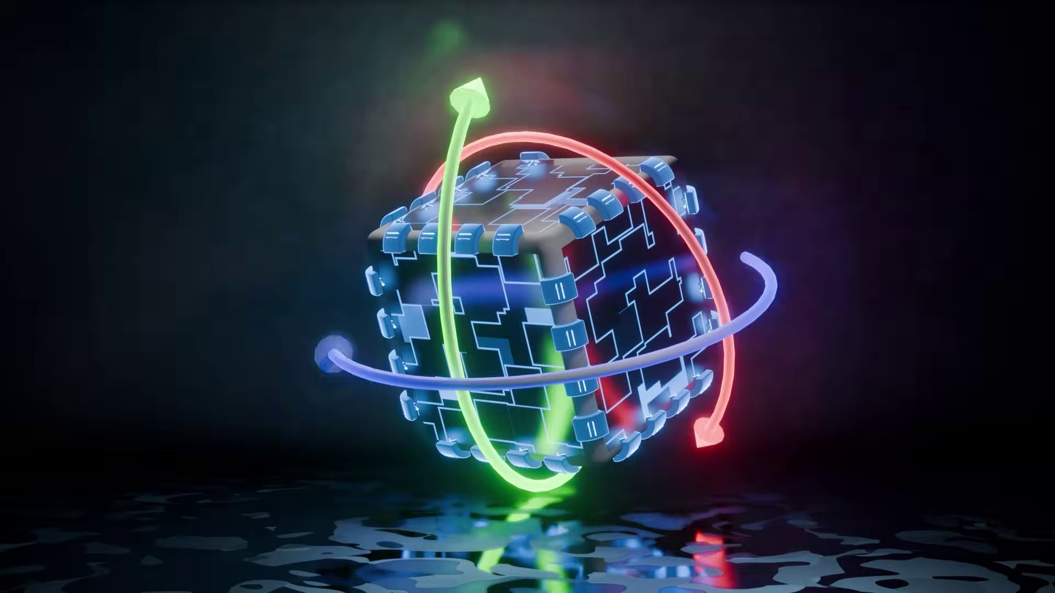